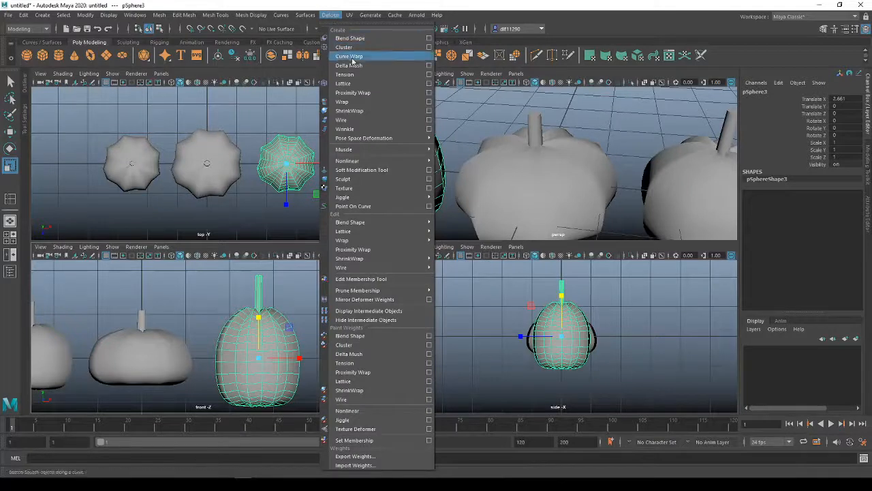
Add a nonlinear Bend deformer to the tall pumpkin and turn on X-Ray shading in the front view.
mouse_move(356, 162)
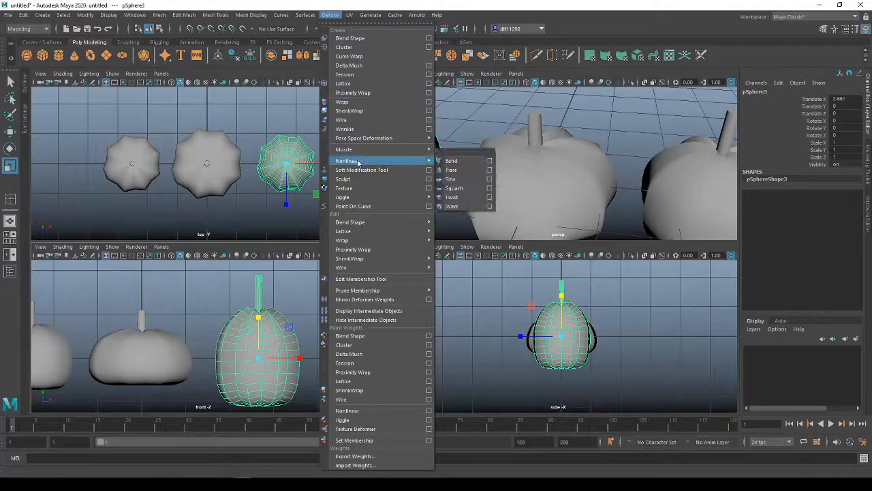
left_click(451, 161)
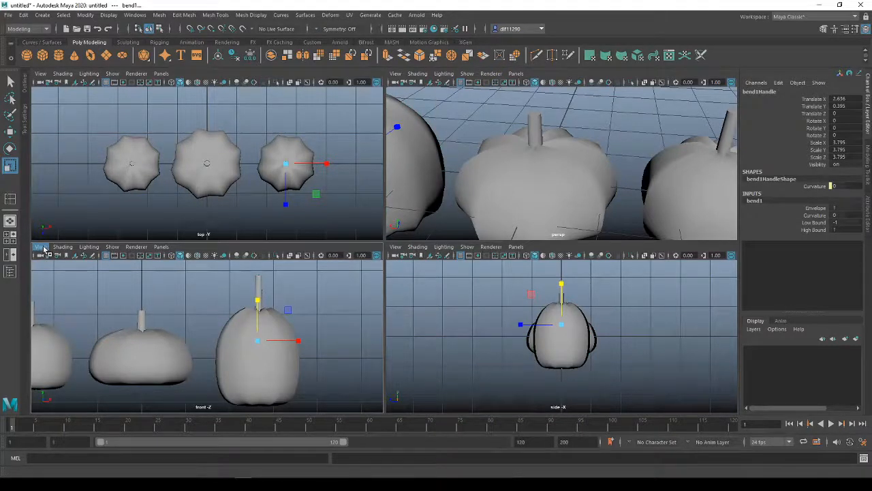
left_click(68, 250)
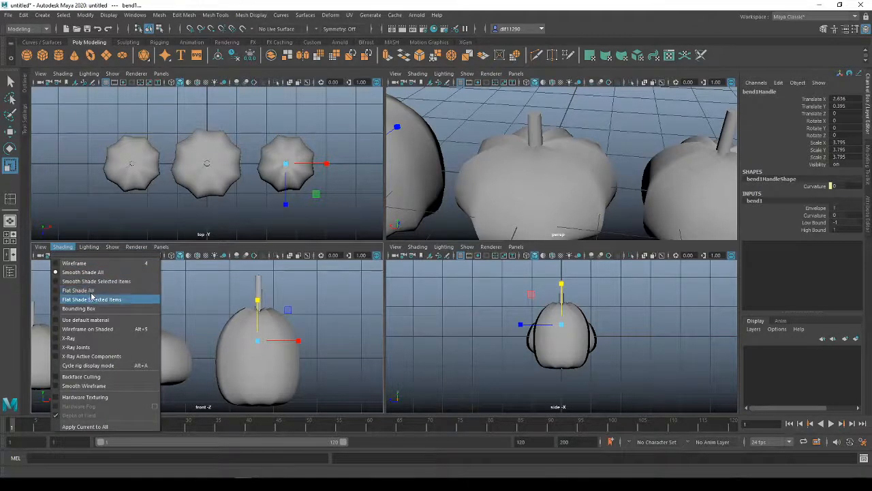
left_click(80, 342)
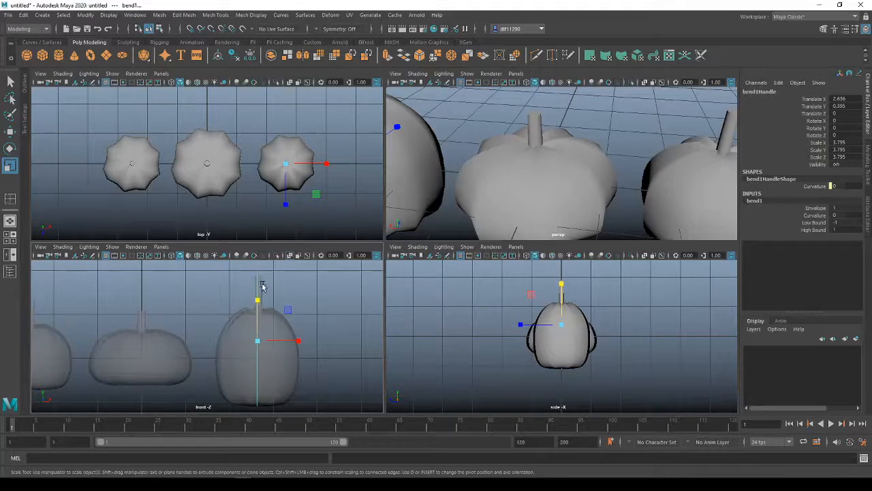
Set the bend deformer's low bound to 0 and its high bound to 5.
middle_click_drag(321, 309, 225, 321, "alt")
scroll(242, 331, "up", 1)
scroll(243, 331, "down", 3)
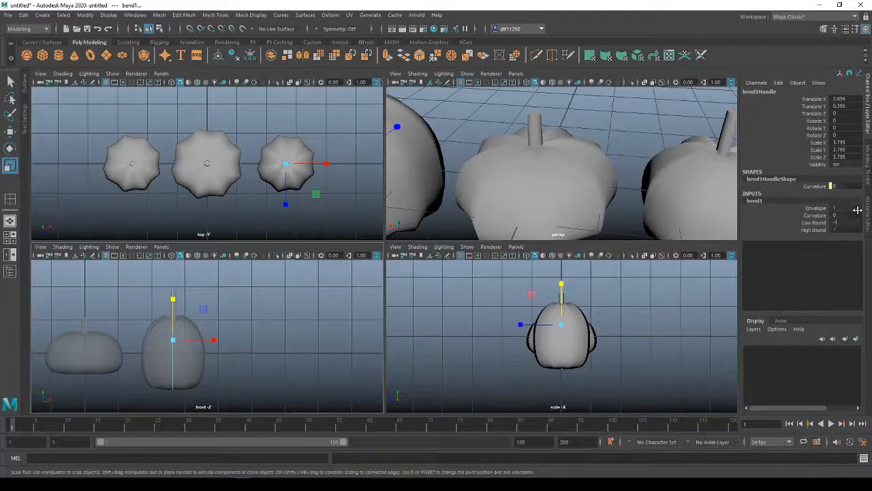
left_click(840, 222)
left_click(838, 229)
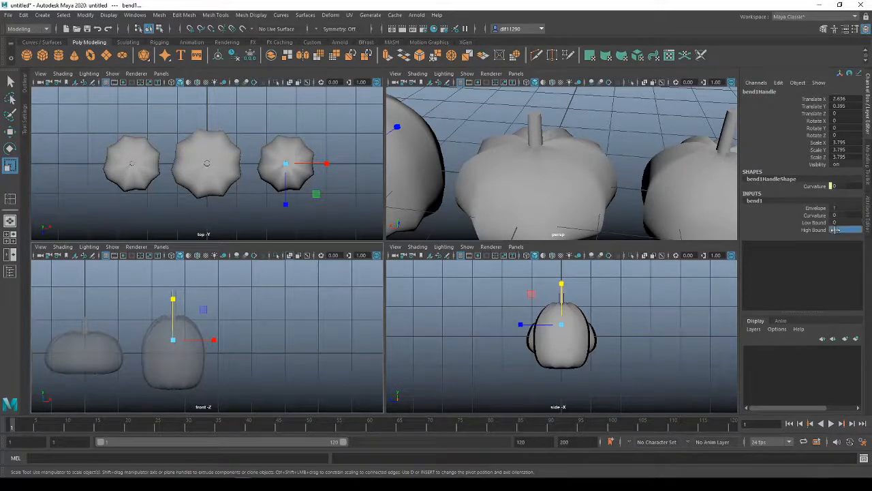
type("3")
key("Return")
left_click(835, 230)
type("5")
key("Return")
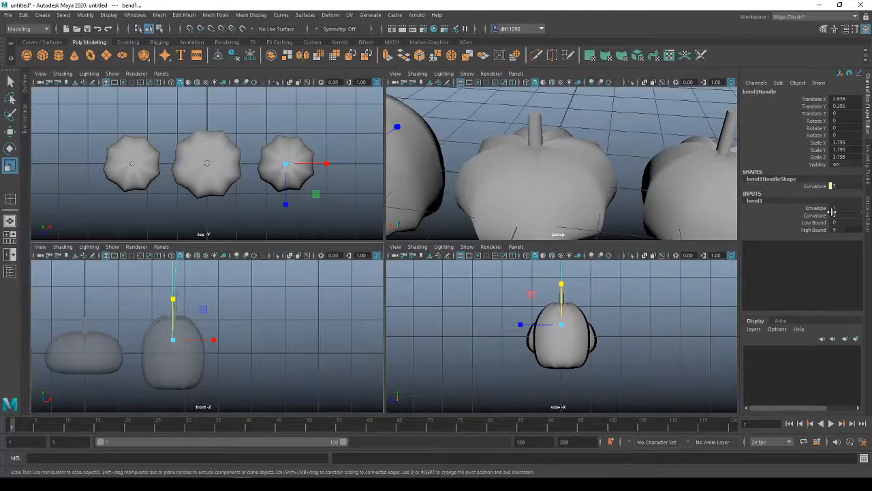
Set the bend's curvature to 20 and select the tall pumpkin to inspect how its stem bends.
left_click(834, 215)
type("20")
key("Return")
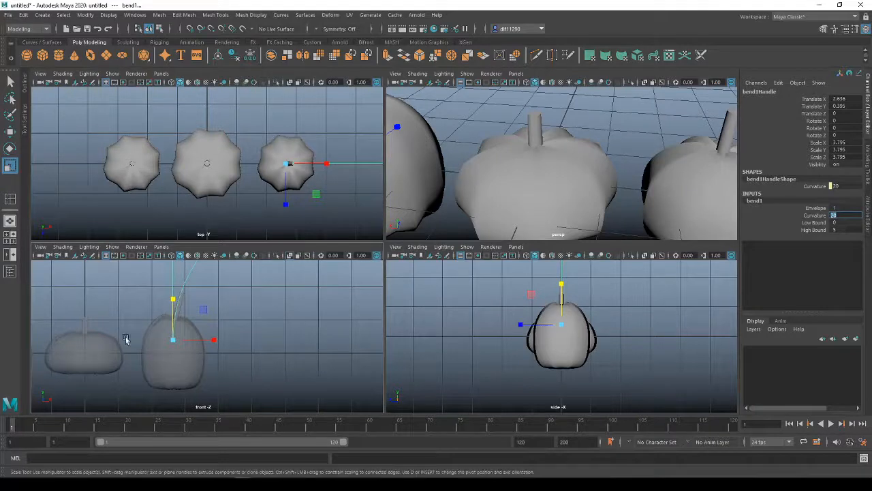
scroll(175, 350, "up", 2)
scroll(176, 350, "up", 2)
middle_click_drag(190, 312, 238, 362, "alt")
left_click(224, 389)
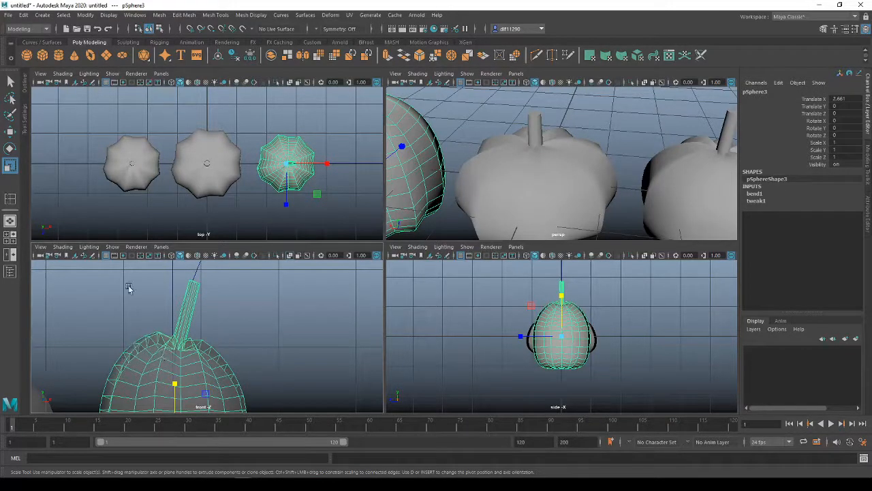
scroll(245, 295, "down", 5)
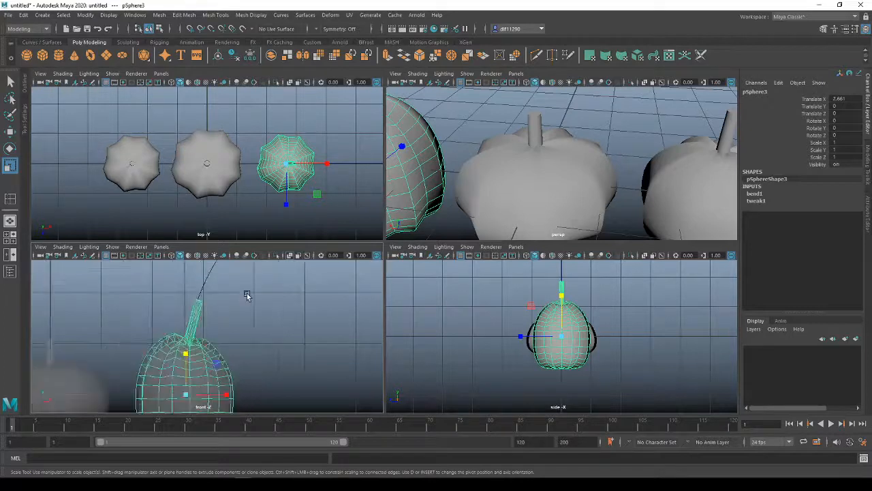
Undo the curvature and bound changes and the Bend deformer itself, leaving nothing selected.
key("ctrl+z")
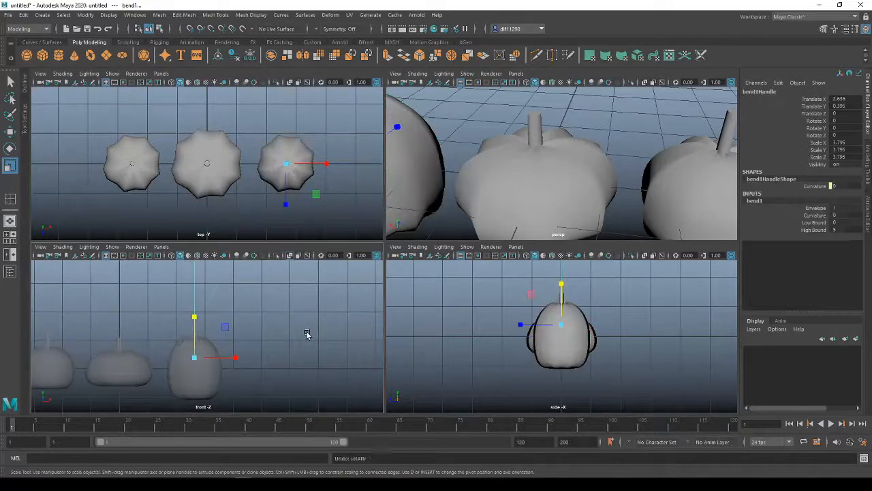
scroll(213, 336, "up", 3)
scroll(258, 315, "down", 3)
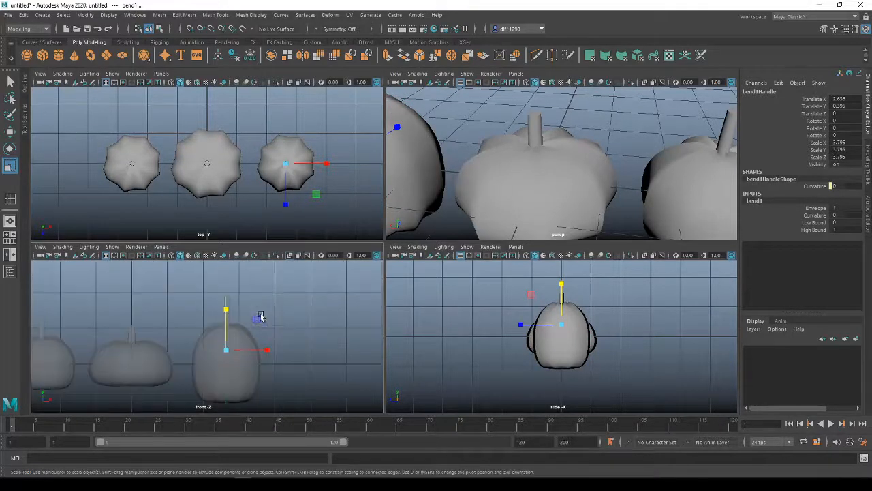
key("ctrl+z")
left_click(279, 312)
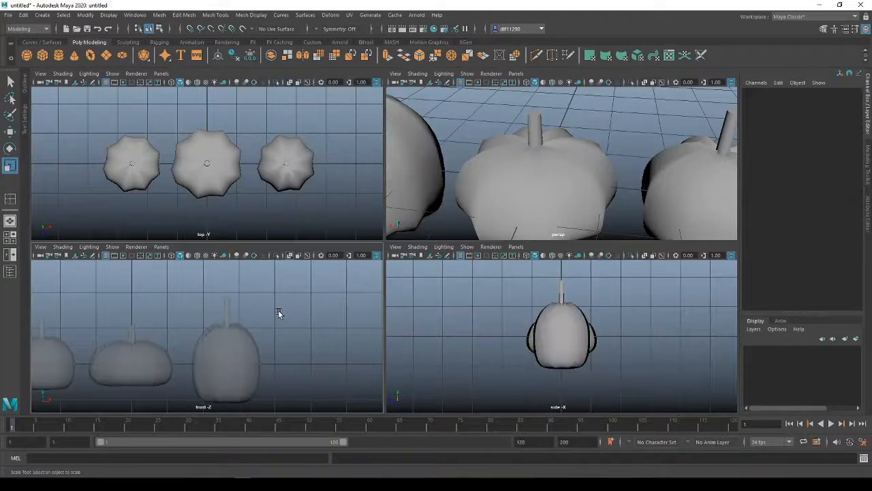
Select the tall pumpkin, switch it to edge component mode and turn off soft selection.
middle_click_drag(245, 310, 266, 302, "alt")
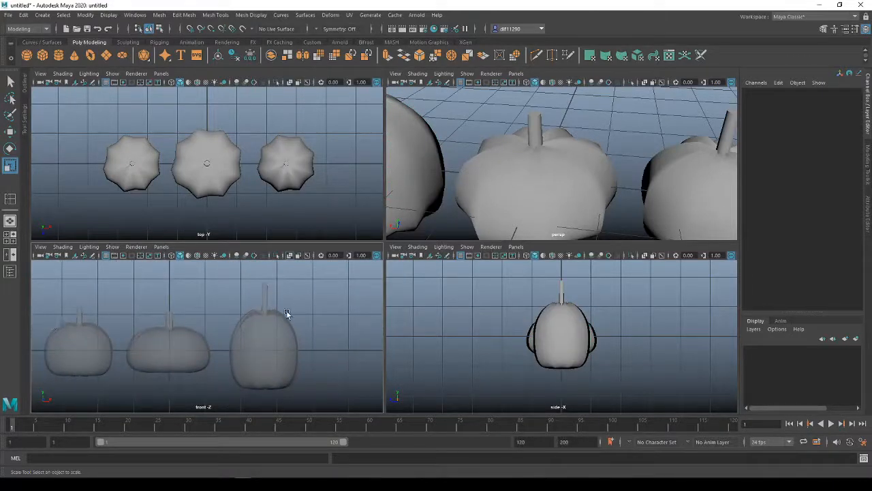
left_click(271, 322)
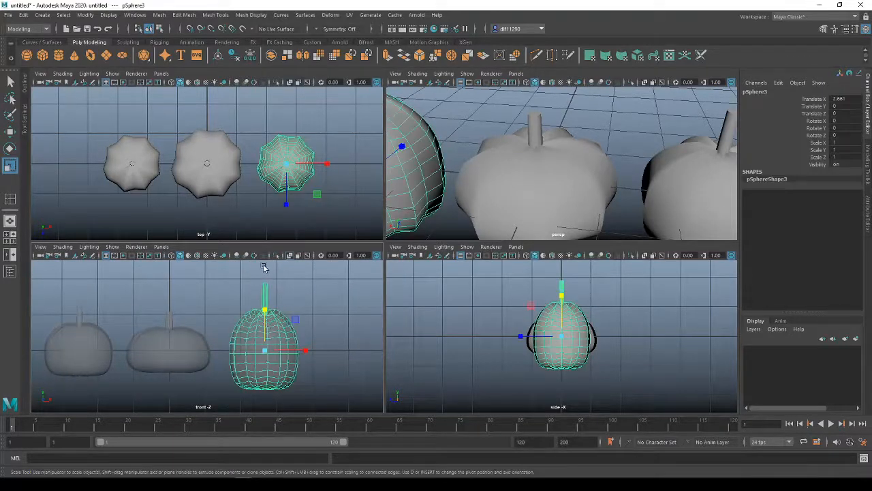
right_click_drag(272, 323, 269, 404, "alt")
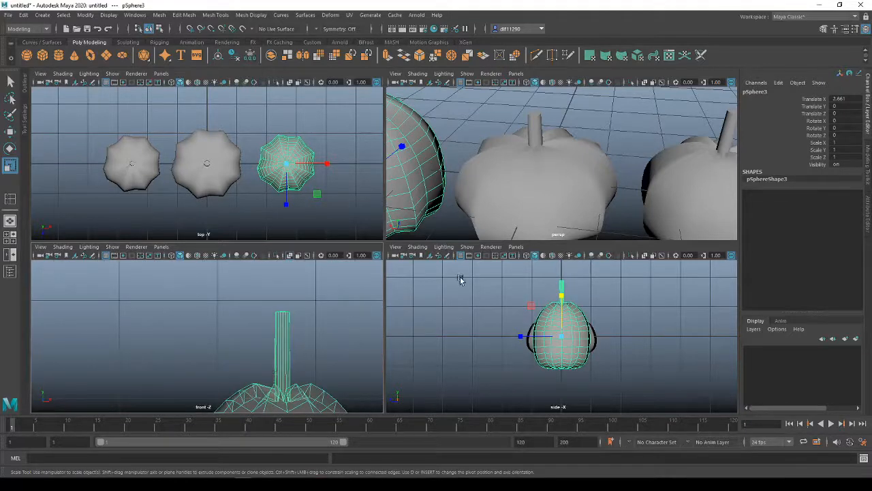
double_click(776, 178)
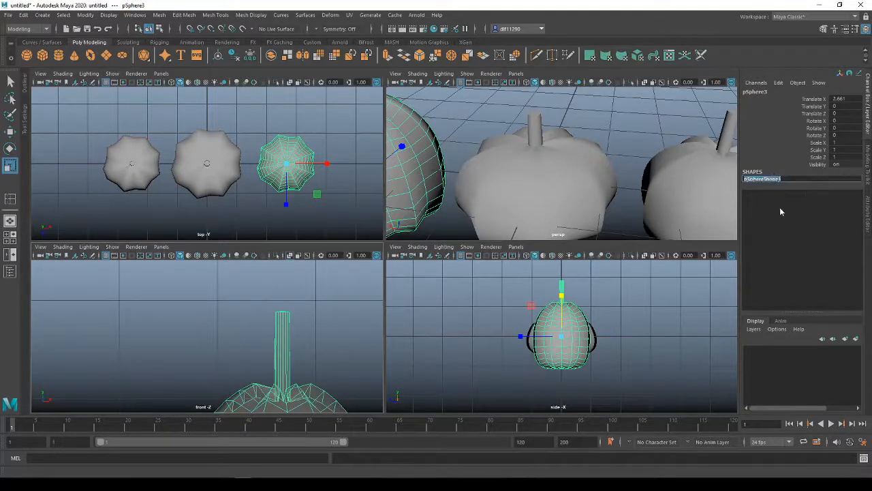
left_click(274, 342)
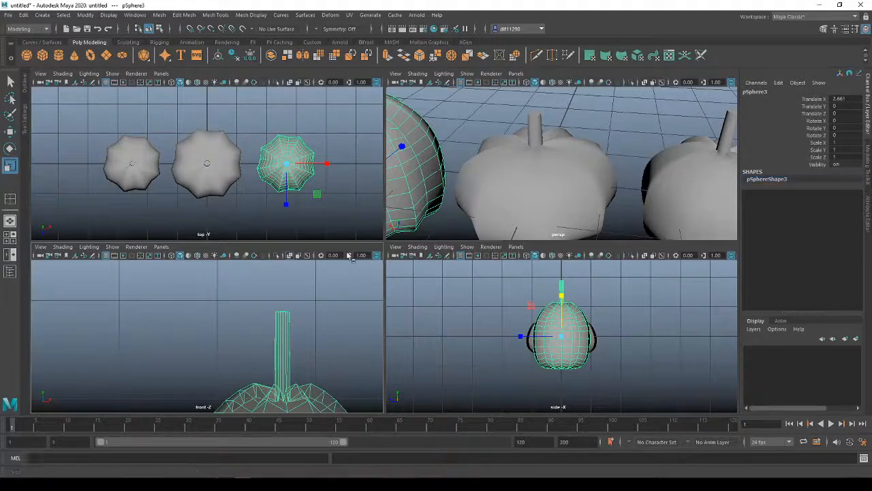
scroll(302, 376, "down", 4)
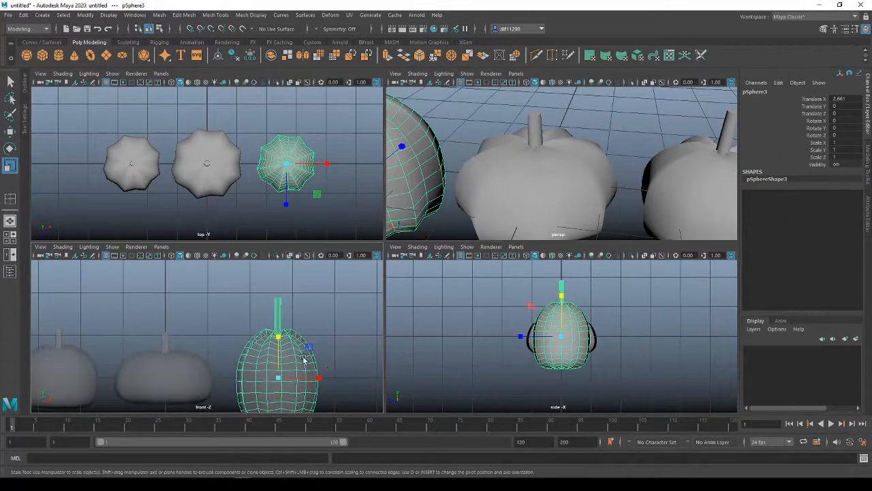
right_click_drag(300, 358, 300, 203)
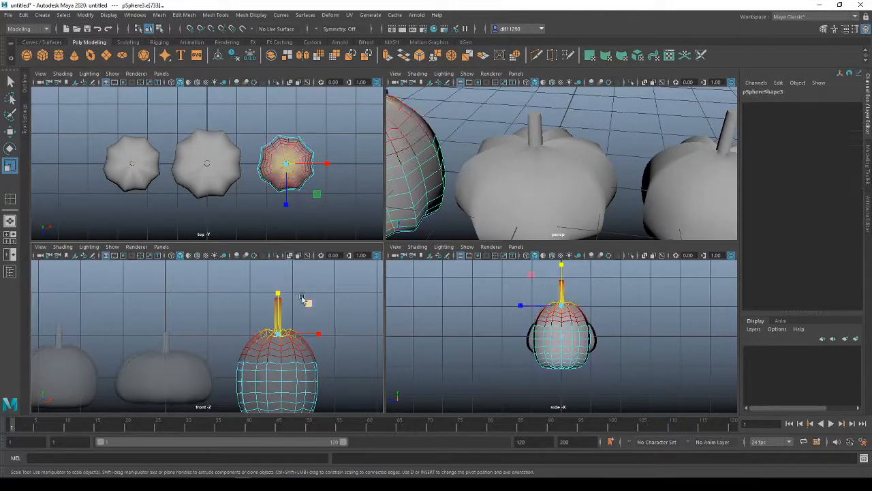
key("b")
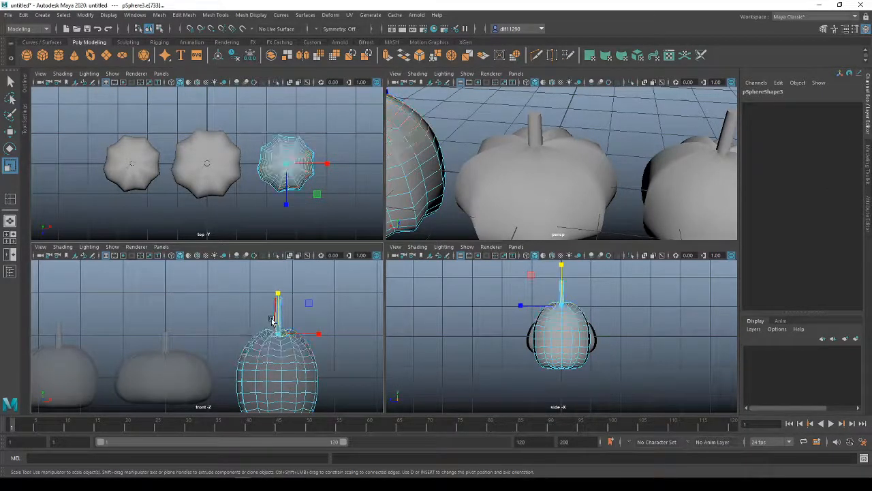
Open the Insert Edge Loop Tool's settings and set Maintain position to Multiple edge loops.
scroll(300, 316, "up", 4)
middle_click_drag(308, 312, 168, 335, "alt")
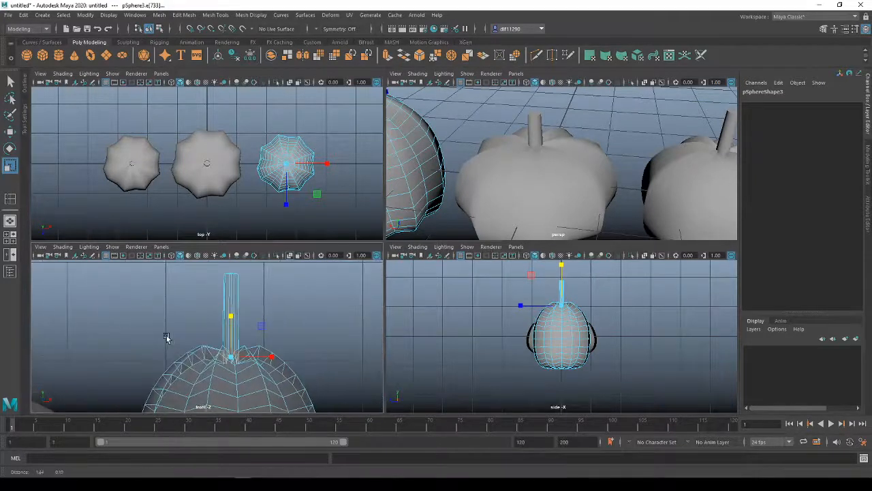
right_click(233, 293, "shift")
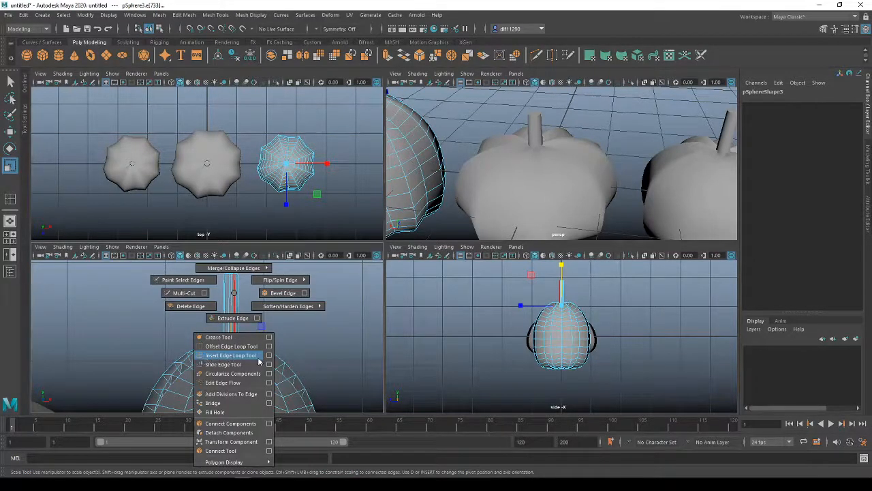
left_click(270, 357)
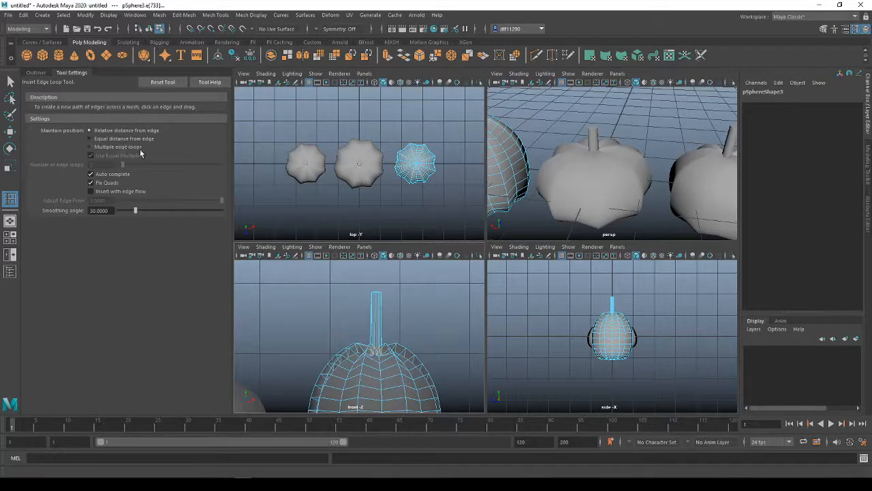
left_click(89, 148)
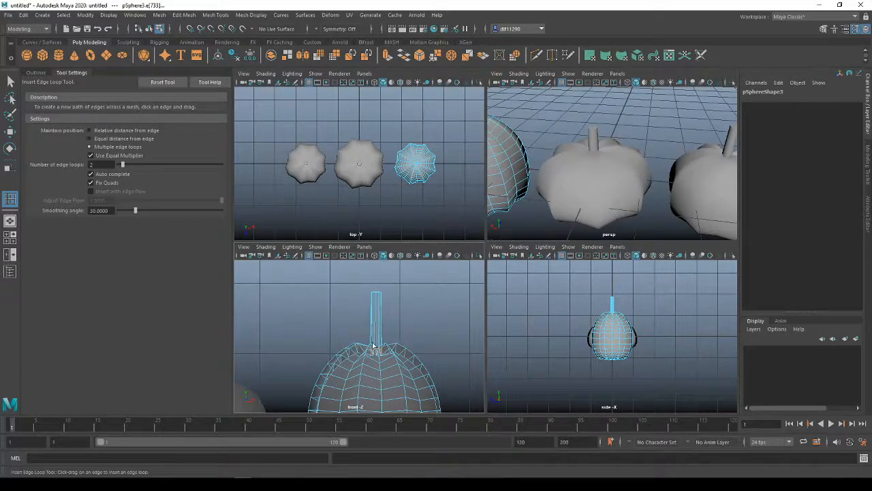
Try inserting two edge loops around and along the tall pumpkin's body, undoing each insertion.
scroll(440, 395, "up", 6)
middle_click_drag(409, 365, 315, 446, "alt")
scroll(329, 362, "down", 10)
scroll(372, 392, "up", 1)
middle_click_drag(374, 392, 353, 315, "alt")
left_click(349, 325)
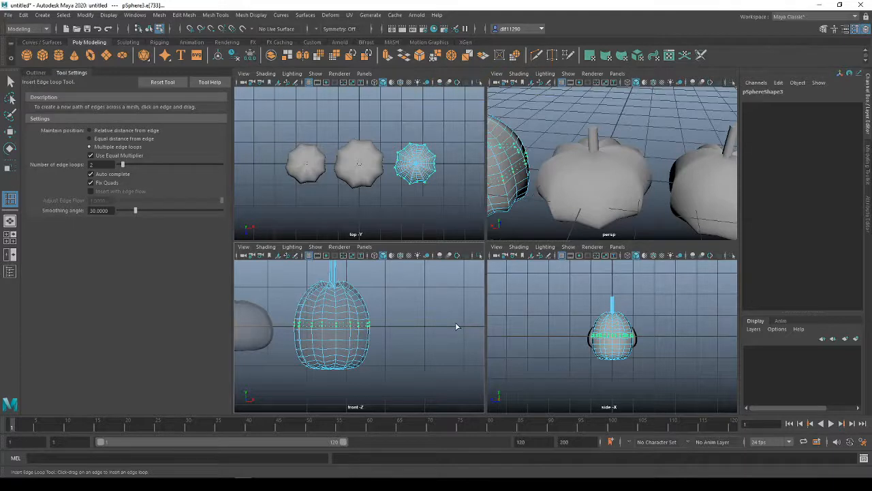
key("ctrl+z")
key("ctrl+z")
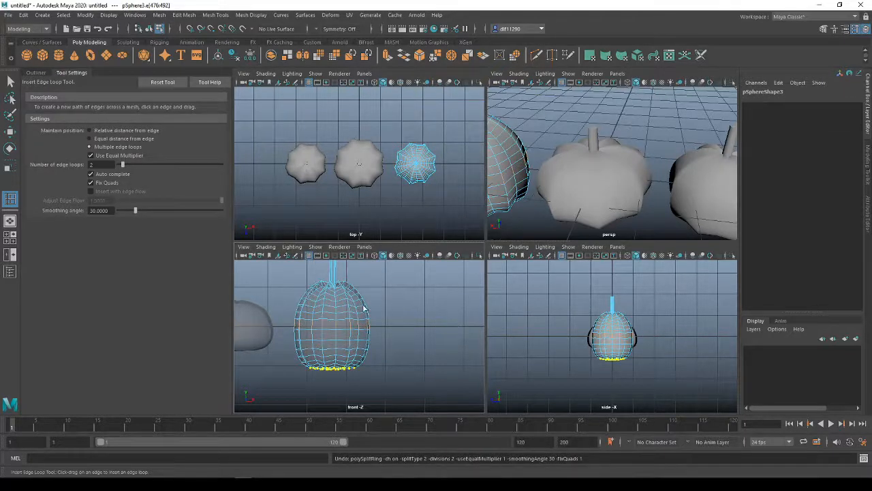
middle_click_drag(373, 289, 370, 333, "alt")
scroll(365, 333, "down", 3)
left_click(344, 349)
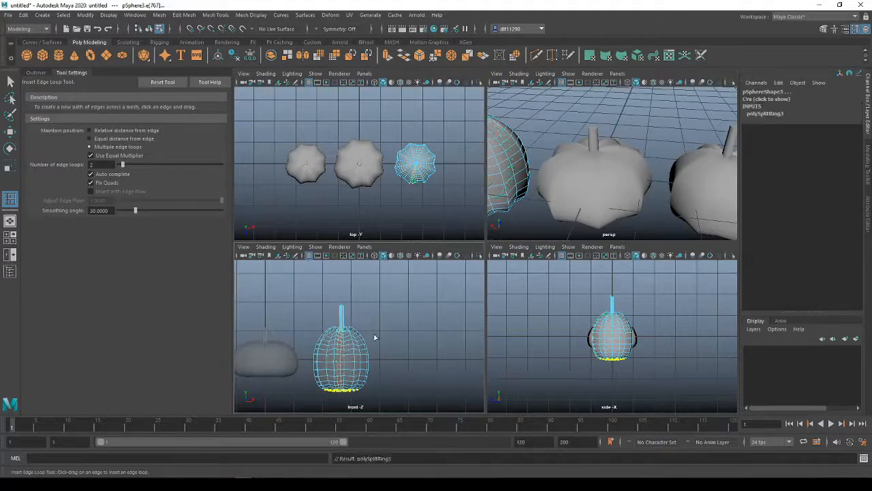
key("ctrl+z")
Set the number of edge loops to 10 and insert them along the tall pumpkin's stem.
right_click_drag(348, 333, 352, 224)
scroll(348, 320, "up", 8)
middle_click_drag(323, 296, 389, 372, "alt")
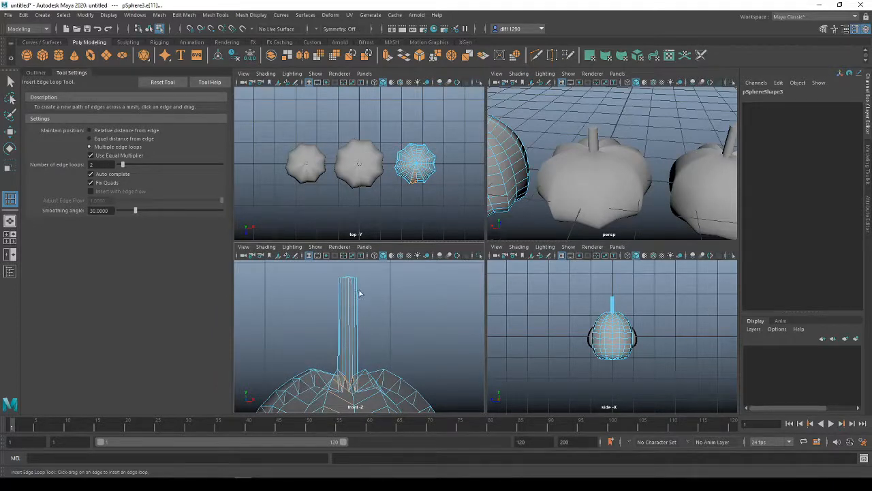
double_click(101, 164)
key("Return")
left_click(355, 302)
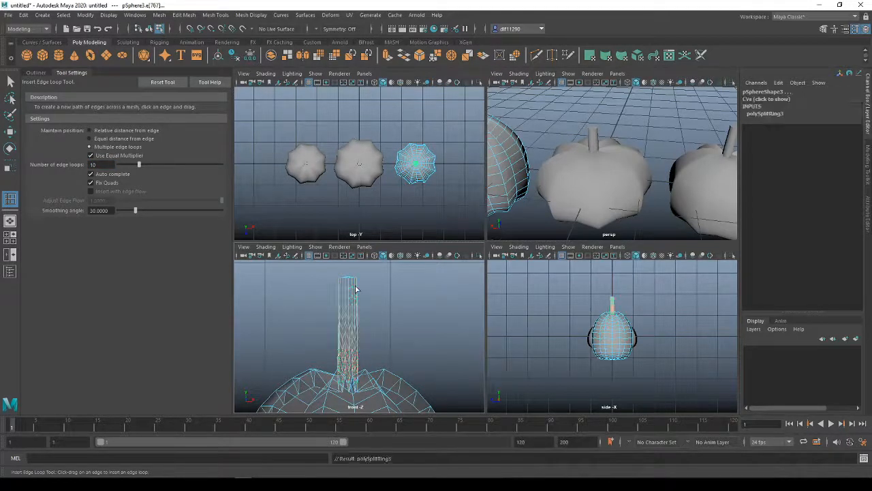
Select the wide middle pumpkin and insert 10 edge loops along its stem.
left_click_drag(405, 320, 392, 308, "alt")
scroll(375, 341, "down", 5)
middle_click_drag(302, 367, 255, 317, "alt")
scroll(423, 350, "up", 4)
left_click(338, 379)
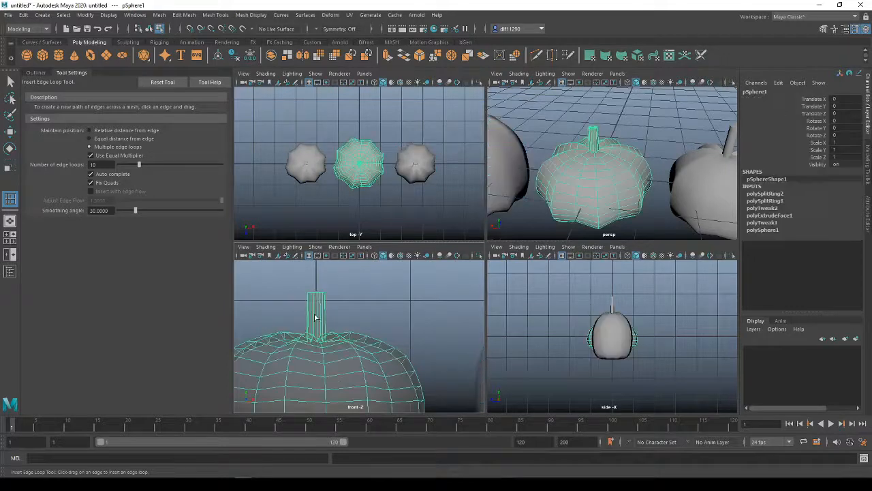
left_click(316, 314)
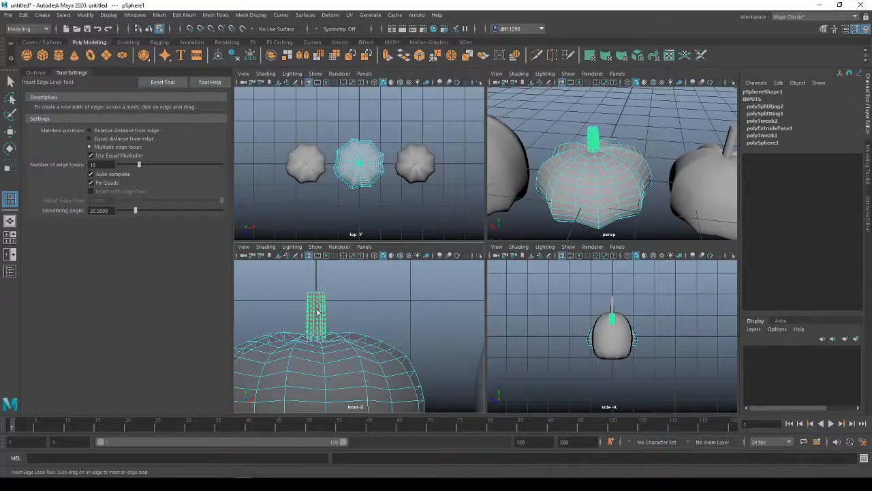
left_click(317, 311)
Select the remaining small pumpkin and insert 10 edge loops along its stem.
scroll(319, 351, "down", 5)
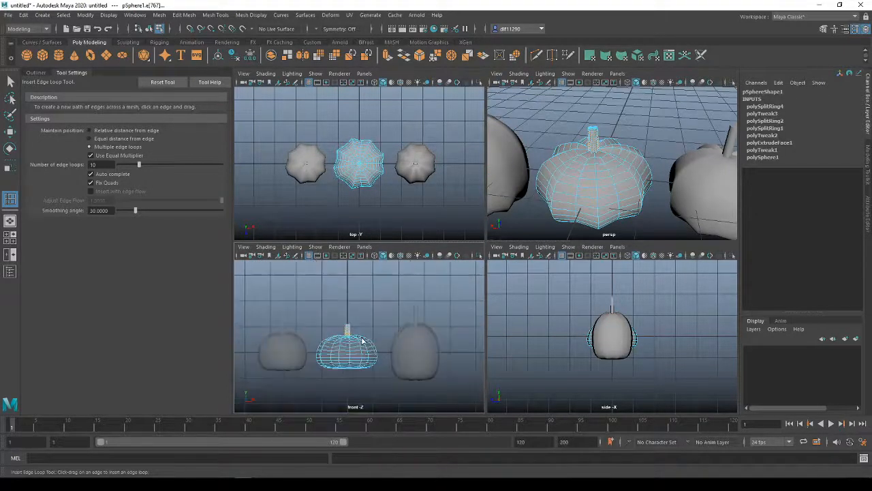
middle_click_drag(283, 349, 326, 349, "alt")
scroll(326, 349, "up", 3)
scroll(326, 350, "up", 2)
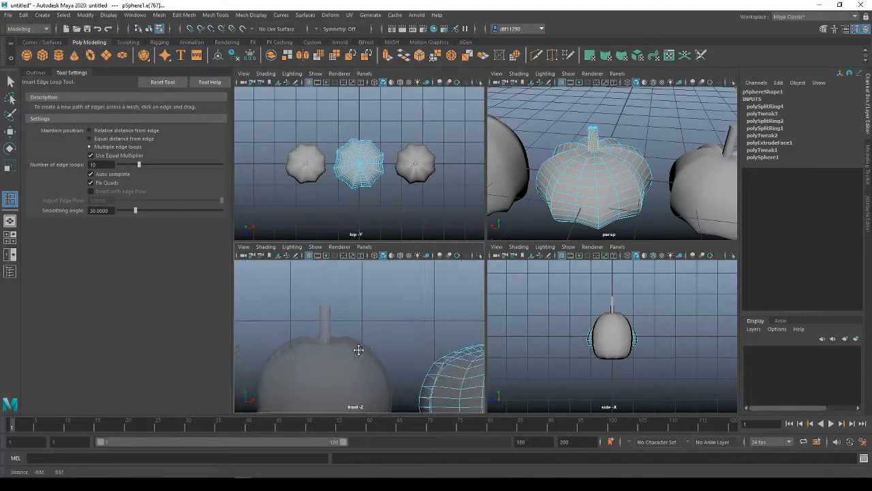
left_click(360, 351)
scroll(322, 318, "up", 3)
left_click(295, 291)
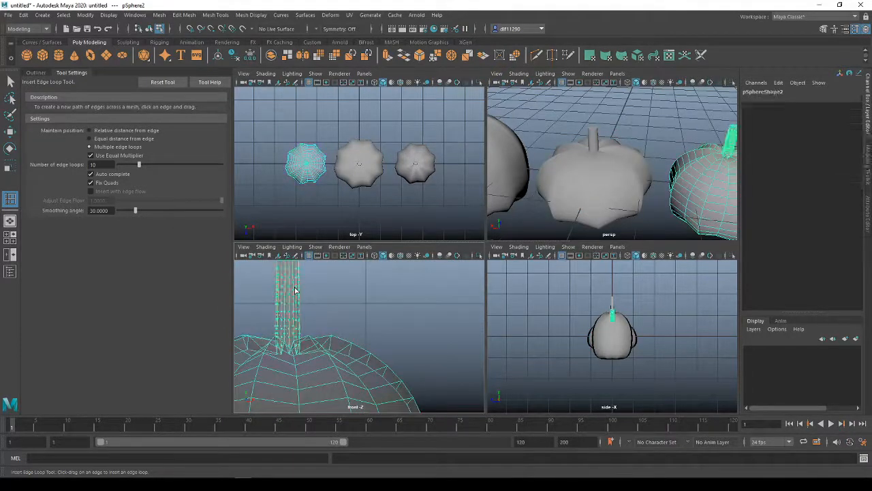
Examine the stems of the wide middle and tall pumpkins in the front view to check their added edge loops.
scroll(303, 342, "down", 5)
middle_click_drag(423, 357, 323, 352, "alt")
scroll(323, 352, "down", 1)
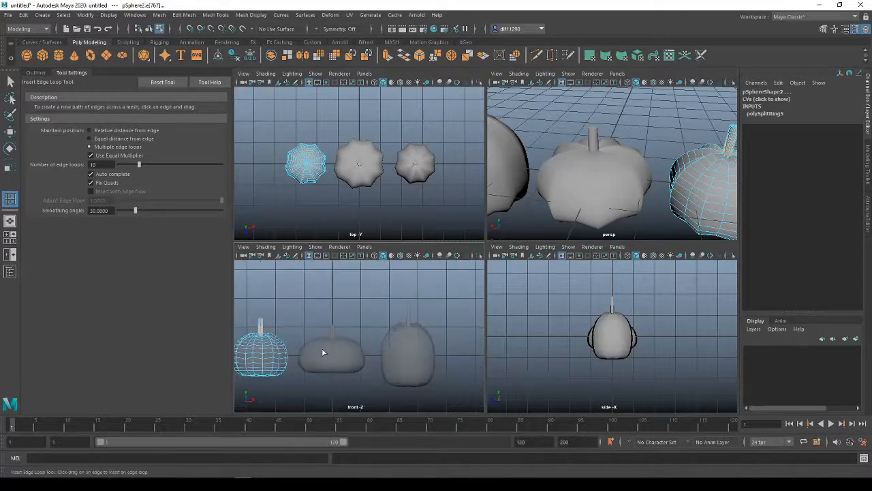
middle_click_drag(422, 344, 398, 342, "alt")
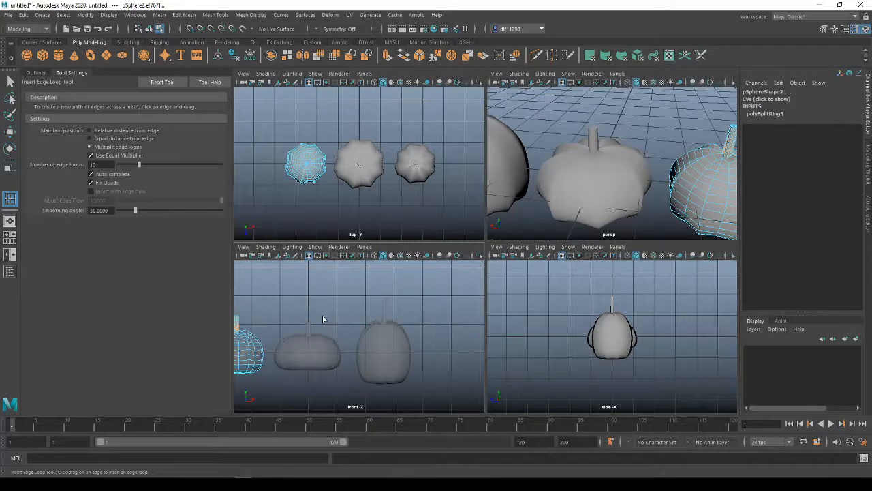
scroll(305, 348, "up", 3)
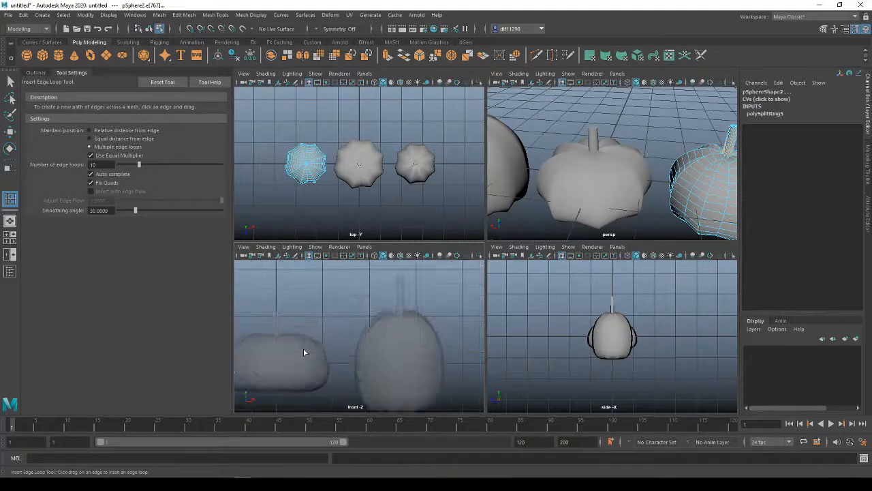
left_click(294, 346)
middle_click_drag(294, 342, 375, 355, "alt")
scroll(375, 354, "up", 4)
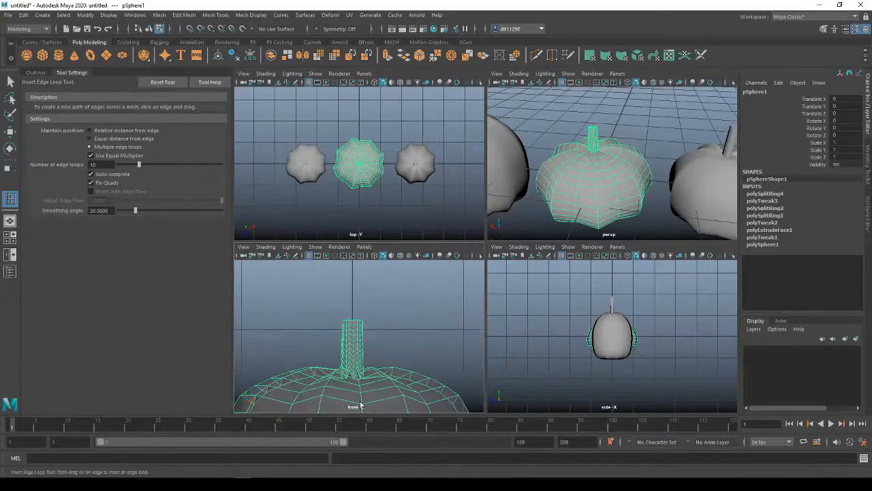
key("a")
middle_click_drag(408, 340, 348, 356, "alt")
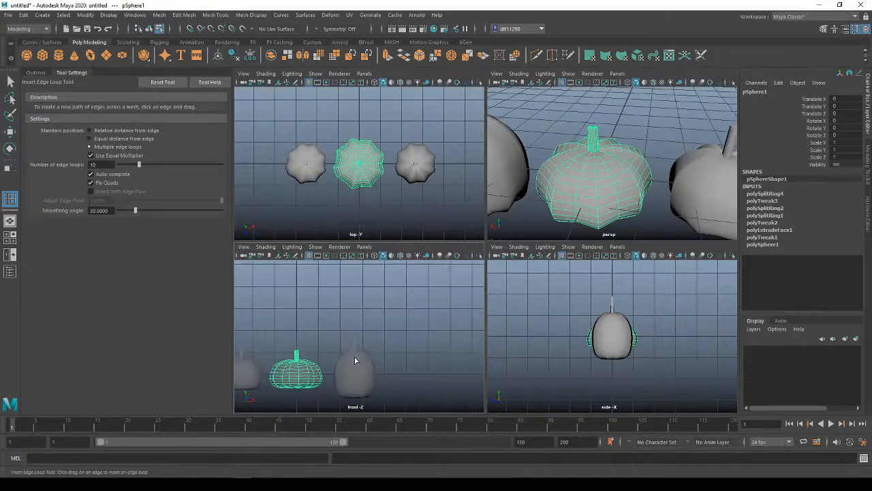
scroll(367, 362, "up", 3)
left_click(369, 378)
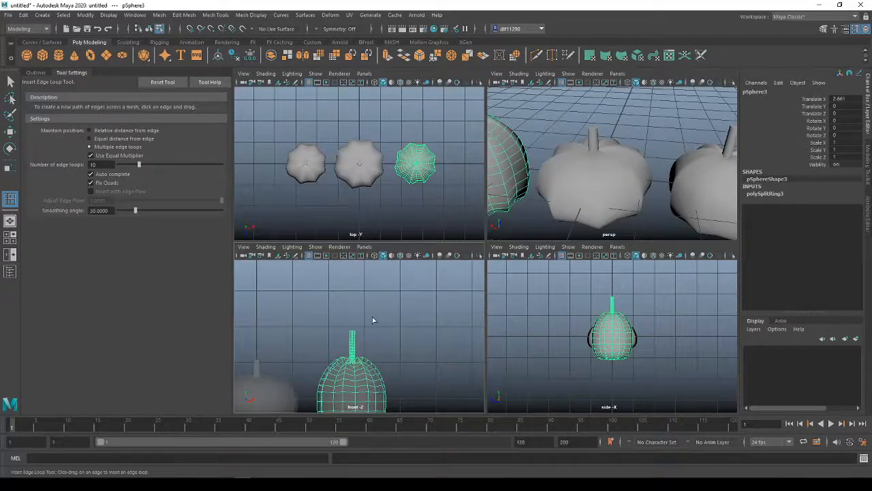
Set the Insert Edge Loop tool back to relative distance from edge and collapse its settings to enlarge the viewports.
left_click(90, 131)
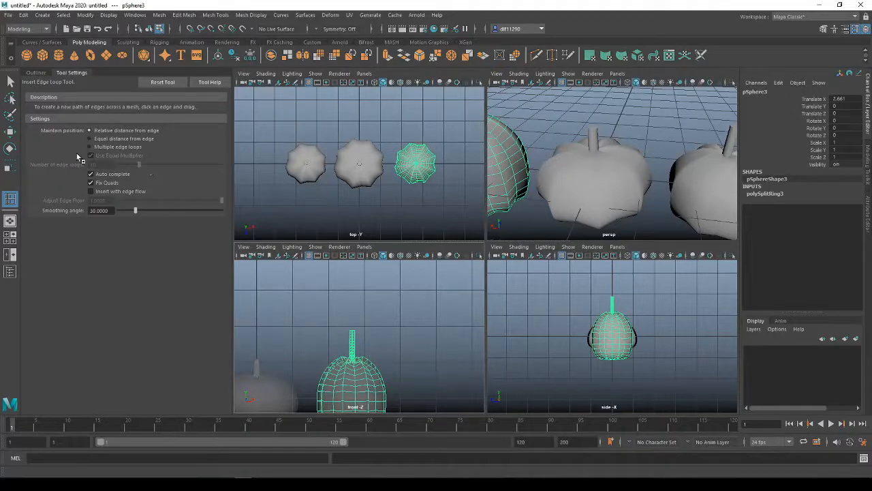
left_click(77, 72)
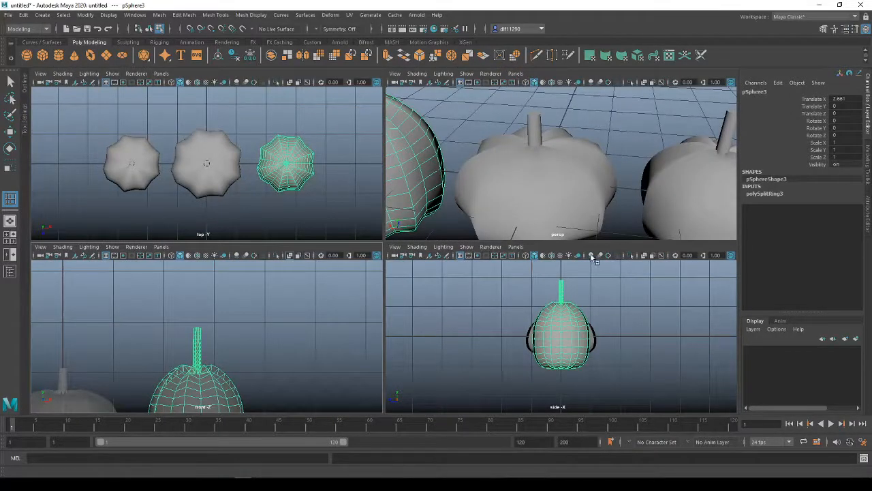
middle_click_drag(549, 327, 615, 303, "alt")
middle_click_drag(269, 378, 293, 333, "alt")
scroll(306, 330, "down", 3)
scroll(306, 330, "down", 1)
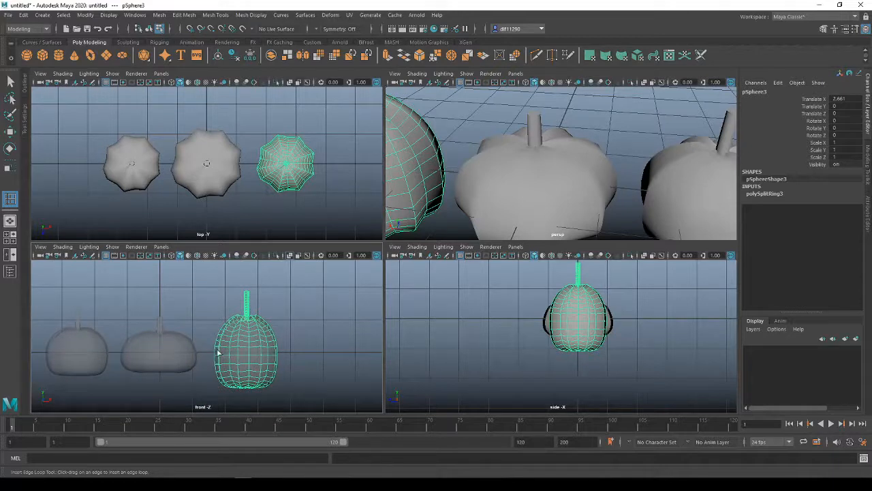
Try to add a nonlinear Bend deformer to the tall pumpkin in object mode.
right_click_drag(218, 352, 255, 227)
left_click(330, 15)
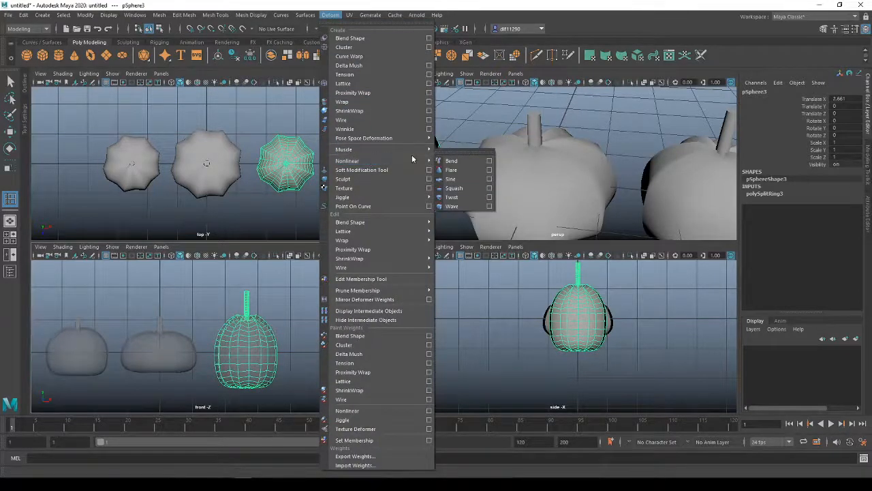
left_click(441, 161)
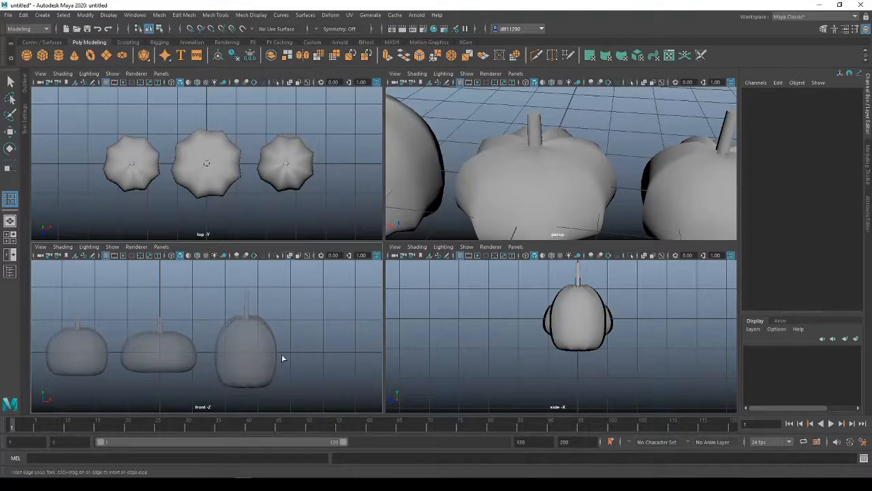
Reselect the tall pumpkin in object mode and try again to apply the nonlinear Bend deformer.
scroll(261, 347, "down", 3)
left_click(236, 347)
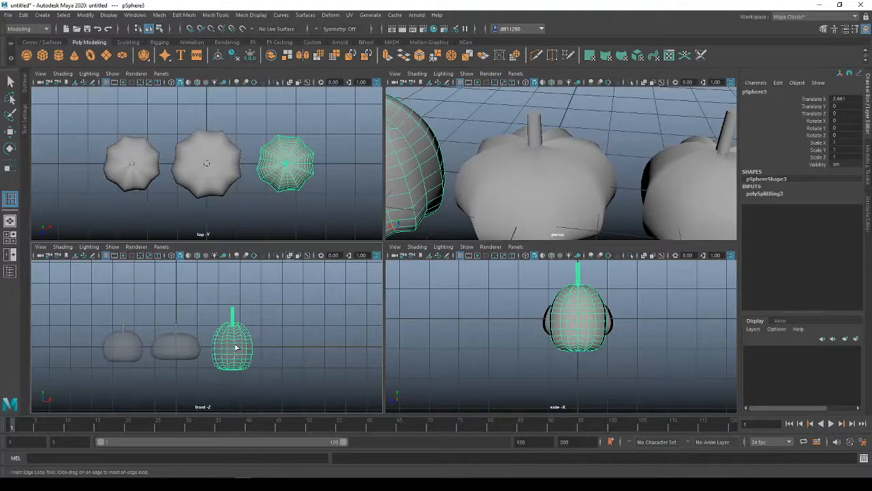
right_click_drag(235, 345, 272, 218)
left_click(361, 331)
left_click(234, 352)
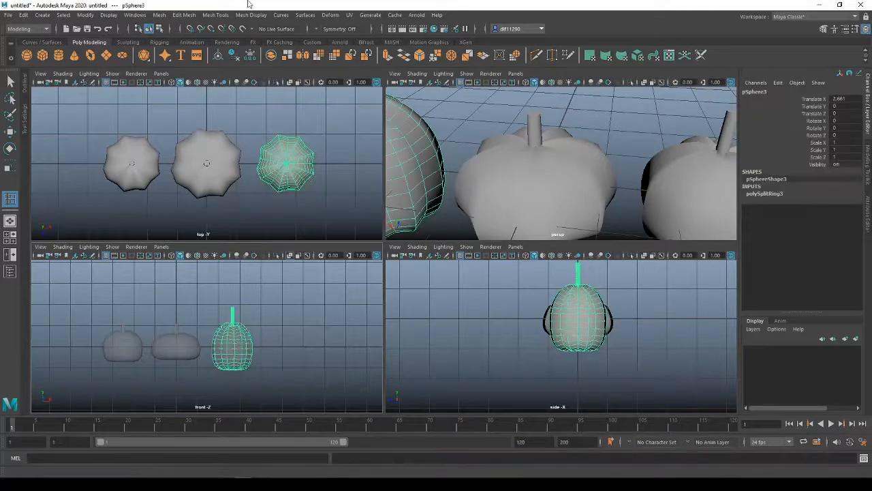
left_click(330, 14)
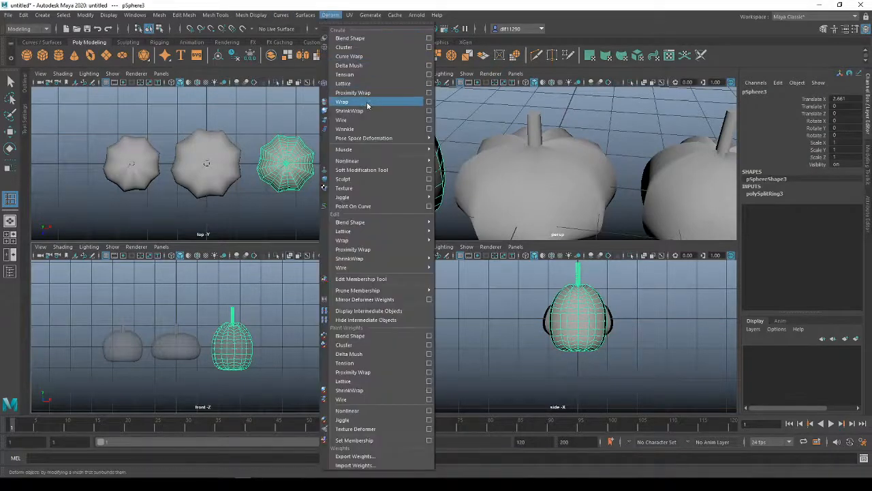
mouse_move(389, 161)
left_click(448, 160)
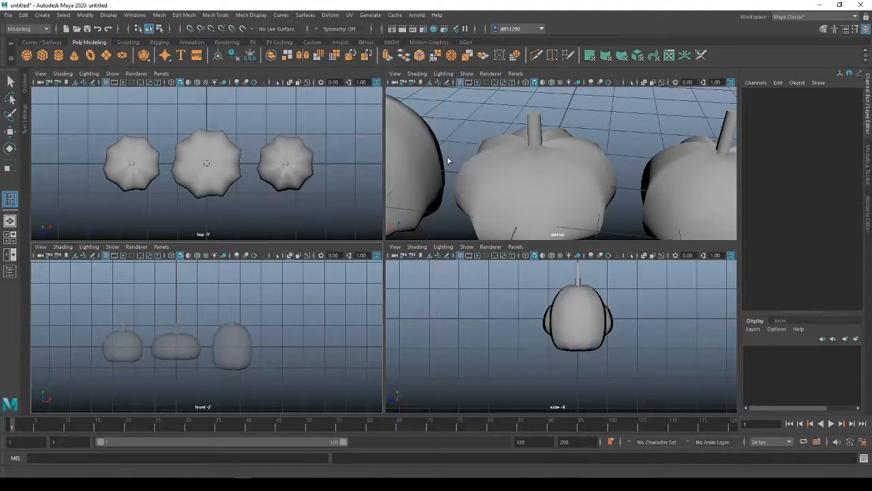
scroll(255, 347, "up", 8)
scroll(311, 324, "down", 2)
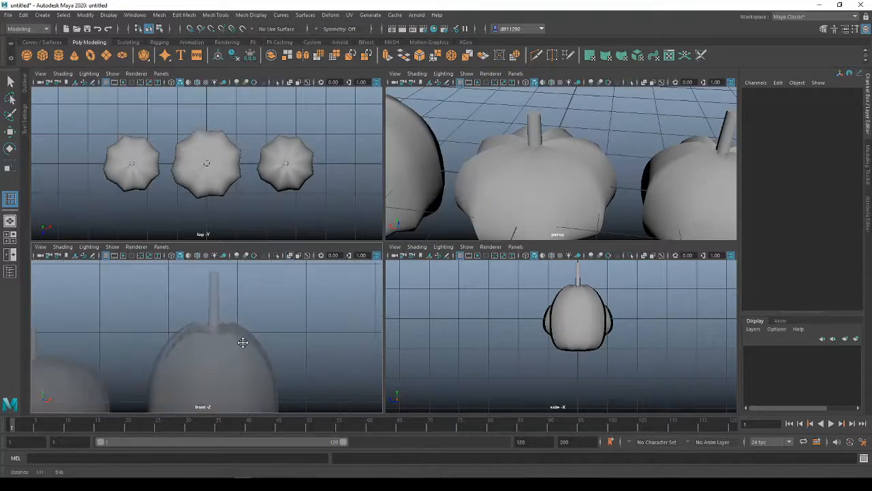
scroll(261, 331, "down", 4)
Select the wide middle pumpkin and try to apply a nonlinear Bend deformer to it.
left_click(161, 374)
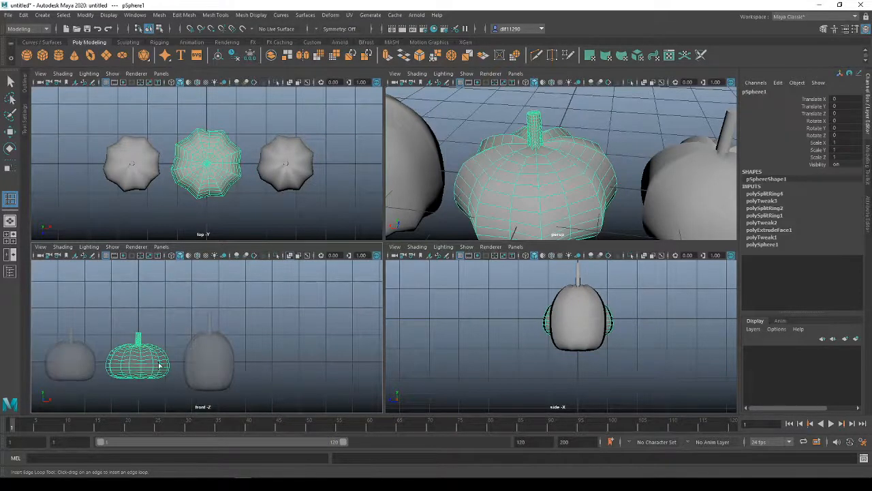
left_click(330, 19)
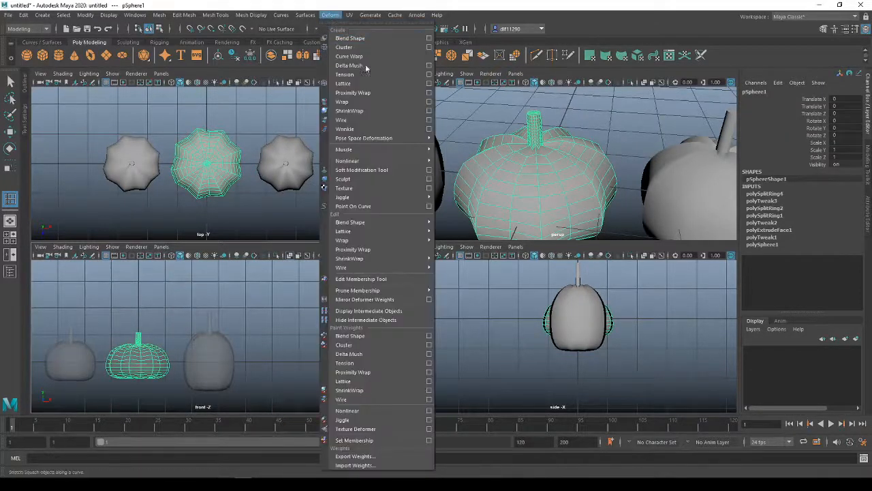
mouse_move(382, 161)
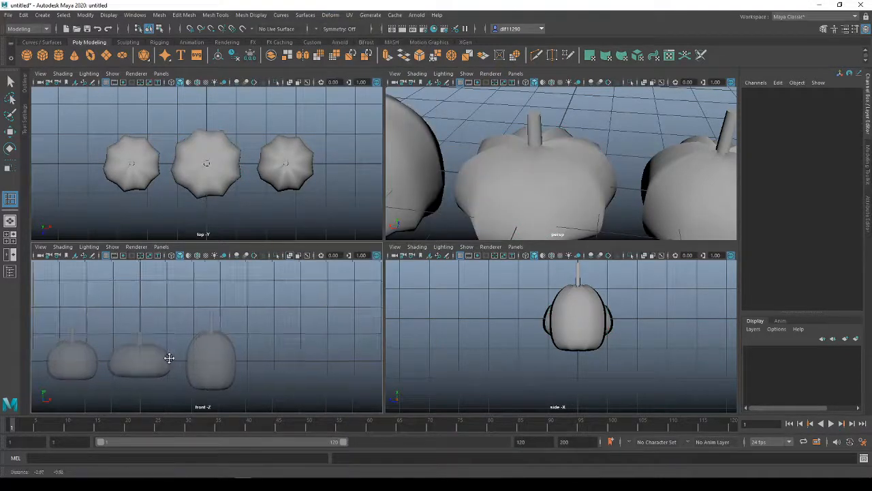
middle_click_drag(144, 357, 211, 319, "alt")
scroll(210, 314, "up", 4)
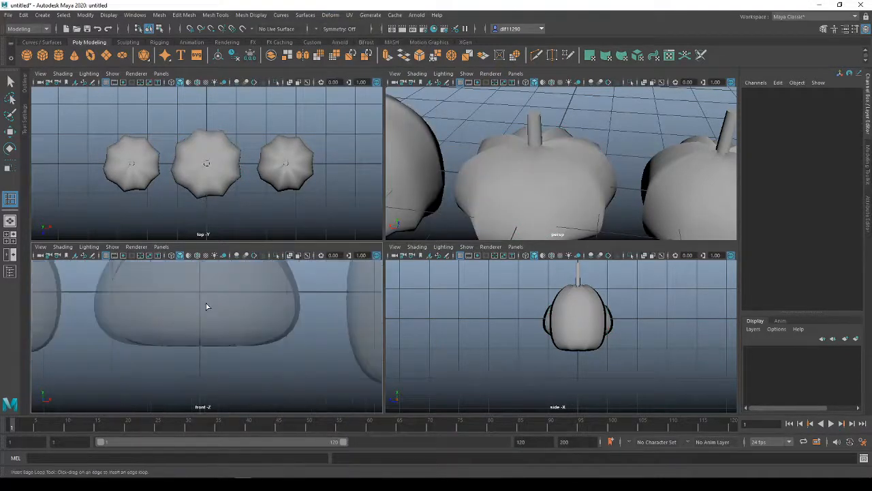
scroll(203, 349, "down", 2)
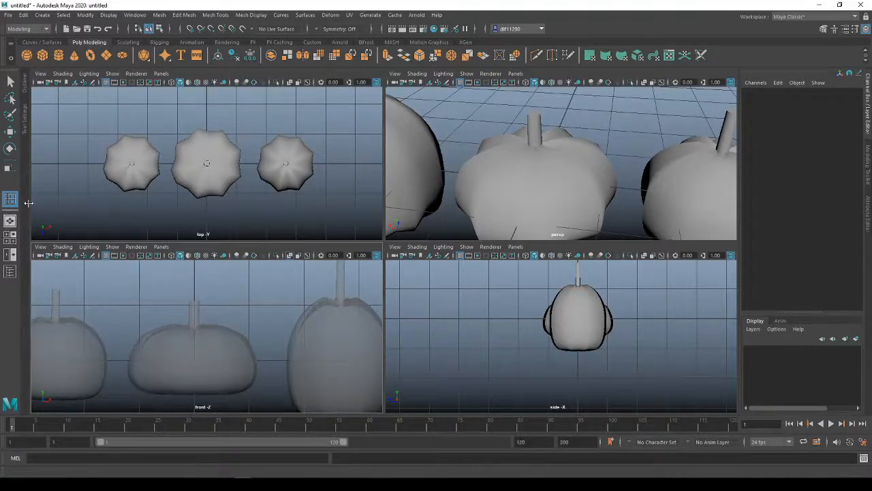
Leave the Insert Edge Loop tool, select the tall pumpkin, and add a nonlinear Bend deformer with a low bound of 0.
left_click(9, 199)
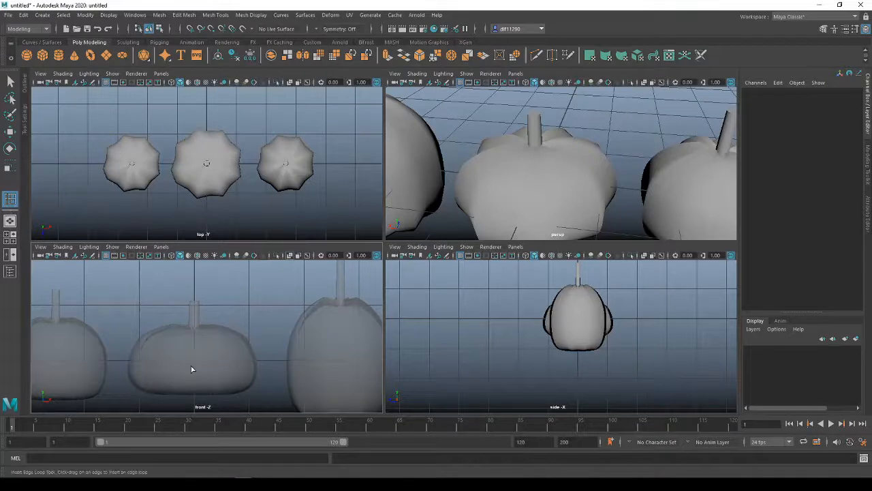
scroll(271, 369, "down", 3)
middle_click_drag(271, 370, 230, 359, "alt")
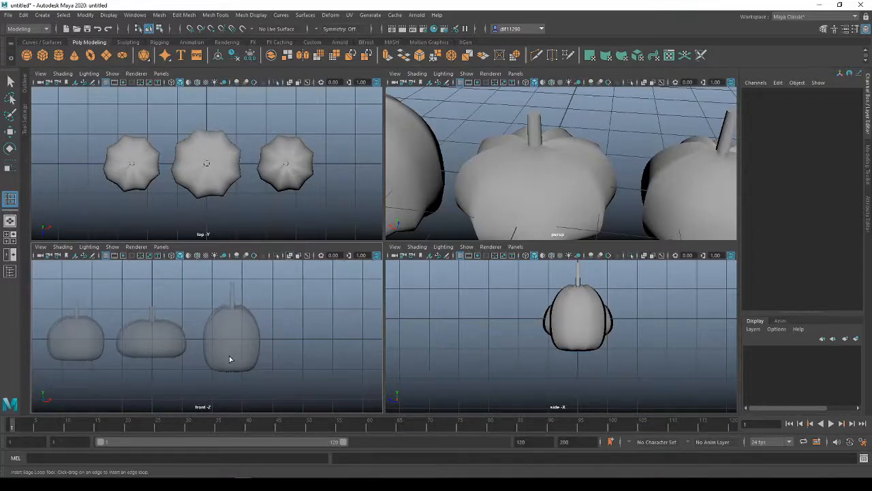
key("q")
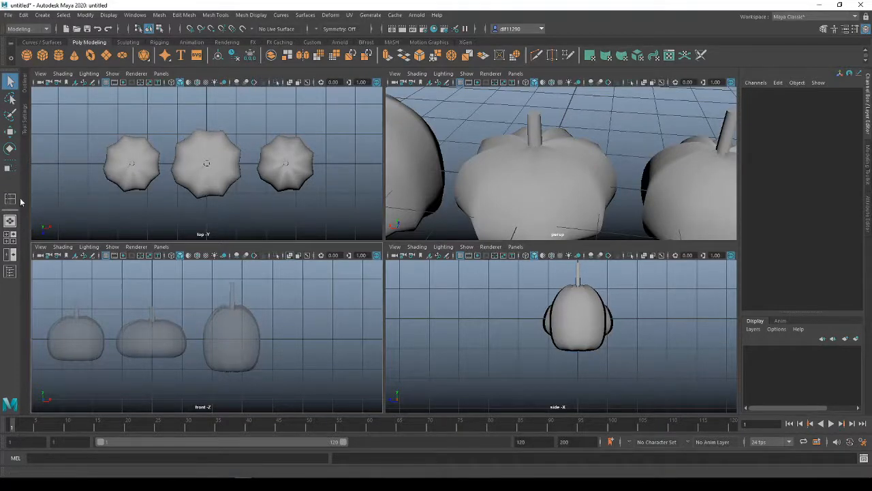
left_click(252, 347)
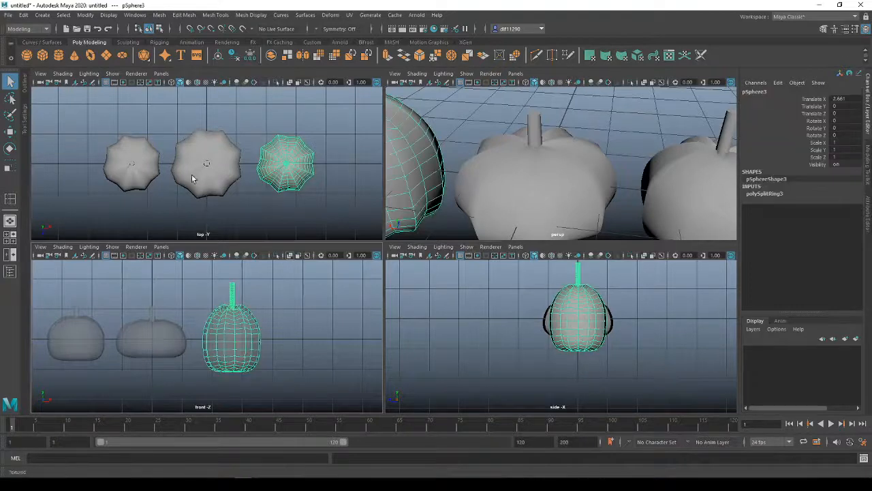
left_click(330, 15)
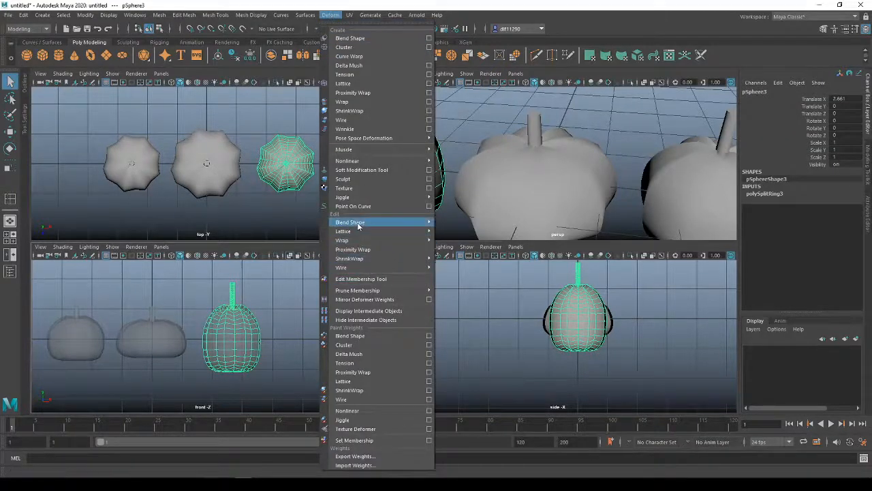
mouse_move(371, 162)
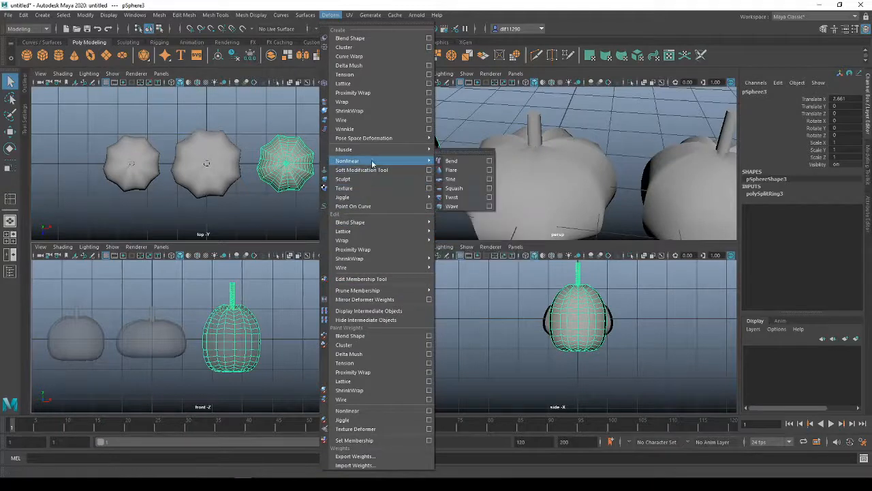
left_click(454, 161)
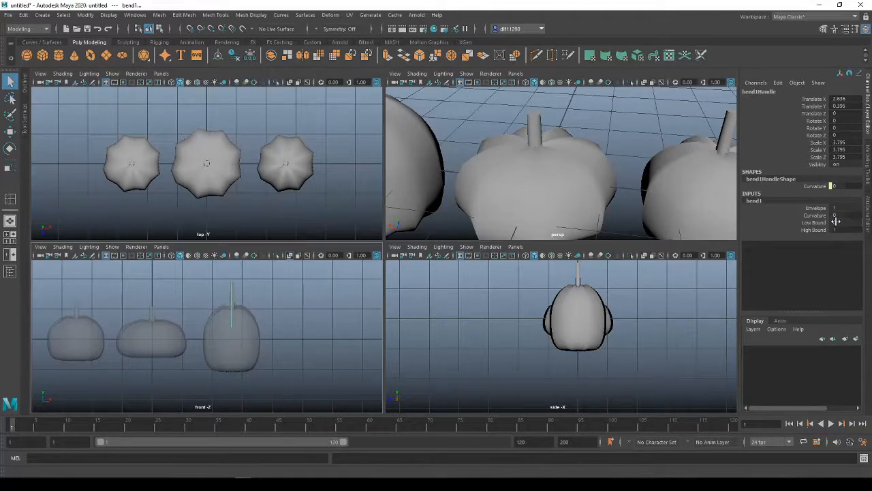
Raise the Bend deformer's high bound so its handle extends well above the tall pumpkin's stem.
left_click(840, 228)
type("1")
key("Return")
scroll(296, 325, "up", 3)
scroll(297, 321, "down", 1)
middle_click_drag(297, 316, 265, 390, "alt")
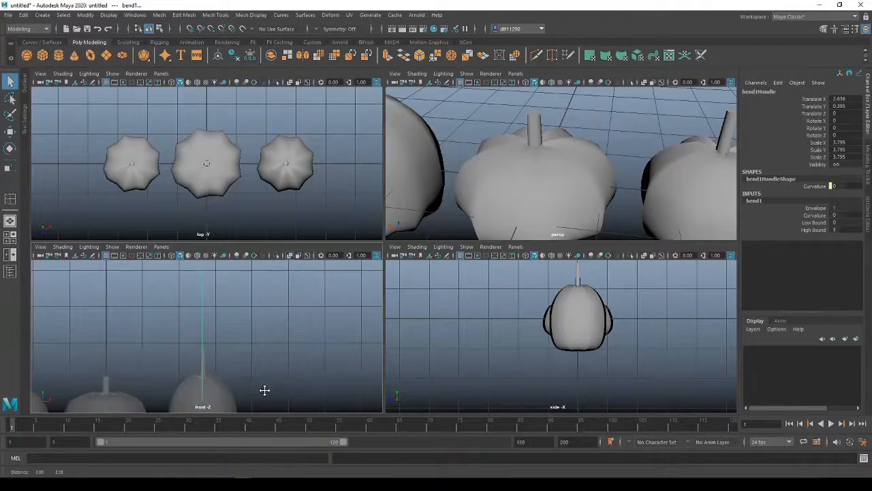
scroll(265, 389, "down", 3)
scroll(265, 391, "down", 1)
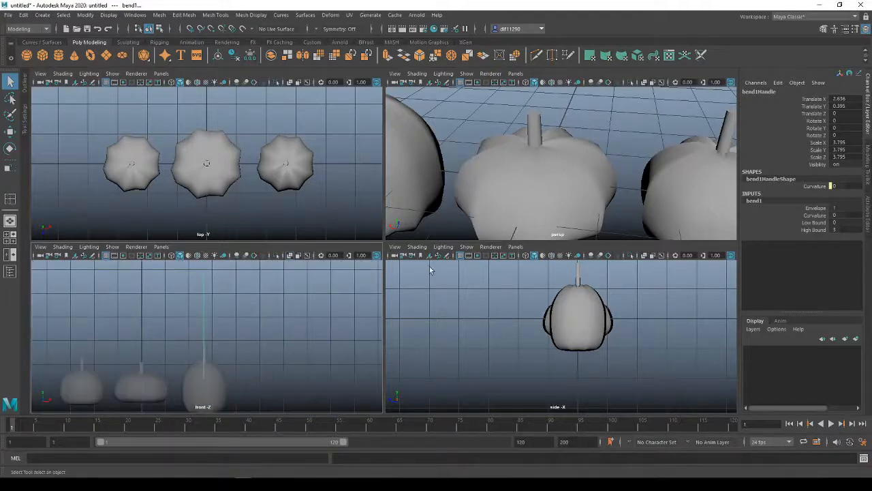
Set the Bend deformer's high bound to 2 and its curvature to 20.
left_click(842, 230)
left_click(833, 215)
type("3")
key("Return")
left_click(839, 214)
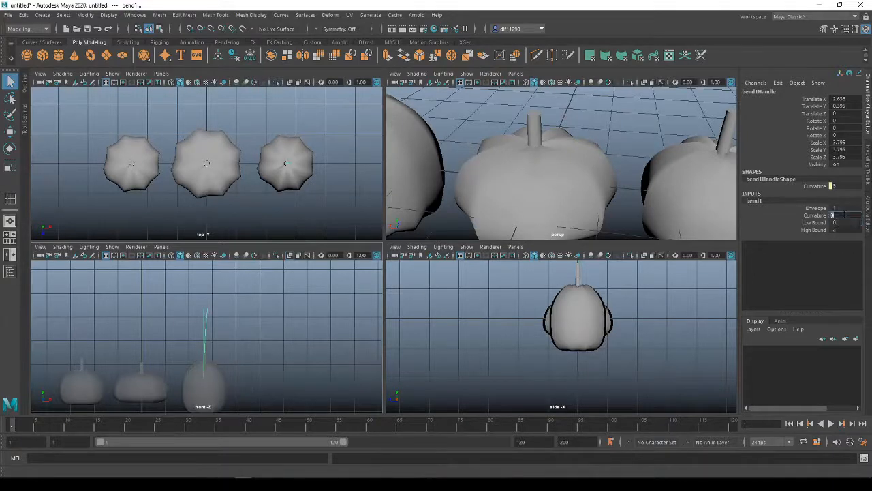
key("Return")
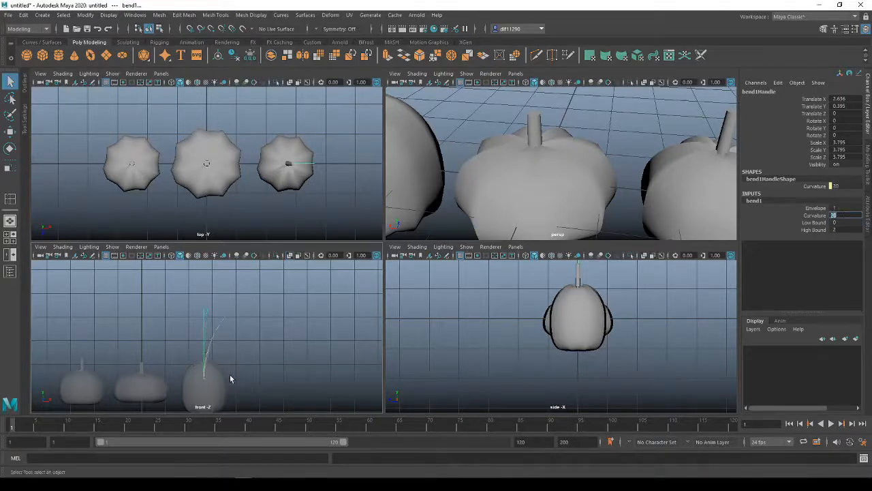
Select the Bend deformer's handle on the tall pumpkin's stem in the front view.
scroll(229, 374, "up", 6)
middle_click_drag(228, 374, 193, 387, "alt")
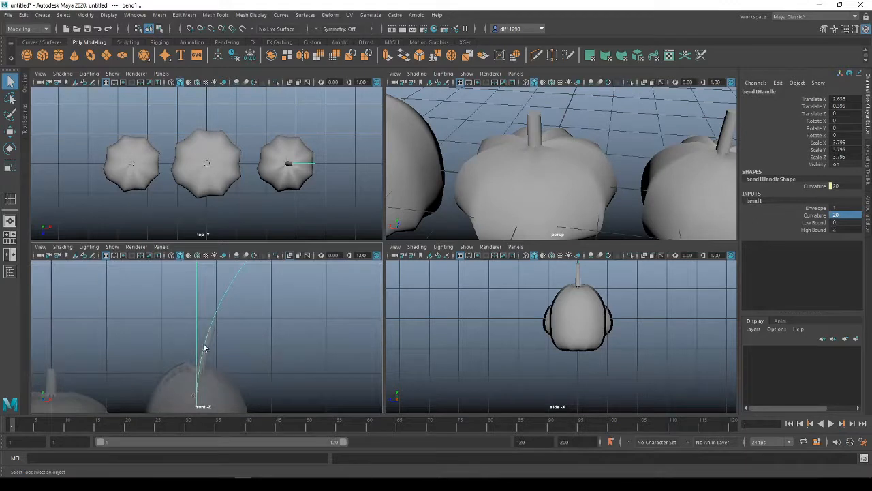
left_click(220, 307)
left_click(219, 306)
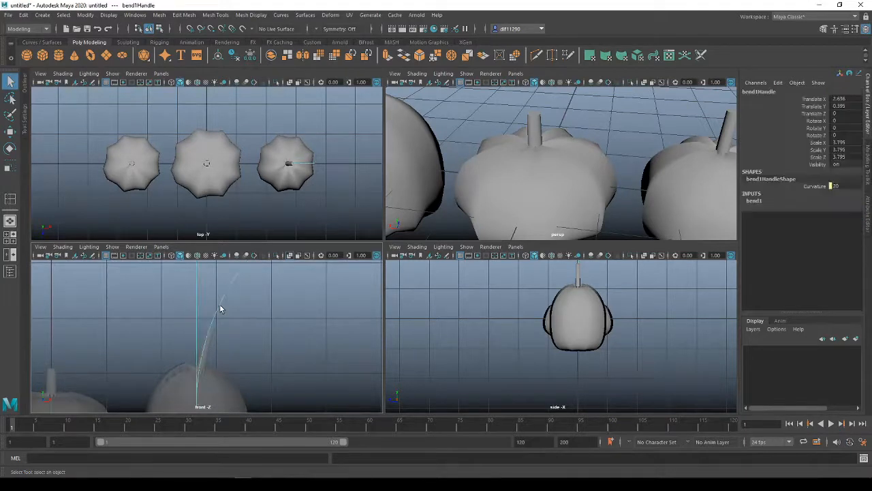
left_click_drag(257, 310, 165, 256)
Switch to the browser and bring the pumpkin reference photo over the viewports to examine its stem shape.
left_click_drag(0, 83, 246, 90)
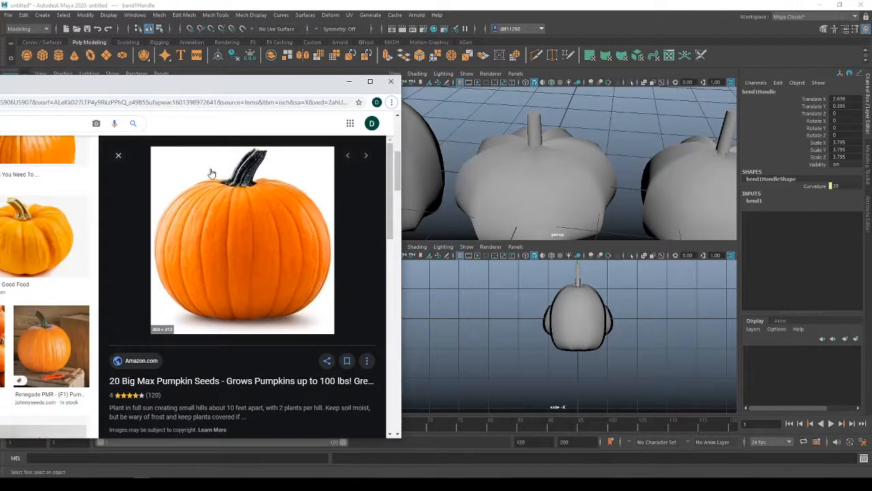
Move the reference photo off the viewports and raise the Bend deformer's handle along the tall pumpkin's stem to about 0.908 in Y.
left_click_drag(278, 88, 0, 110)
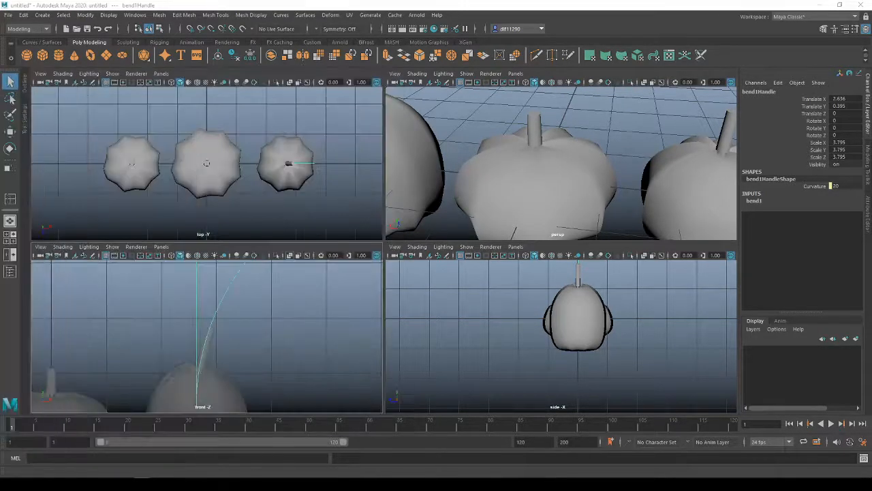
scroll(210, 290, "down", 4)
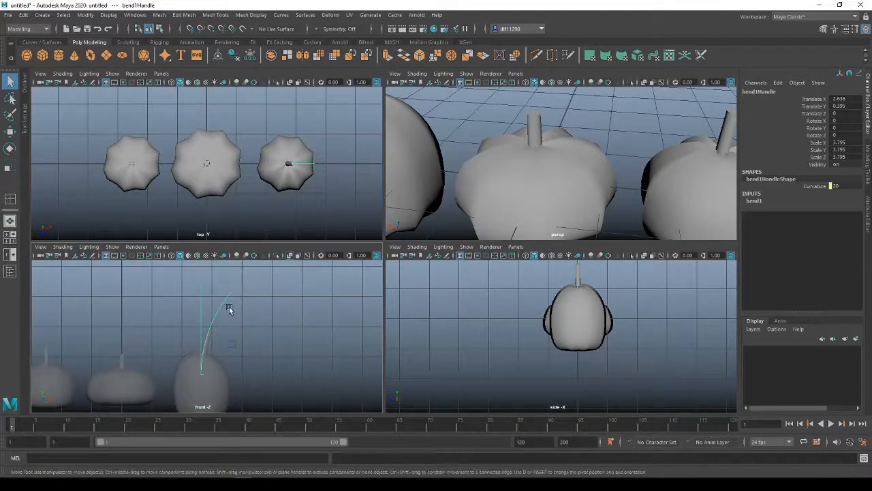
key("w")
left_click_drag(206, 340, 203, 320)
scroll(209, 343, "up", 2)
scroll(209, 342, "up", 4)
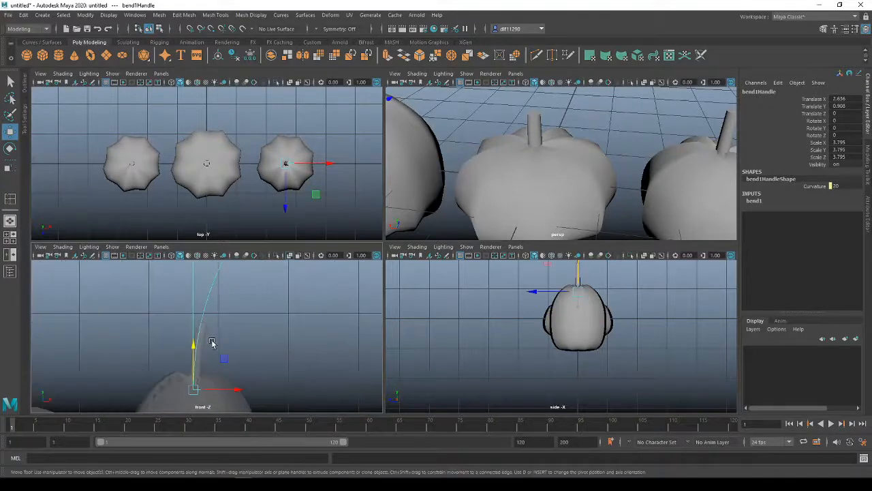
Try the tall pumpkin's Bend deformer at a curvature of 30, followed by 50.
left_click(754, 202)
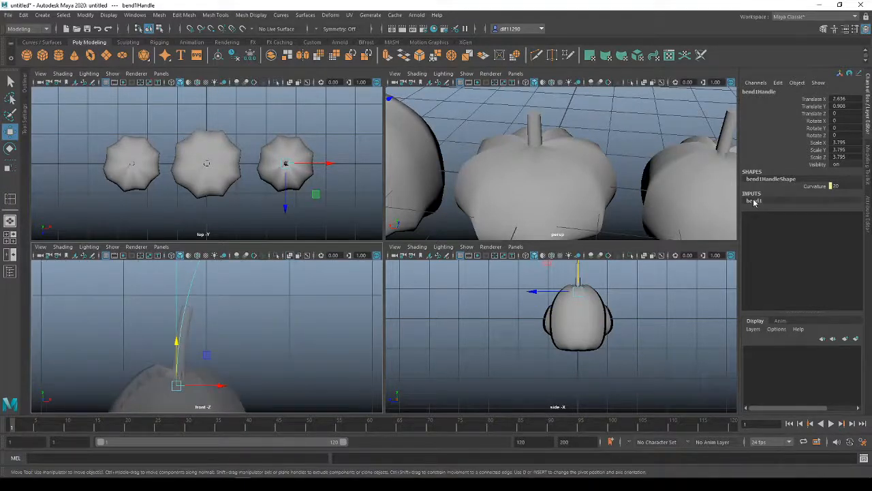
left_click(858, 215)
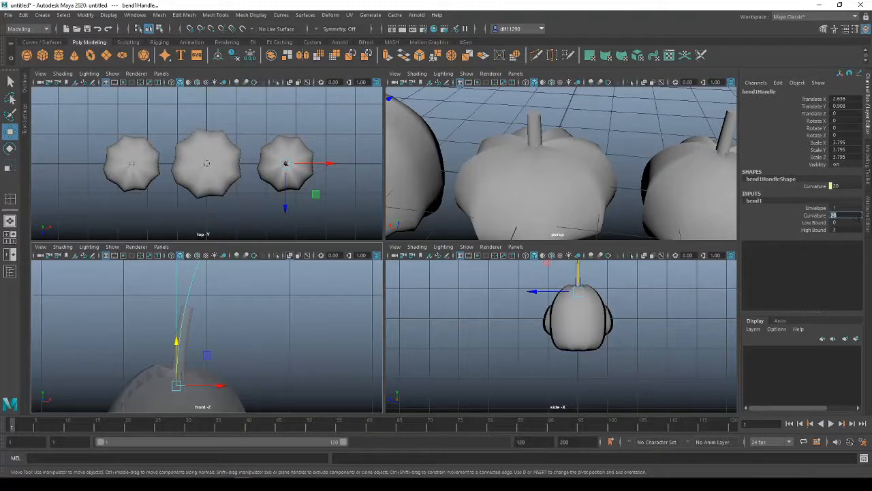
type("30")
key("Return")
type("50")
key("Return")
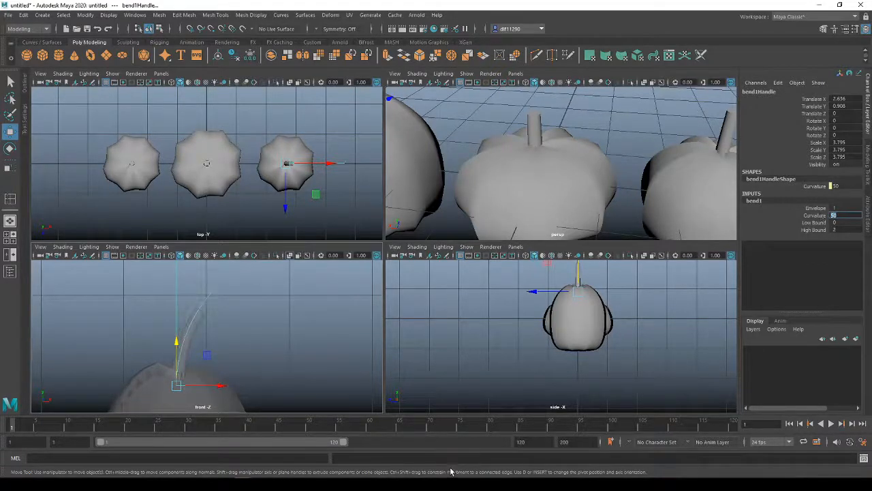
Raise the Bend deformer's handle to the base of the tall pumpkin's stem, about 1.16 in Y, and set its curvature to 80.
left_click_drag(178, 343, 180, 322)
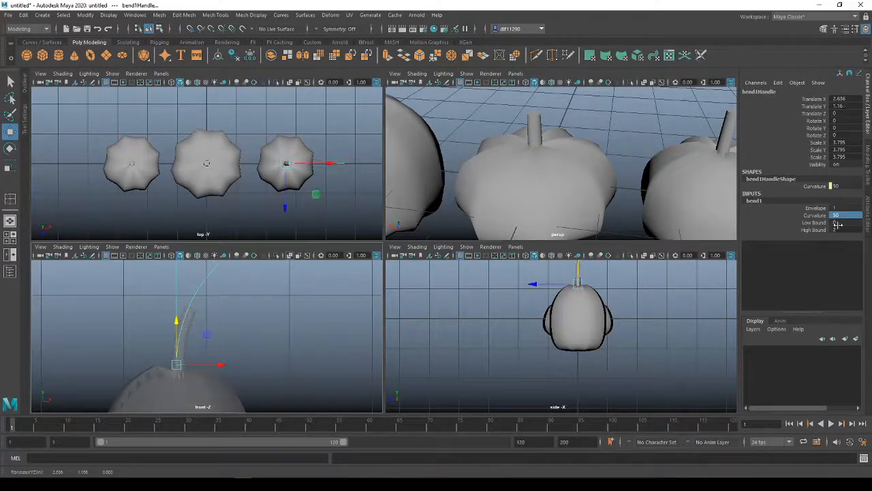
type("2")
key("Return")
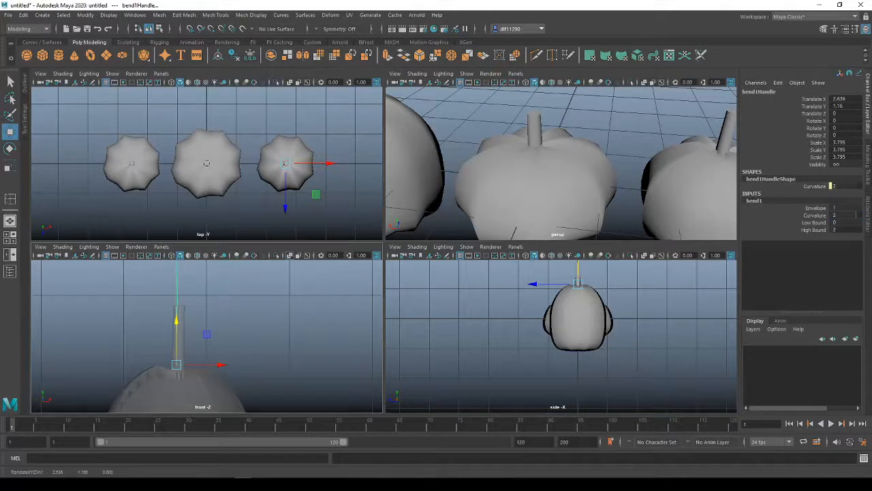
left_click(848, 215)
type("30")
key("Return")
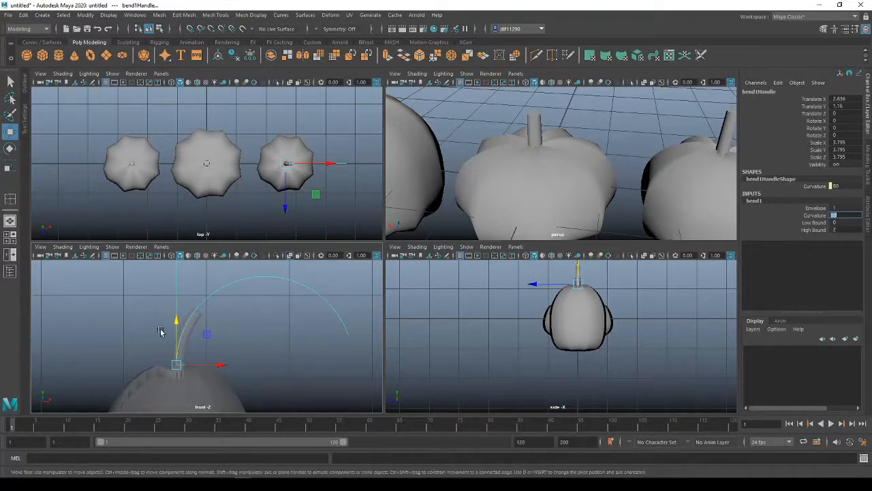
Set the Bend deformer's high bound to 1 and fine-tune its handle height at the stem's base to about 1.16 in Y.
scroll(163, 332, "down", 5)
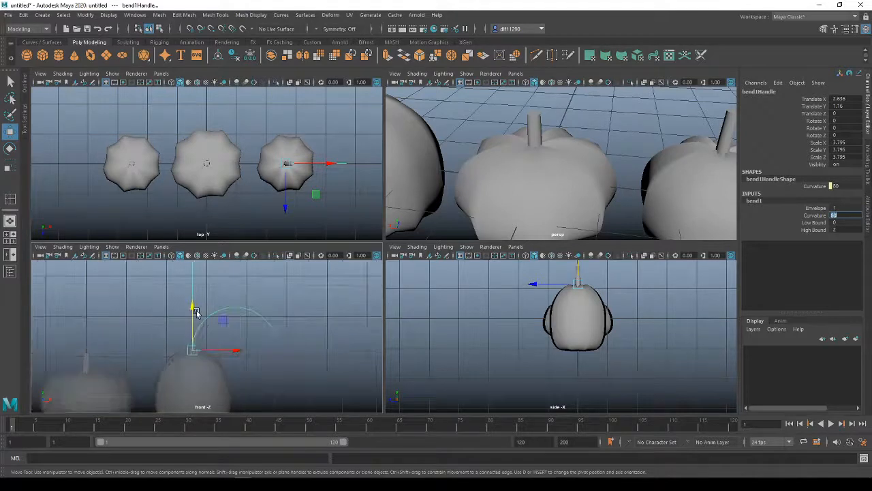
mouse_move(194, 307)
left_mouse_down()
mouse_move(199, 317)
mouse_move(194, 306)
left_mouse_up()
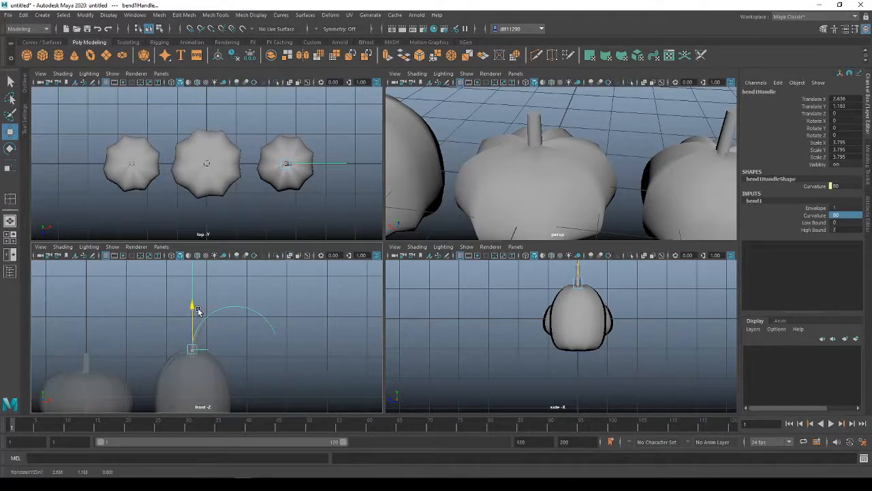
left_click(846, 230)
type("0")
key("Return")
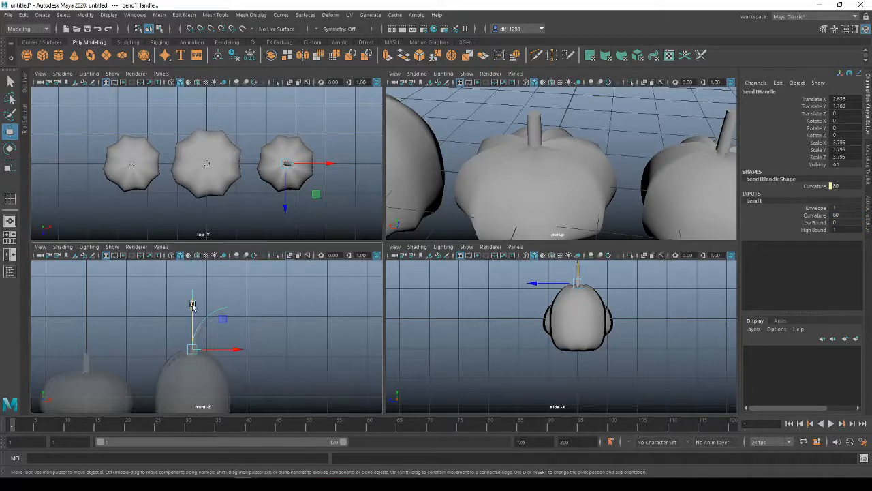
left_click_drag(191, 304, 192, 307)
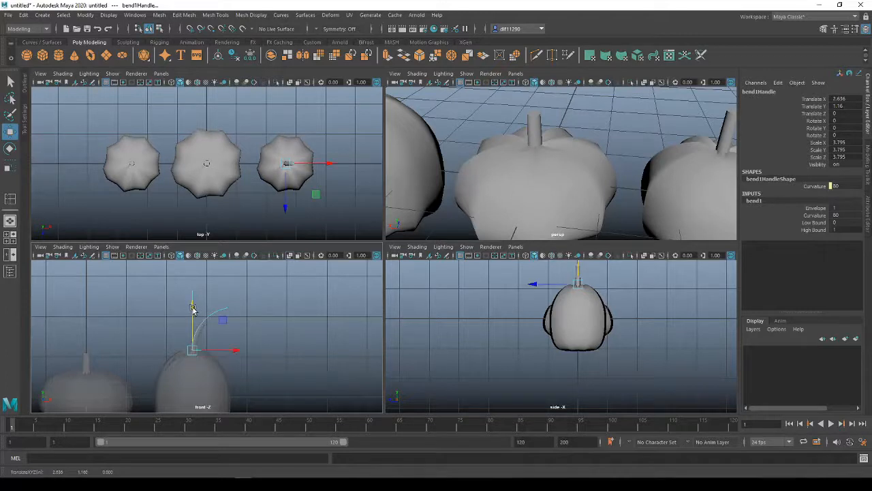
Duplicate the bent tall pumpkin in place.
left_click(296, 368)
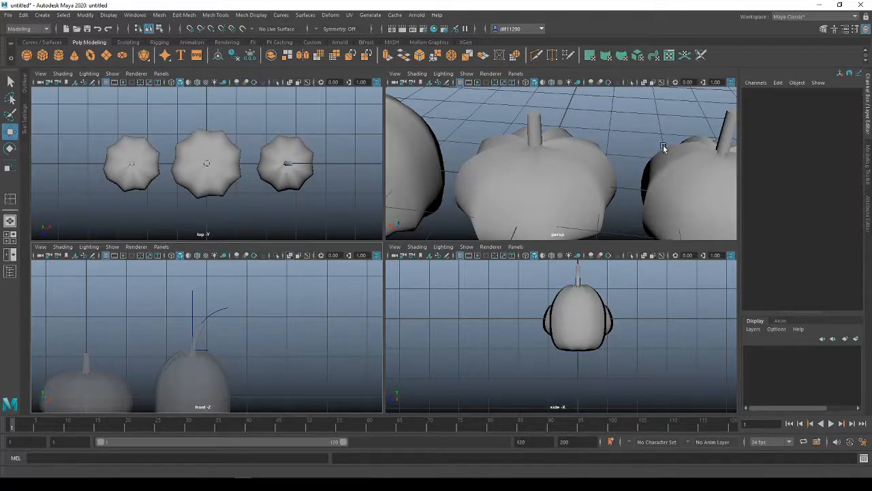
left_click_drag(663, 145, 472, 162, "alt")
left_click(472, 166)
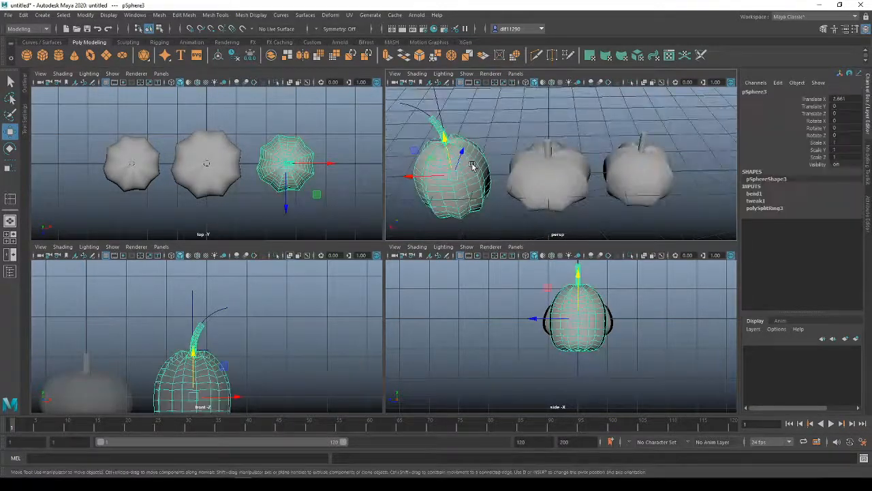
left_click(507, 179)
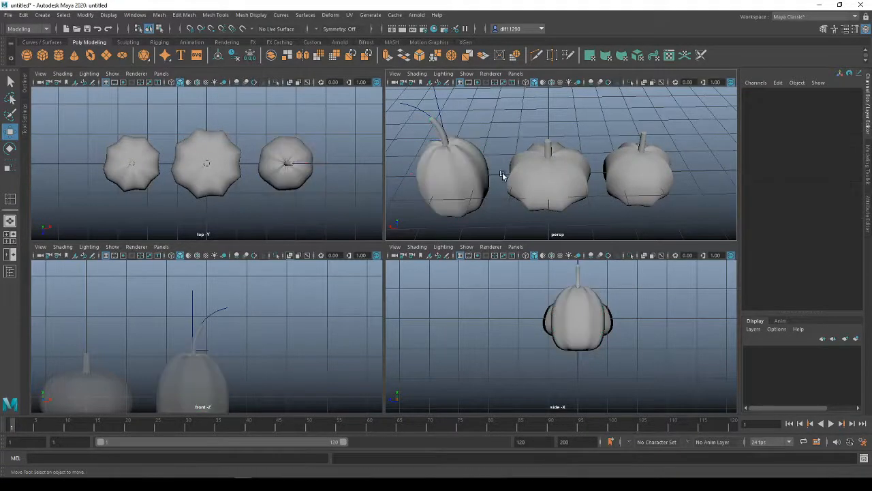
left_click_drag(507, 179, 484, 184, "alt")
left_click(460, 171)
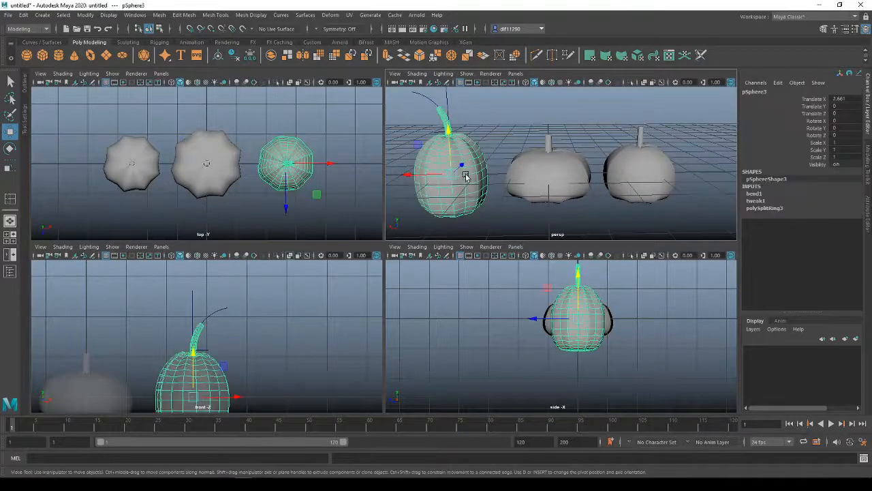
key("ctrl+d")
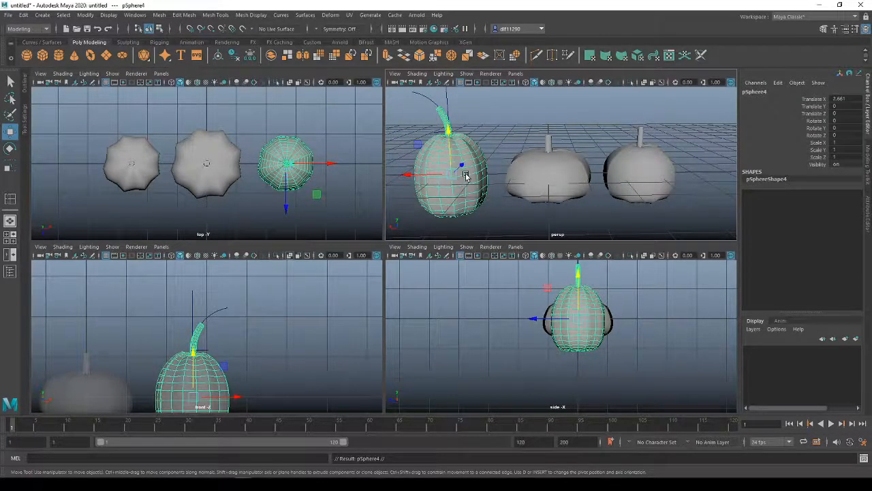
Delete the Bend deformer's handle and the original tall pumpkin with the straight stem, keeping the curved duplicate.
left_click(218, 313)
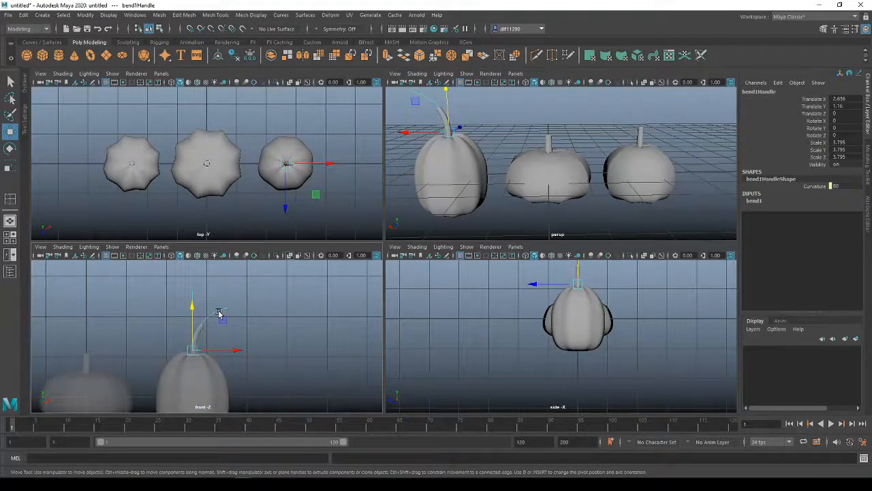
left_click(218, 313)
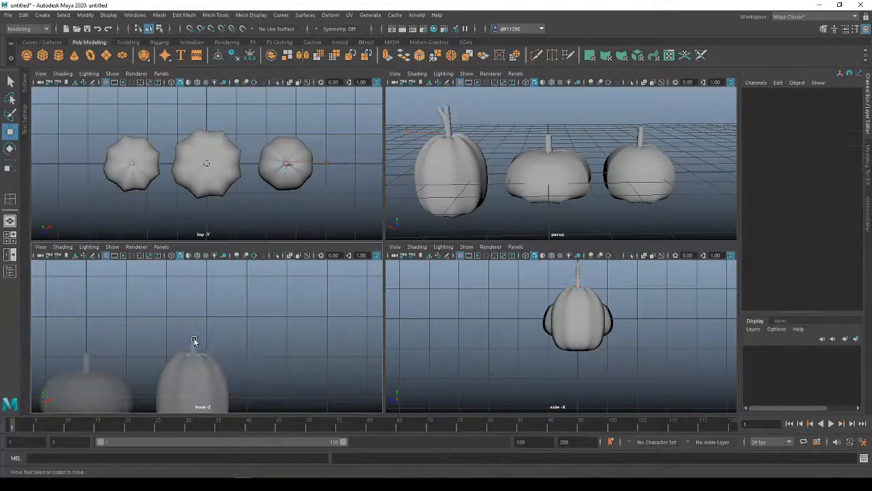
scroll(185, 339, "up", 3)
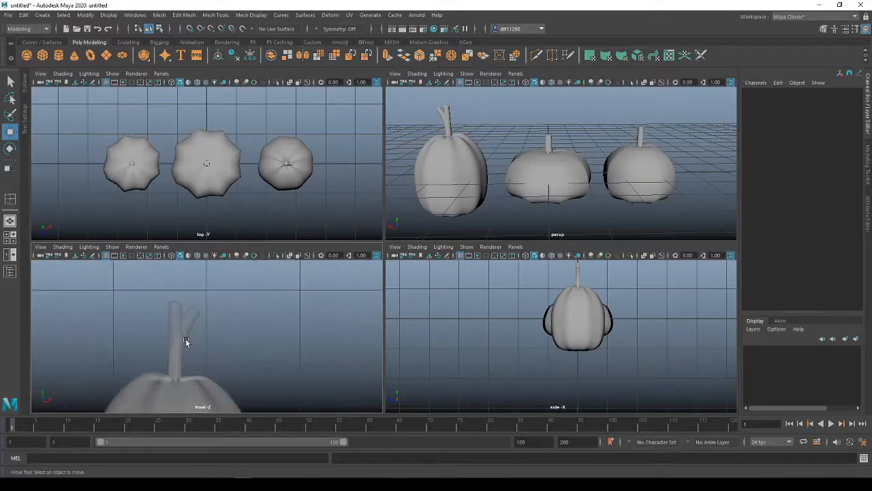
left_click(172, 305)
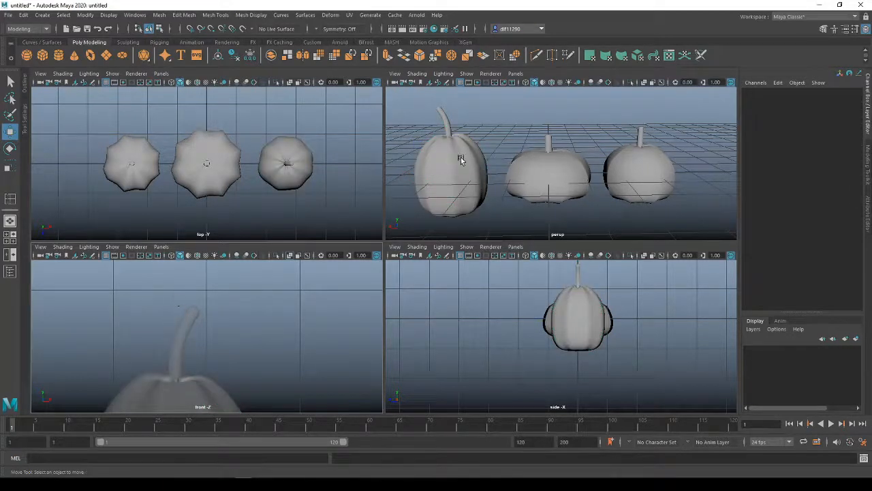
Delete the construction history of the duplicated tall pumpkin and deselect it.
left_click(460, 158)
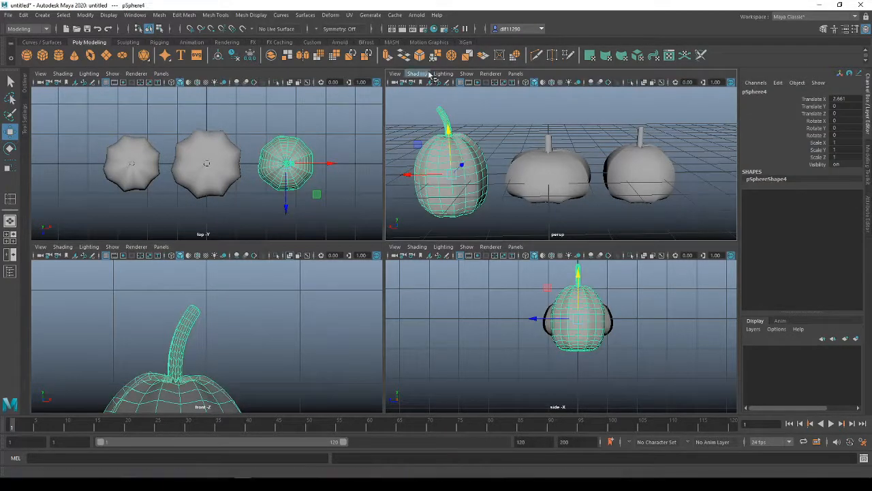
left_click(436, 175)
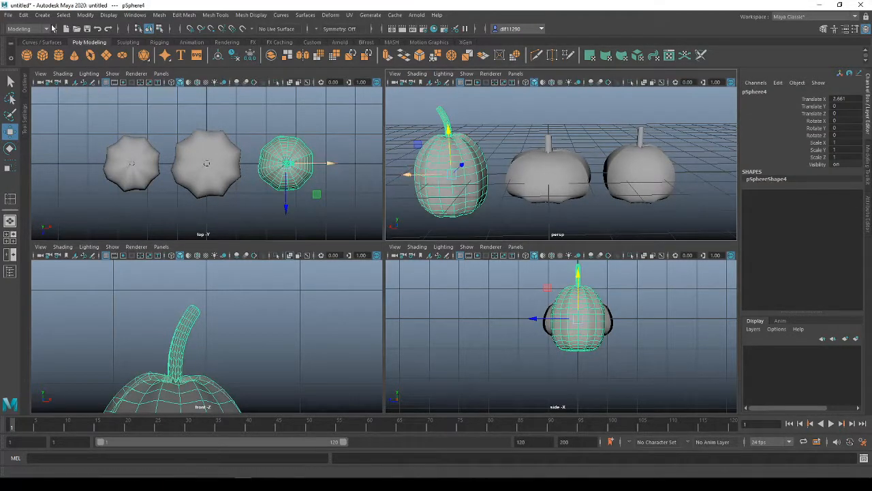
left_click(23, 14)
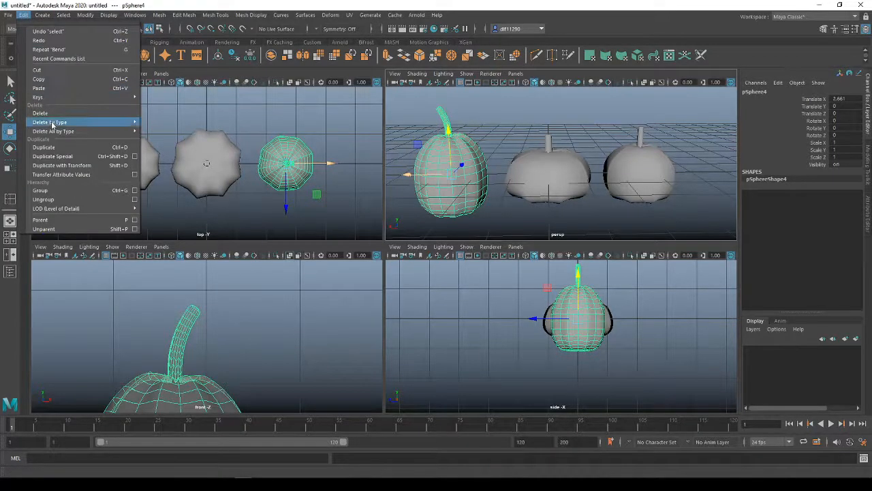
mouse_move(52, 124)
left_click(163, 122)
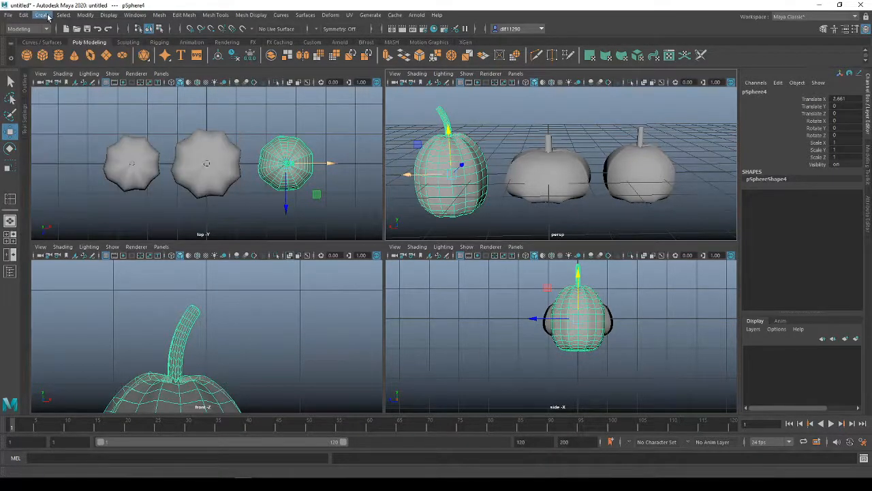
left_click(534, 125)
Apply a nonlinear Bend deformer to the wide middle pumpkin.
scroll(495, 170, "down", 5)
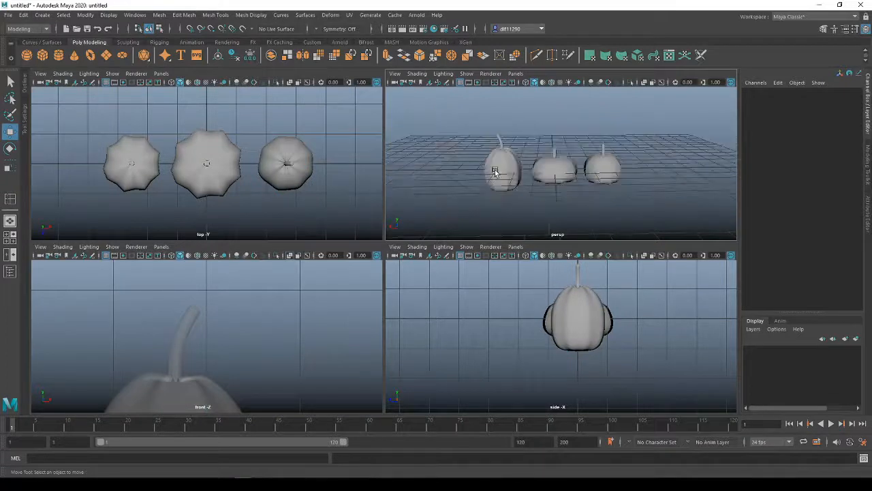
scroll(236, 284, "down", 5)
scroll(272, 337, "up", 2)
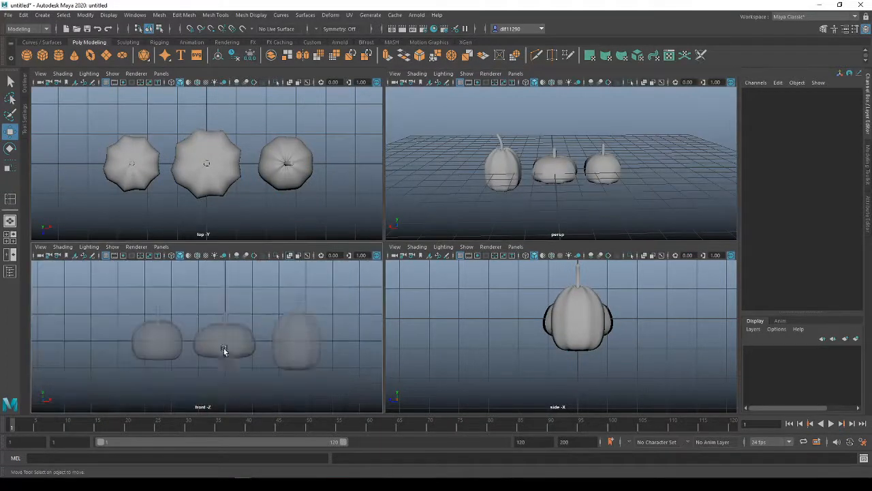
scroll(244, 328, "up", 2)
middle_click_drag(244, 328, 214, 359, "alt")
left_click(217, 366)
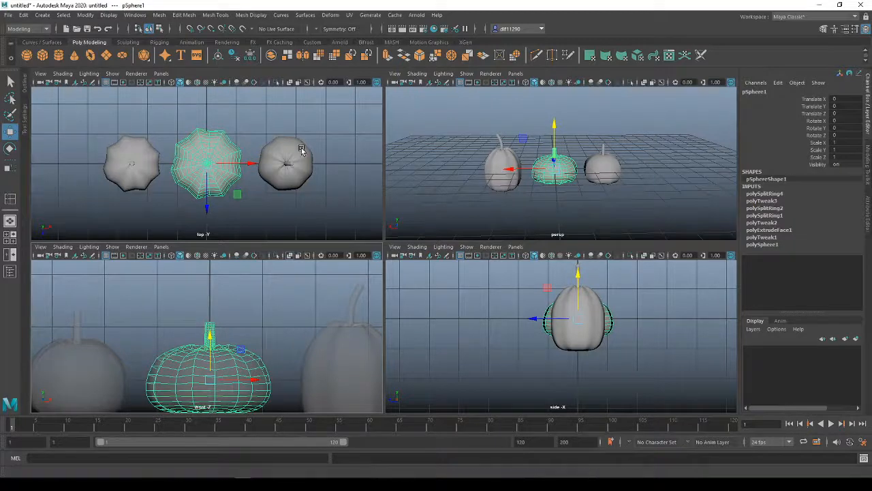
left_click(325, 16)
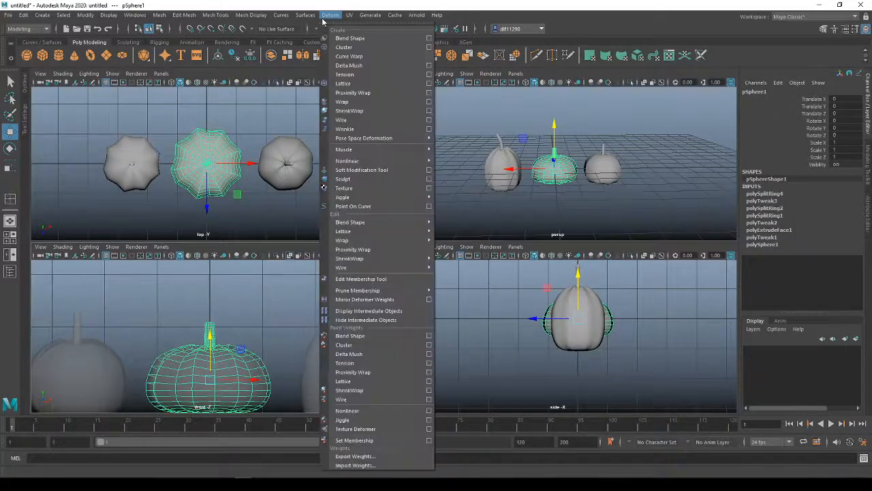
mouse_move(371, 165)
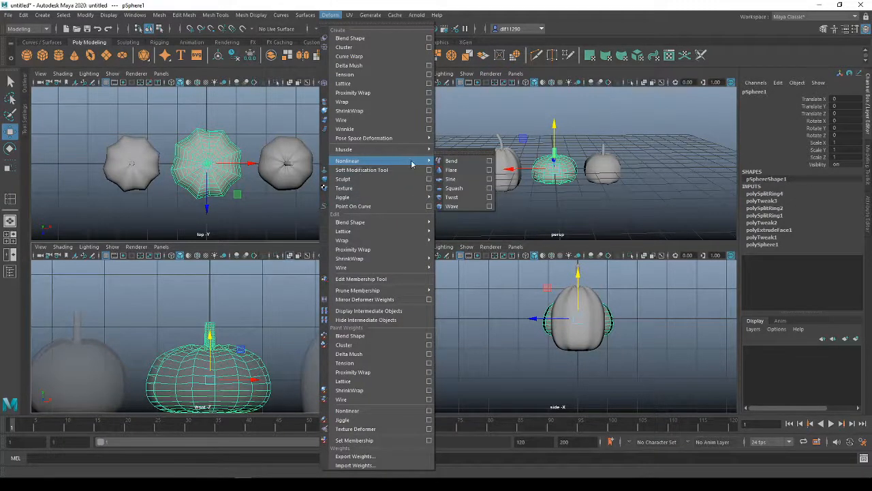
left_click(460, 163)
Try a low bound of -5 on the middle pumpkin's Bend deformer.
scroll(198, 351, "down", 3)
scroll(213, 348, "up", 3)
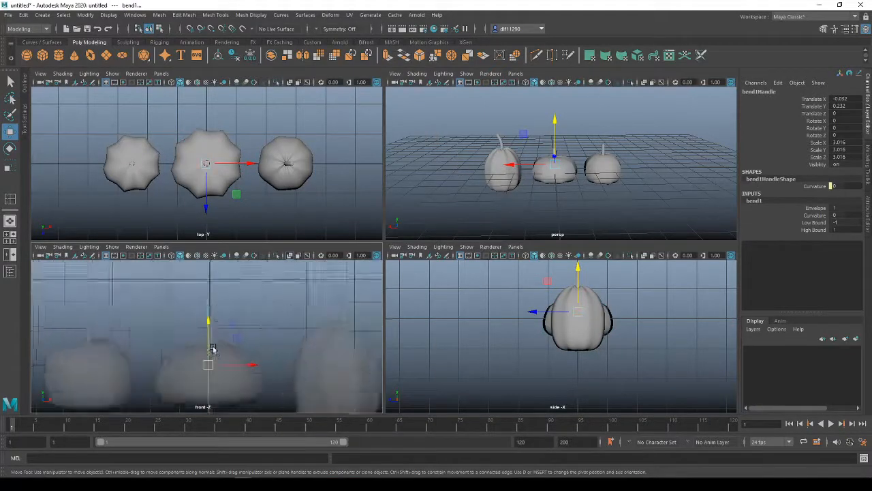
scroll(213, 348, "up", 5)
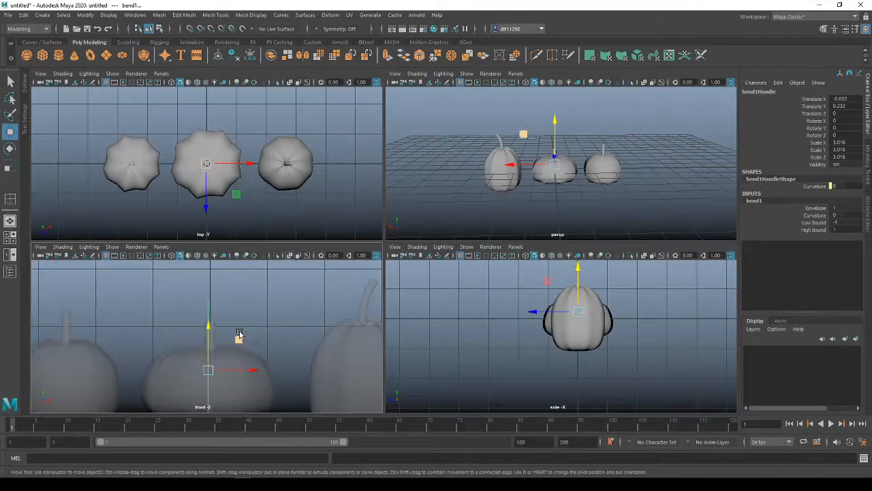
left_click(844, 222)
type("-5")
key("Return")
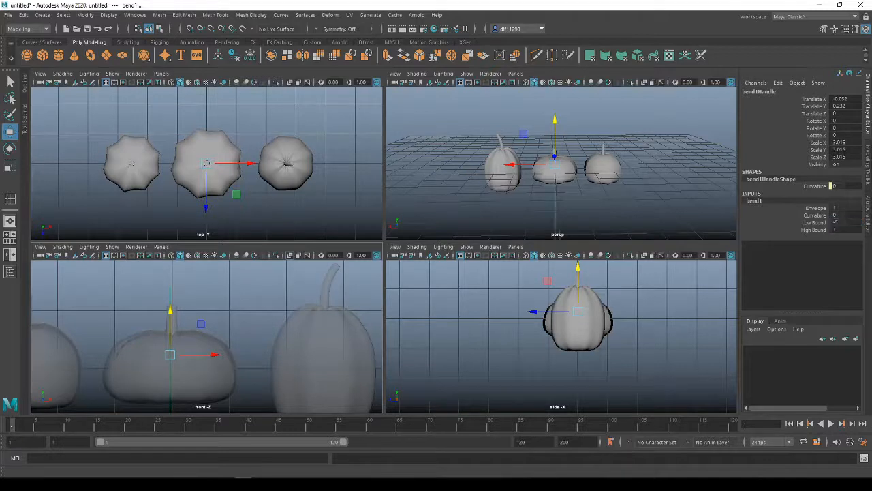
Set the middle pumpkin's Bend deformer to a low bound of 0 and a high bound of 5.
left_click(844, 222)
left_click(846, 231)
scroll(209, 334, "down", 6)
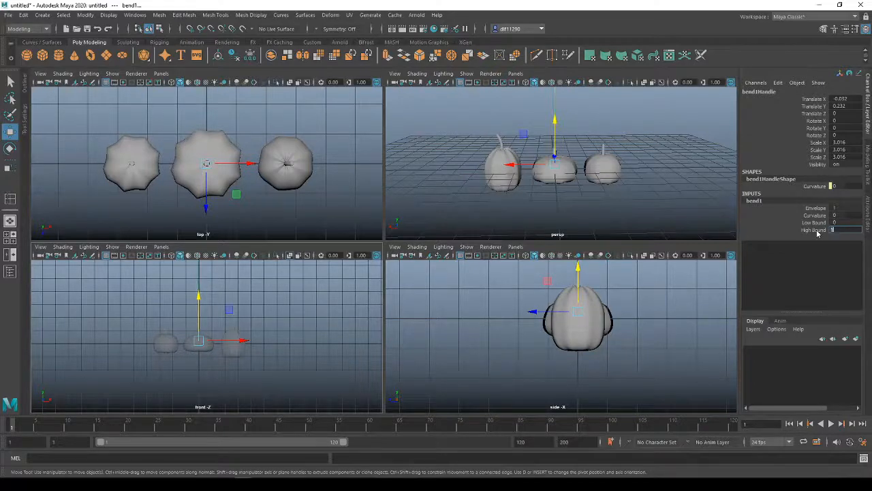
Set the middle pumpkin's bend curvature to 50 and raise the deformer handle to the stem's base, at Translate Y 0.665.
scroll(232, 347, "up", 5)
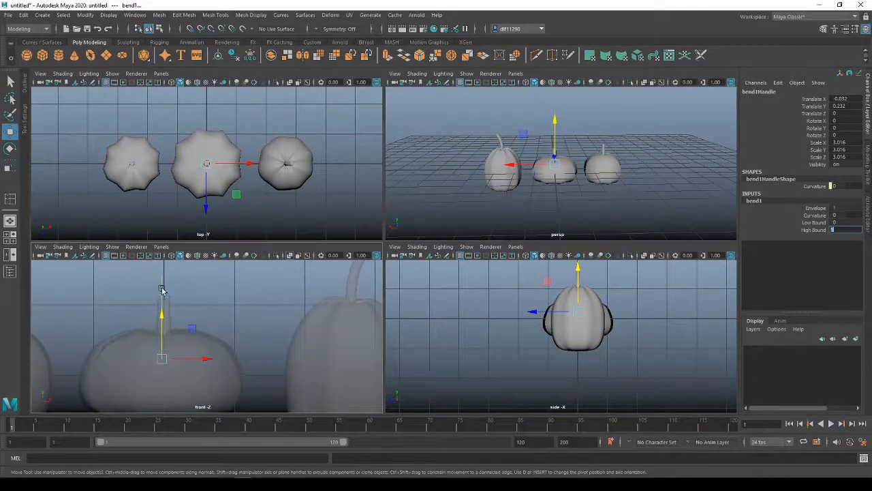
left_click(843, 215)
type("50")
key("Return")
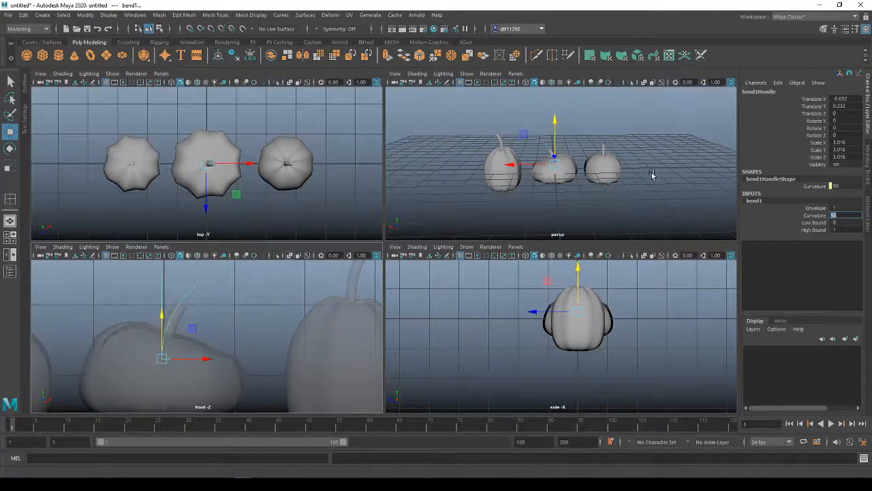
left_click_drag(651, 175, 593, 184, "alt")
scroll(575, 175, "up", 6)
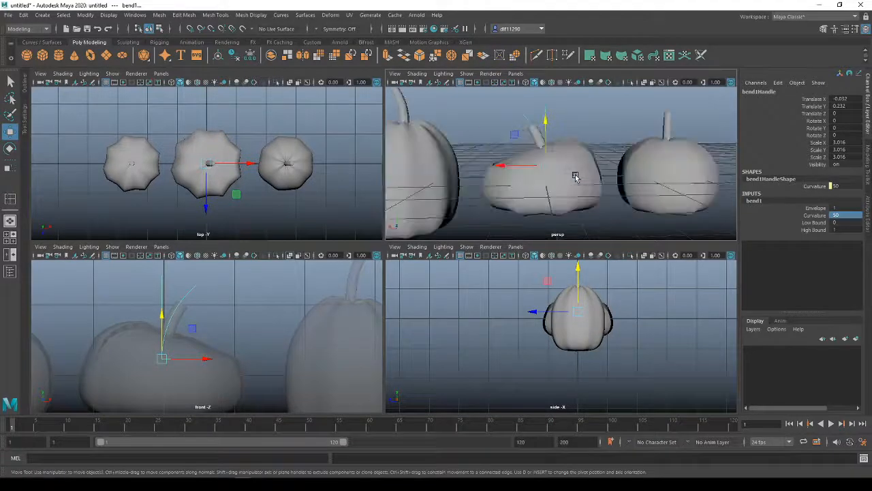
left_click_drag(163, 314, 161, 287)
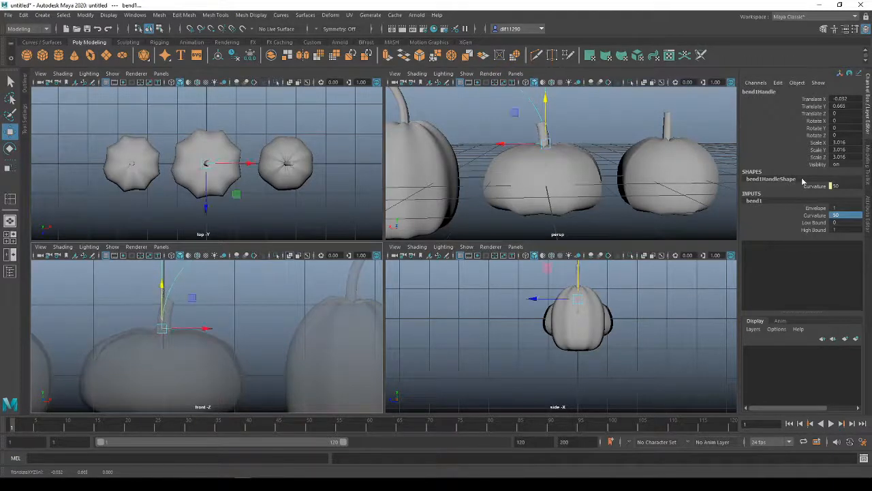
Set the curvature of the middle pumpkin's Bend deformer to 90.
left_click(844, 208)
left_click(844, 214)
type("3")
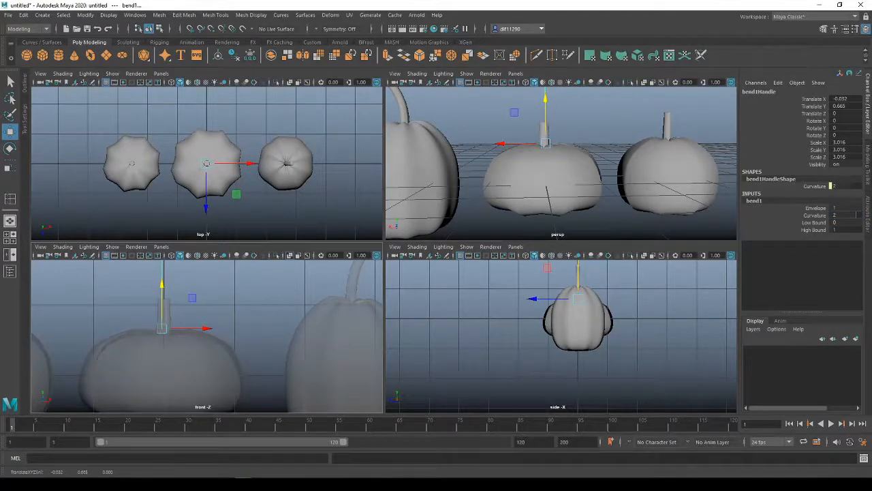
double_click(846, 214)
type("30")
key("Return")
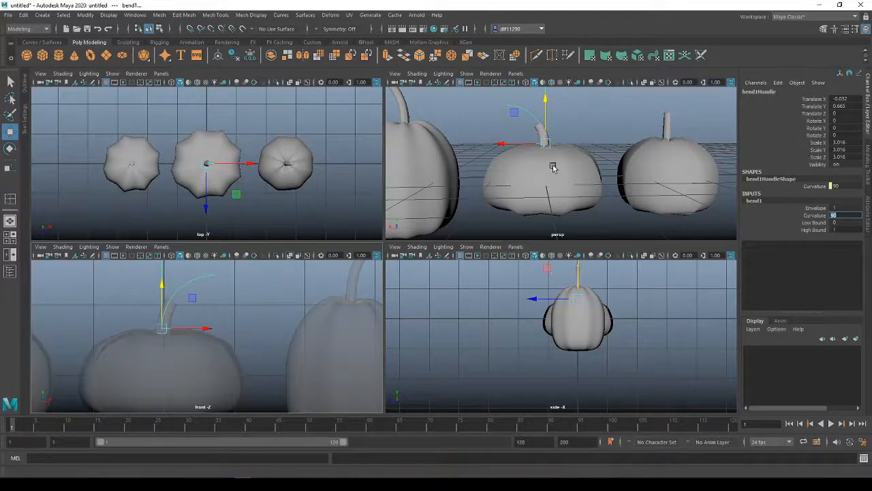
scroll(523, 191, "down", 5)
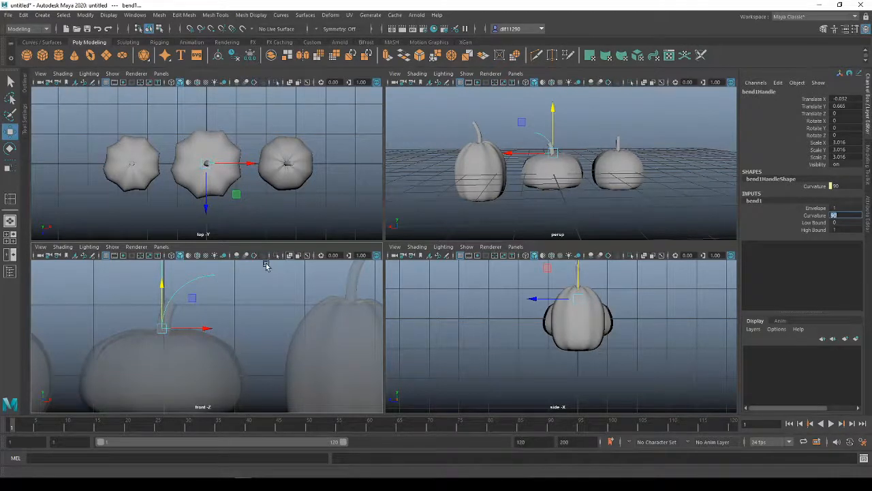
Duplicate the middle pumpkin with its bent stem.
left_click(254, 304)
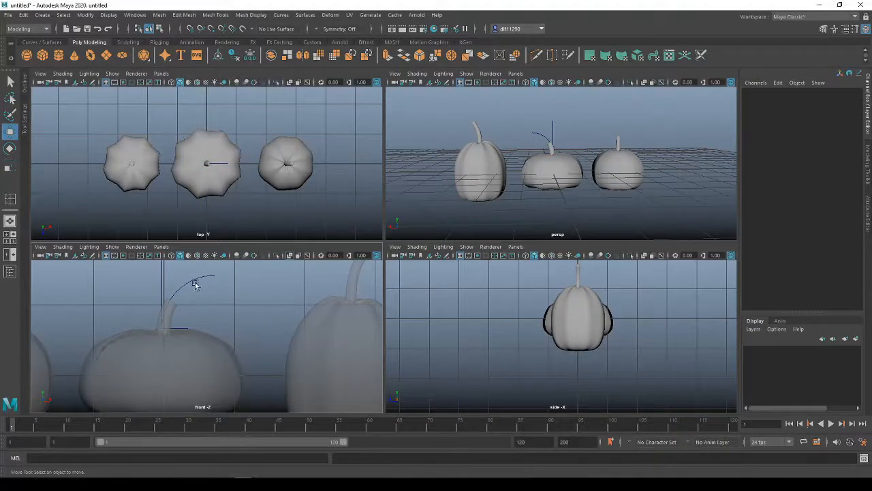
left_click(197, 351)
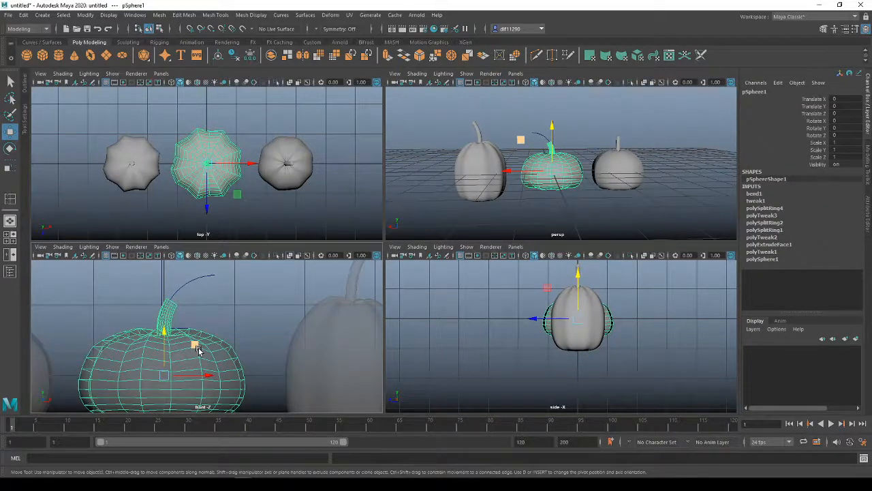
key("ctrl+d")
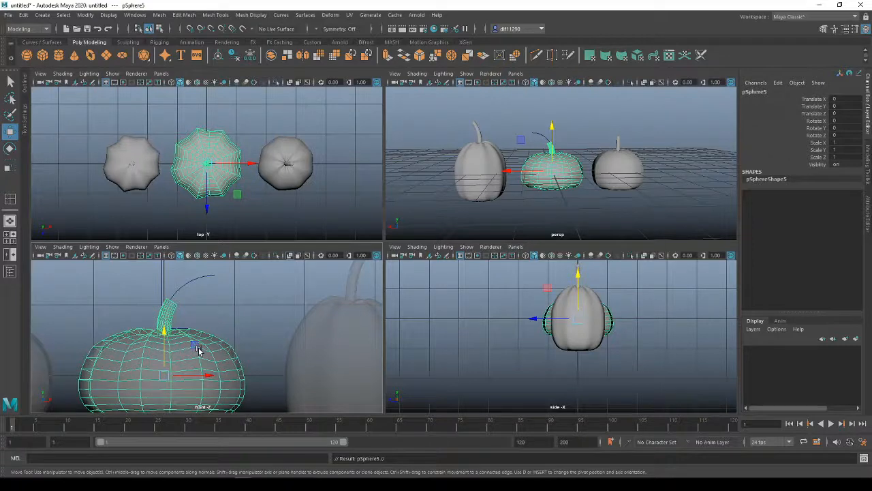
Delete the middle pumpkin's bend handle and the original straight-stemmed pumpkin, keeping the bent duplicate.
left_click(216, 276)
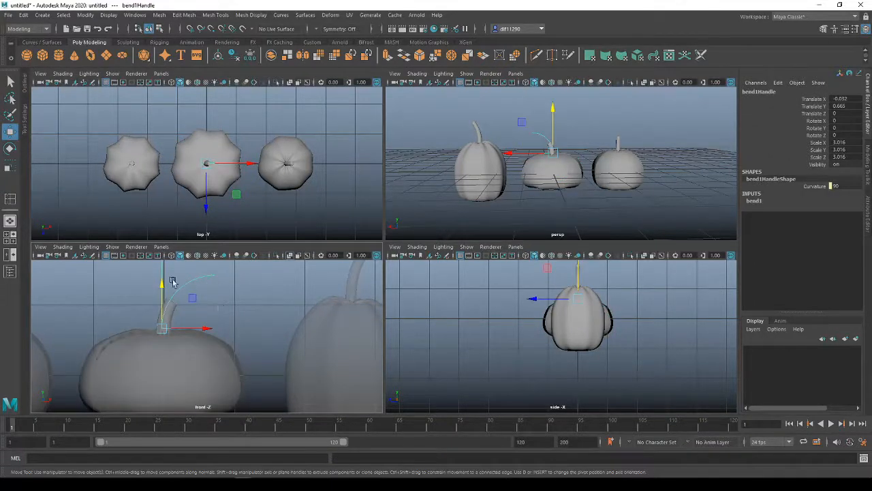
left_click(172, 282)
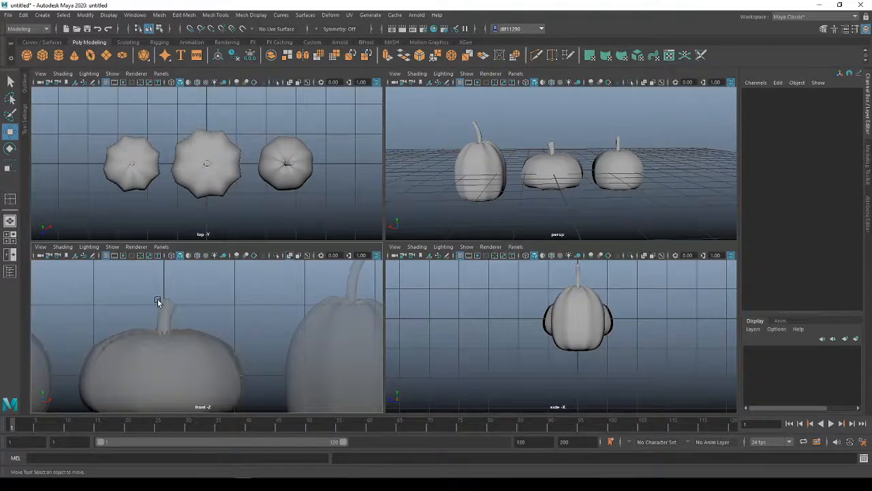
left_click(157, 300)
left_click(157, 300)
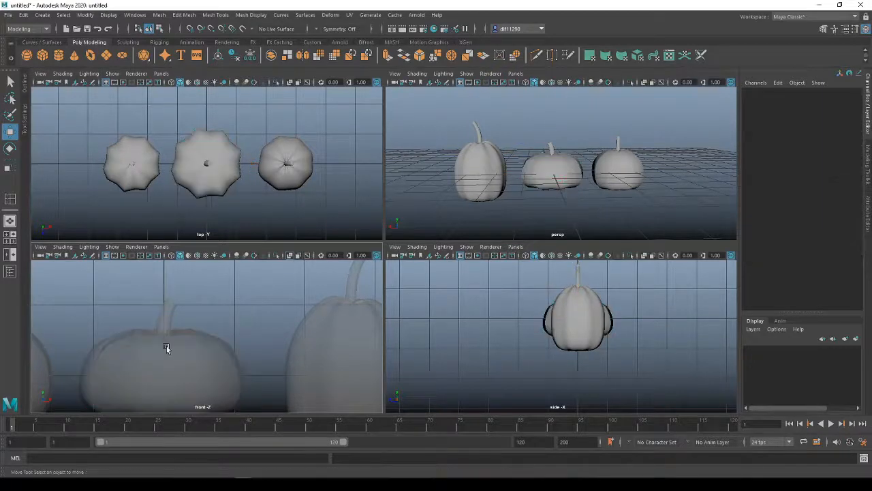
Delete the construction history of the duplicated middle pumpkin and deselect it.
left_click(219, 350)
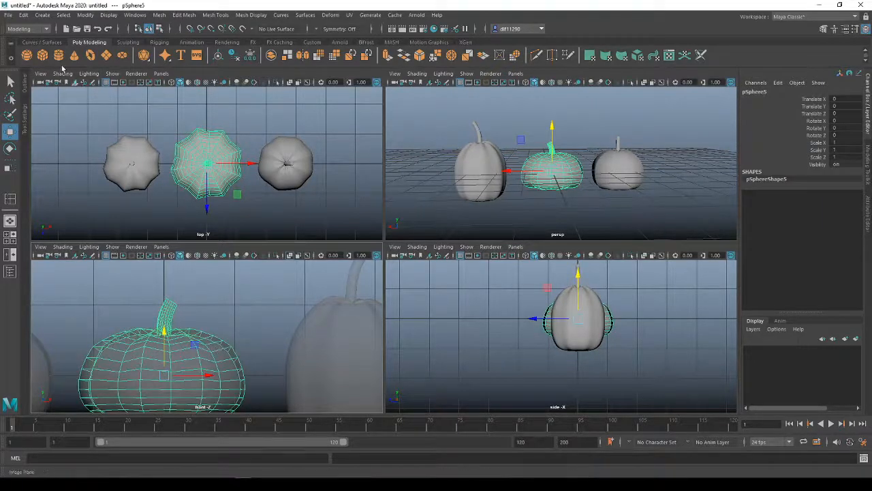
left_click(8, 15)
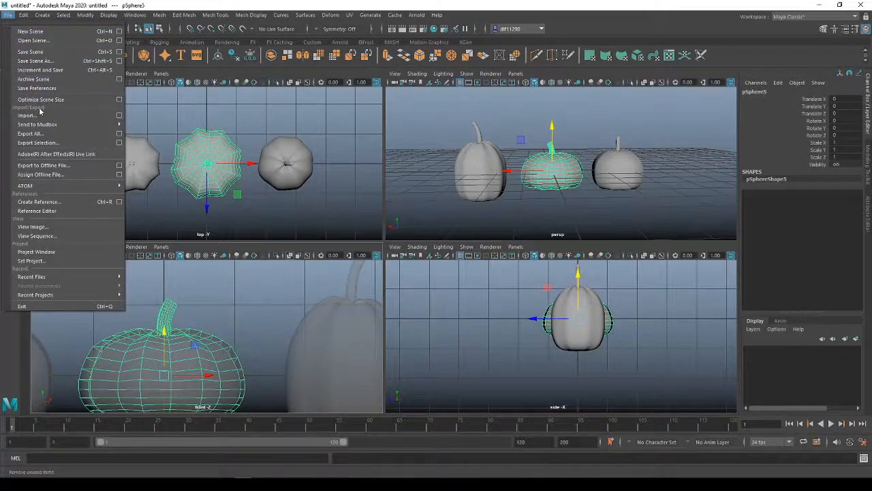
mouse_move(23, 14)
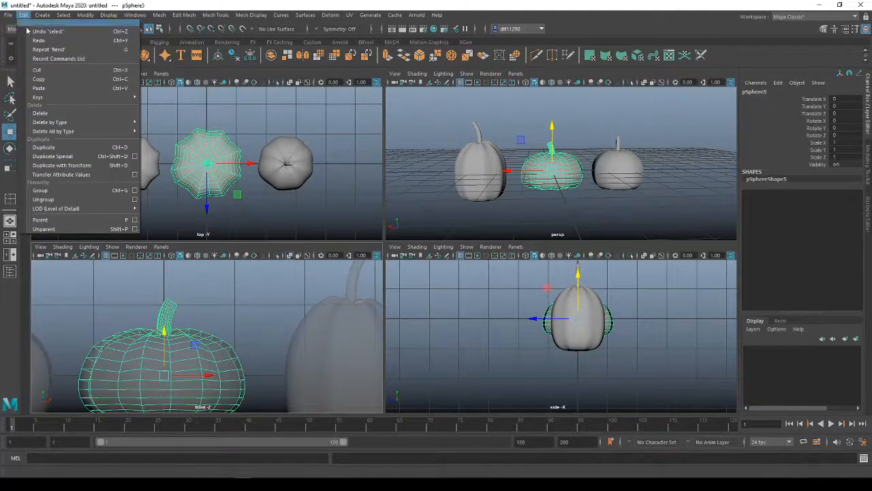
mouse_move(88, 127)
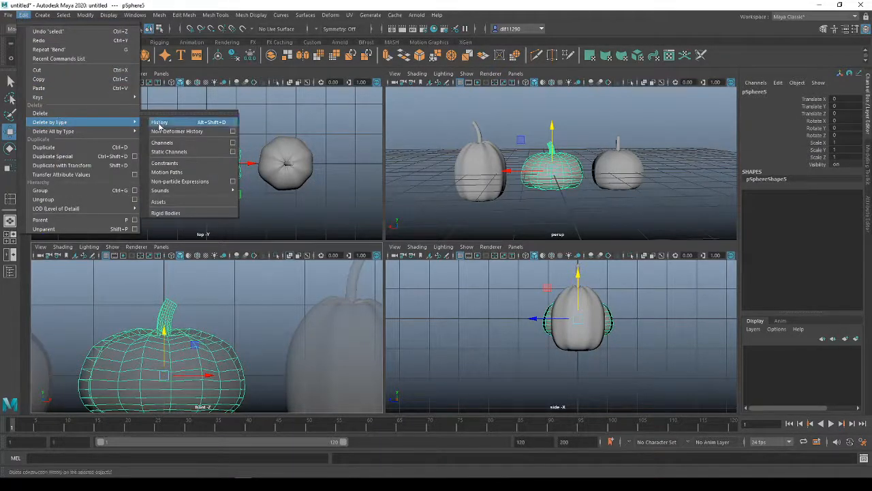
left_click(160, 123)
left_click(243, 326)
scroll(245, 320, "down", 5)
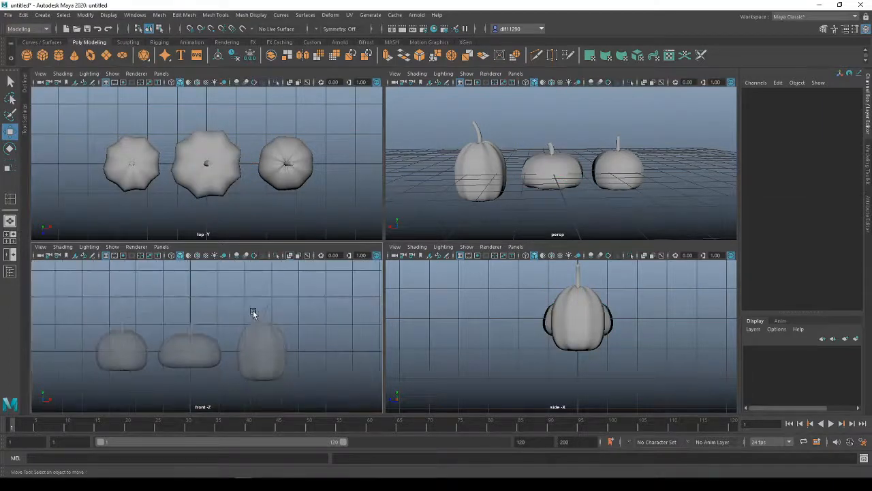
Apply a nonlinear Bend deformer to the small round pumpkin with the straight stem.
left_click(122, 350)
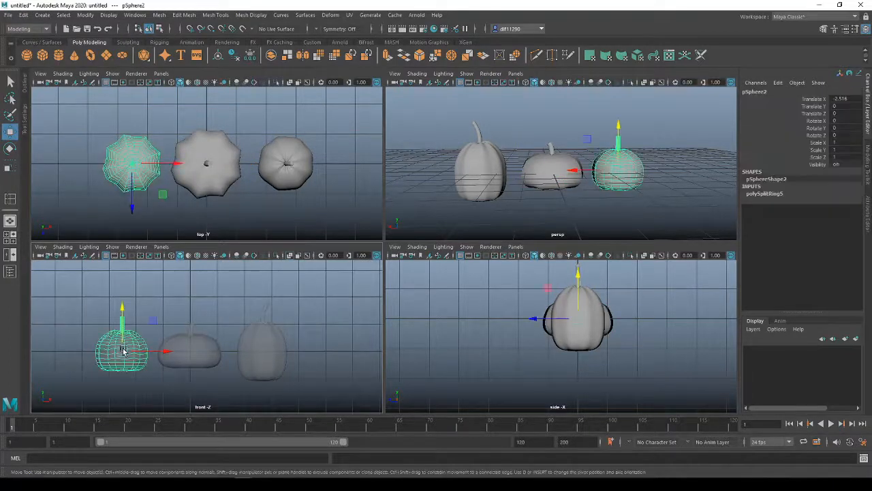
middle_click_drag(106, 365, 209, 350, "alt")
scroll(168, 323, "up", 5)
scroll(168, 324, "down", 1)
scroll(208, 351, "down", 1)
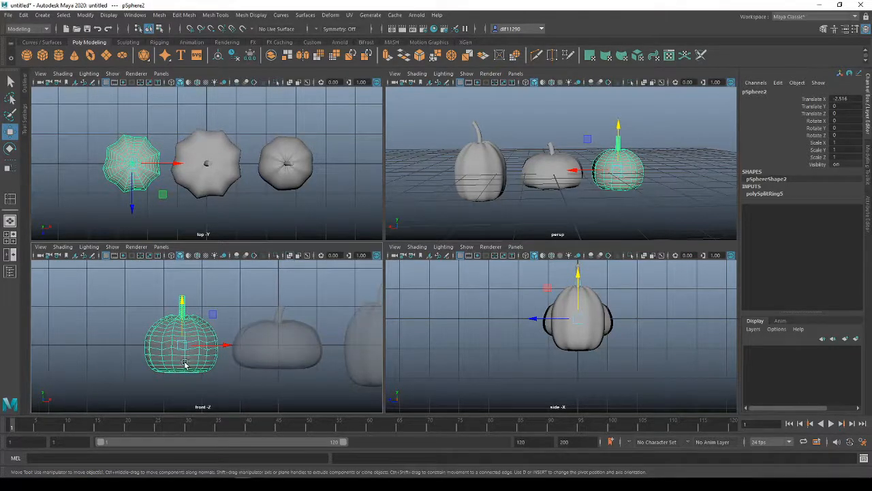
left_click(332, 15)
mouse_move(376, 160)
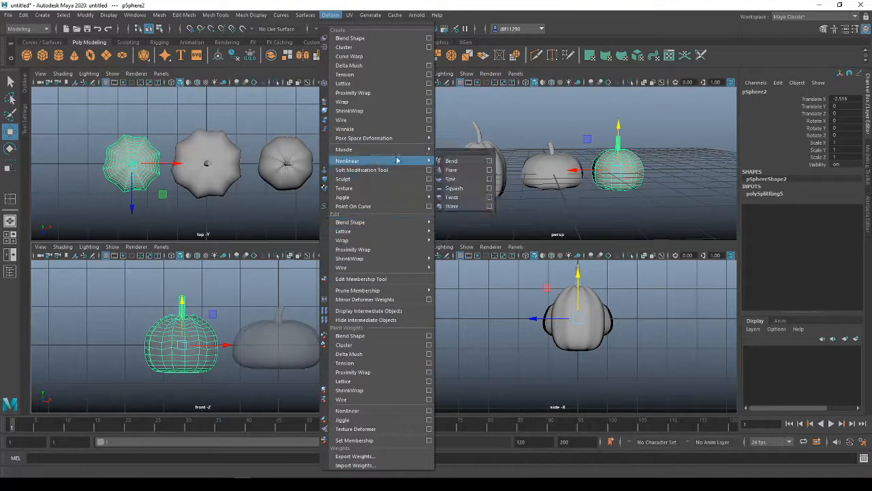
left_click(453, 162)
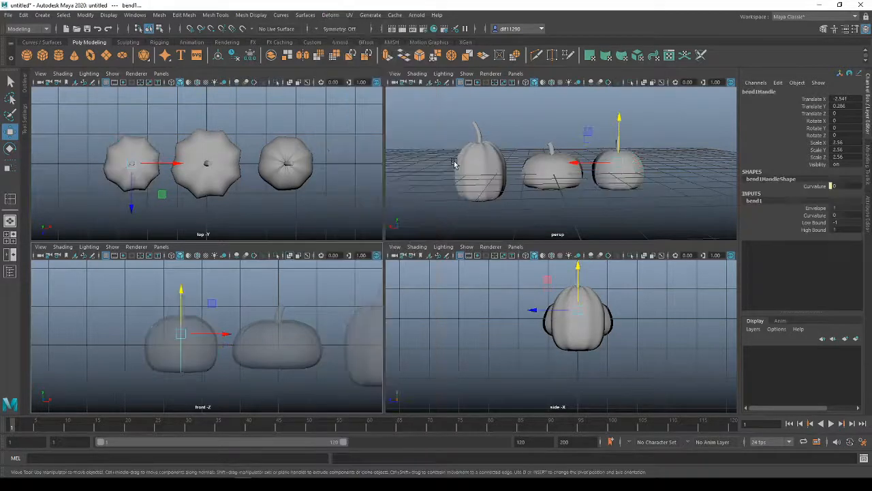
Set the round pumpkin's Bend deformer to a low bound of 0 and a high bound of 1.5.
scroll(161, 322, "up", 5)
middle_click_drag(183, 303, 197, 333, "alt")
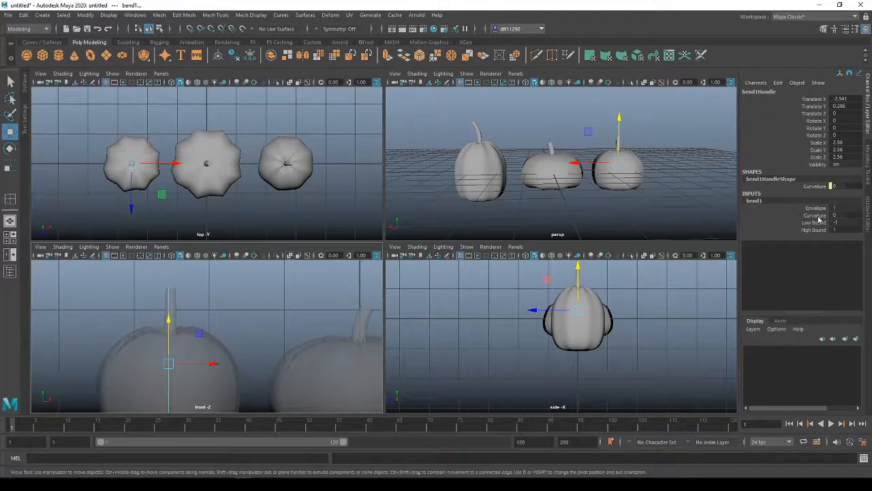
double_click(841, 223)
type("0")
key("Tab")
scroll(267, 294, "down", 3)
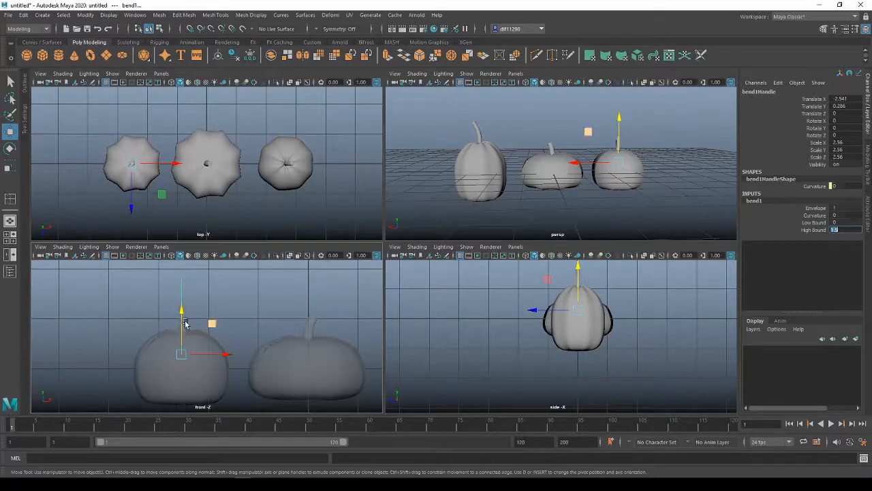
Set the round pumpkin's bend curvature to 80 and raise the deformer handle to the stem's base, at Translate Y 0.818.
double_click(851, 216)
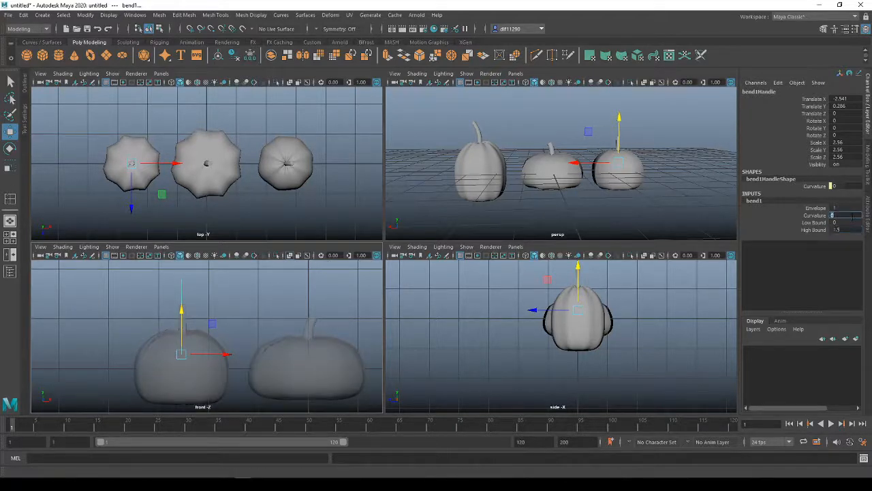
type("80")
key("Return")
scroll(172, 328, "up", 3)
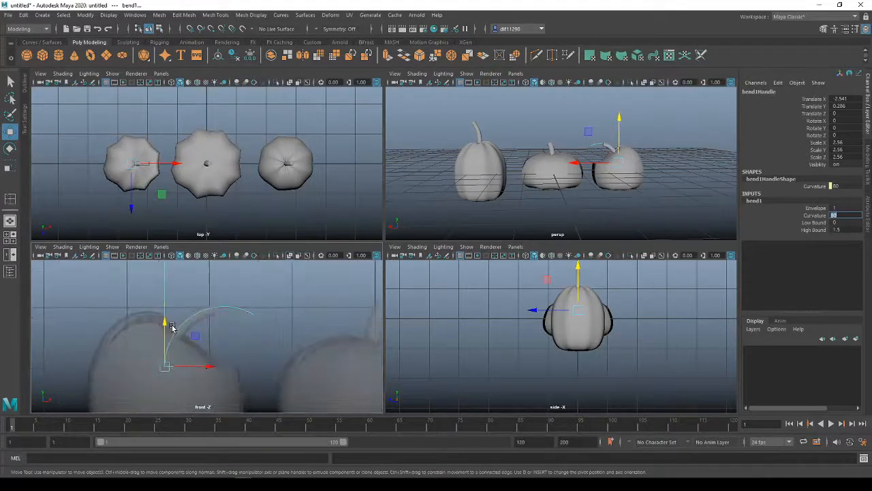
left_click_drag(167, 329, 179, 286)
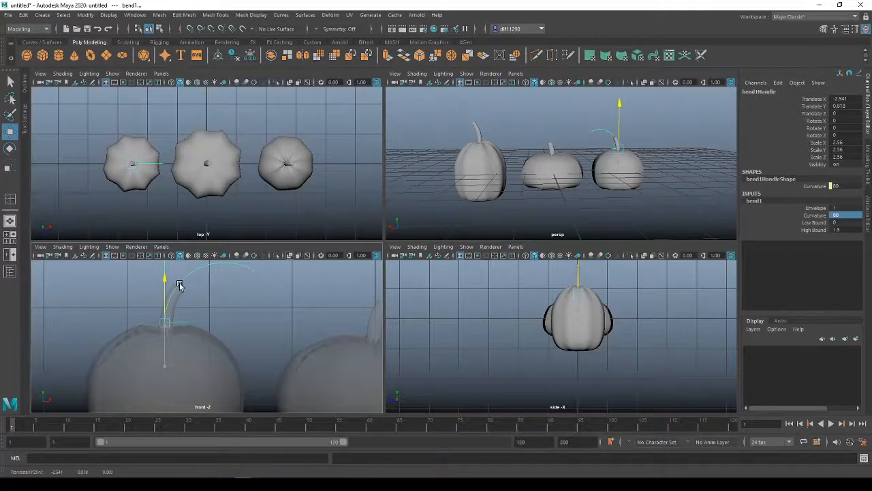
scroll(179, 289, "down", 3)
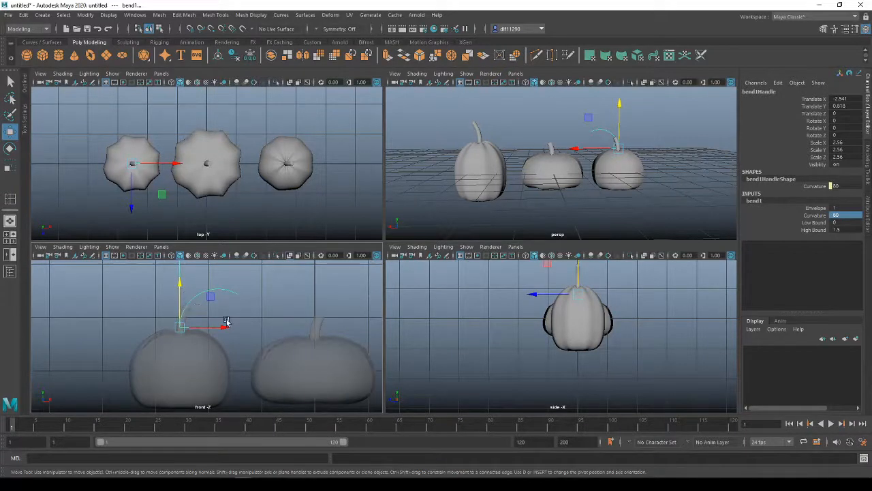
Reverse the round pumpkin's stem bend by setting the curvature to -80.
double_click(843, 217)
type("-80")
key("Return")
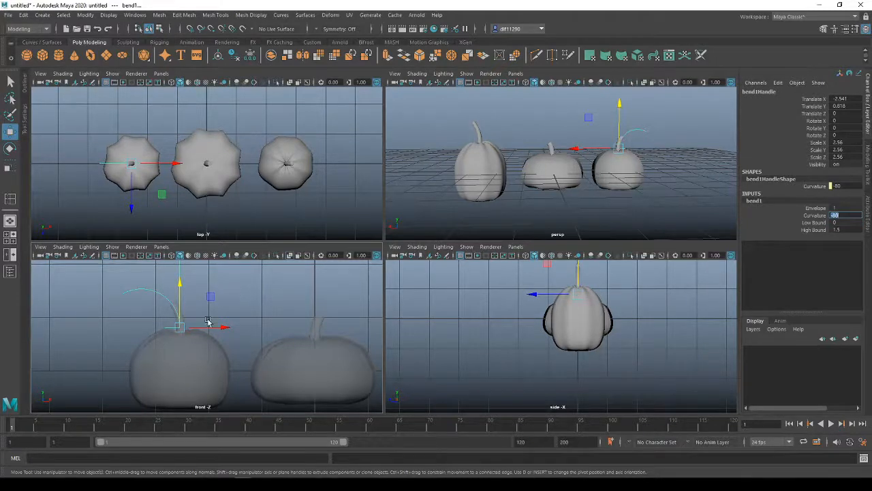
scroll(208, 321, "down", 2)
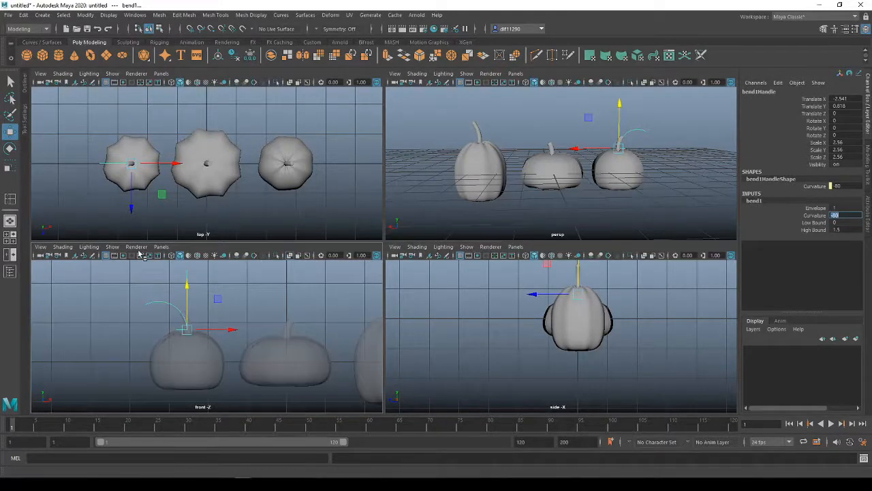
Duplicate the small round pumpkin with its bent stem.
left_click(243, 294)
scroll(197, 361, "up", 2)
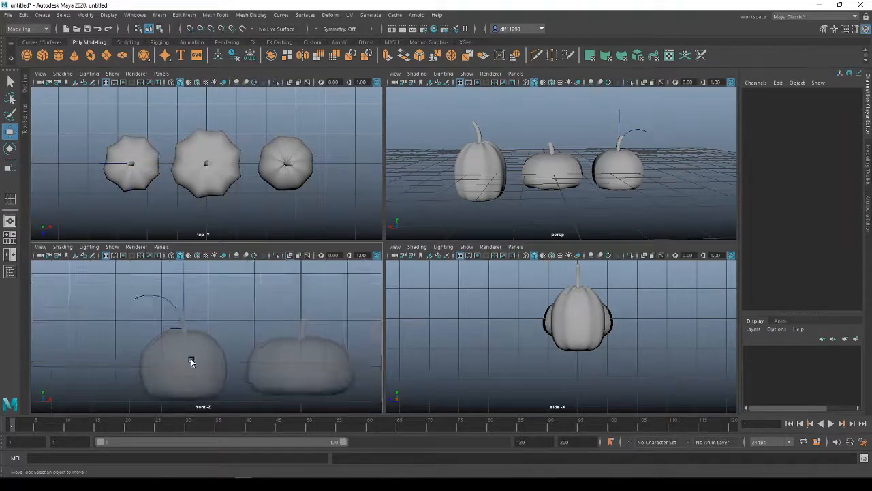
left_click(209, 355)
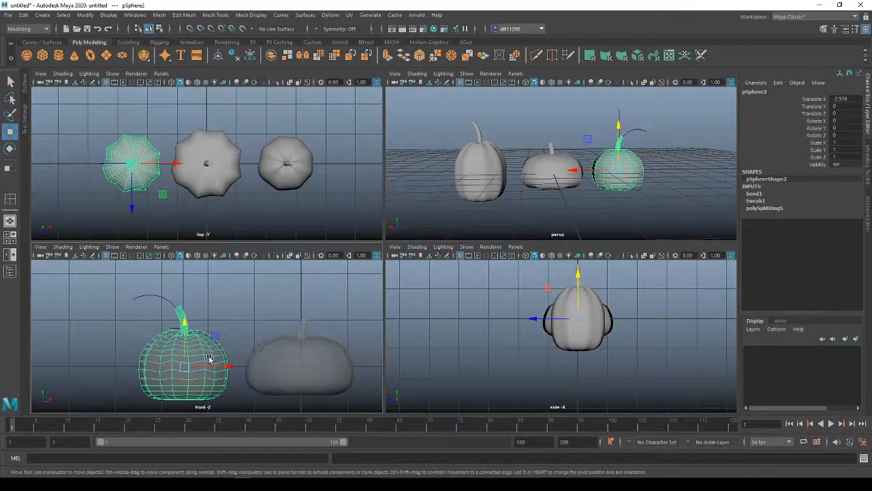
key("ctrl+d")
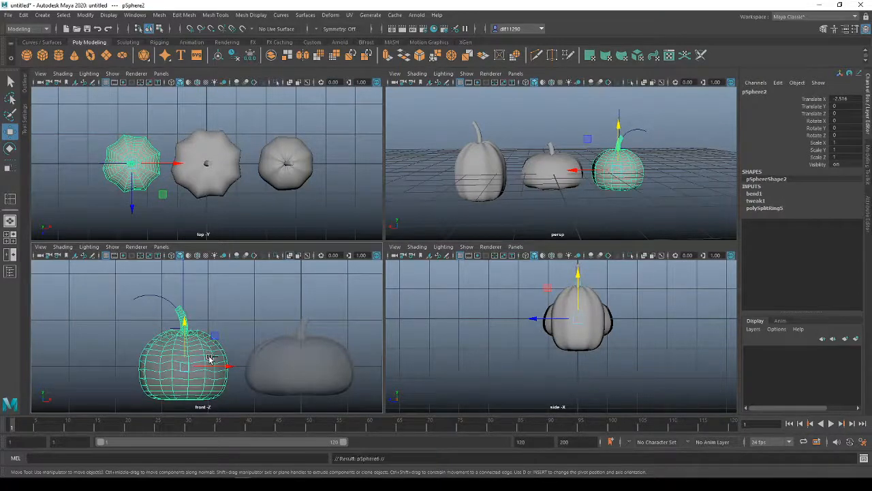
Delete the round pumpkin's bend handle.
left_click(149, 297)
key("Delete")
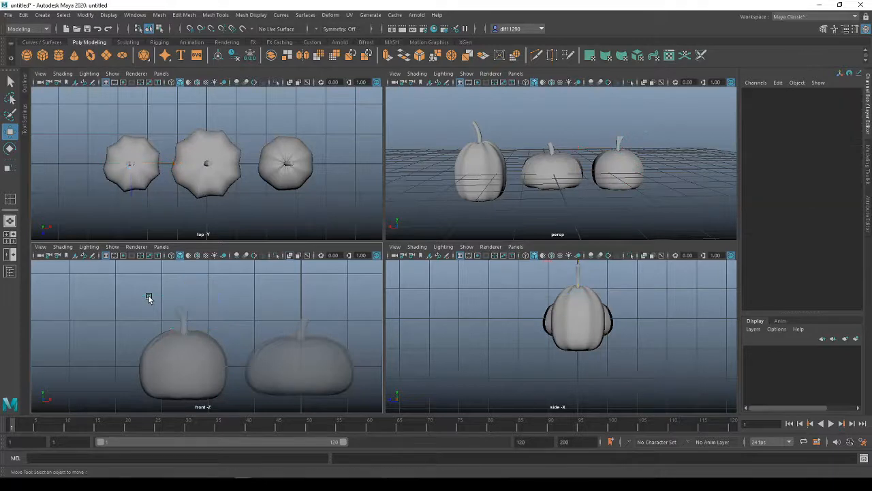
scroll(185, 316, "up", 4)
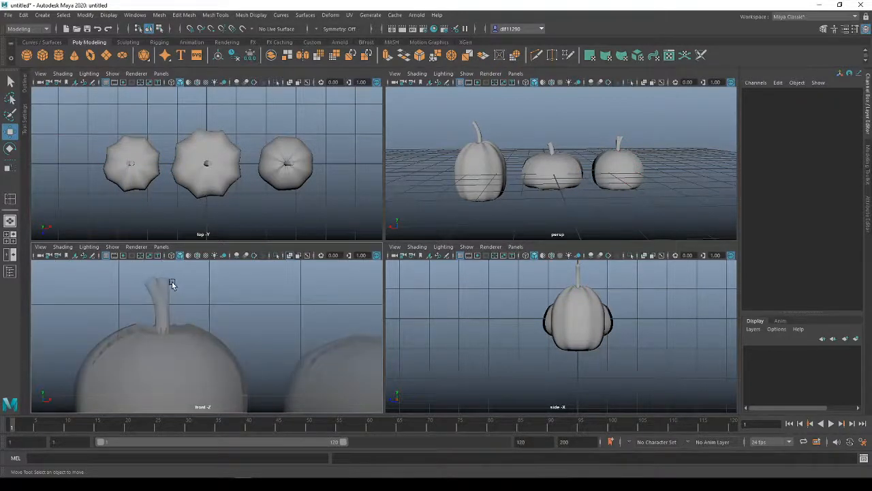
Delete the straight-stemmed original of the round pumpkin and clear the construction history of its bent duplicate.
left_click(168, 280)
key("Delete")
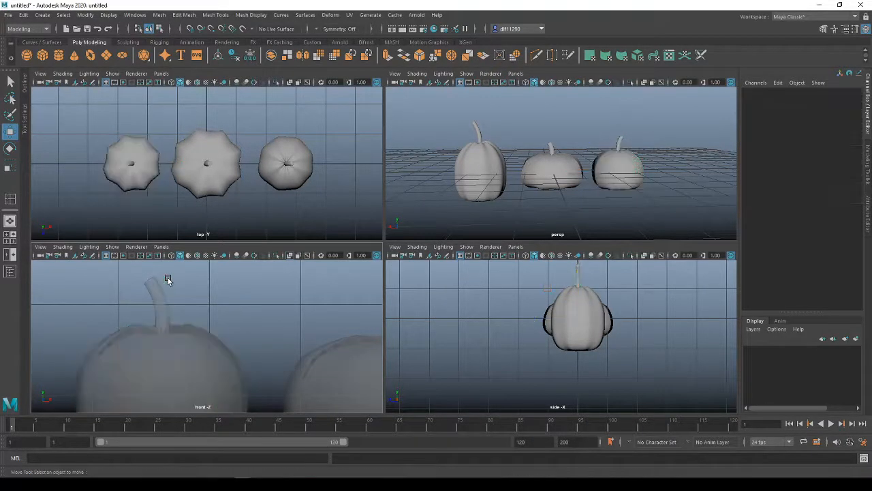
scroll(175, 306, "down", 4)
left_click(183, 347)
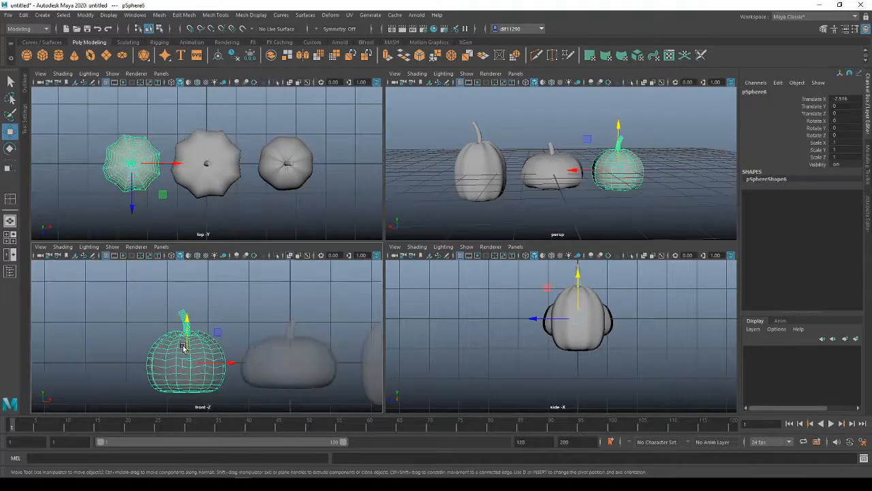
left_click(26, 15)
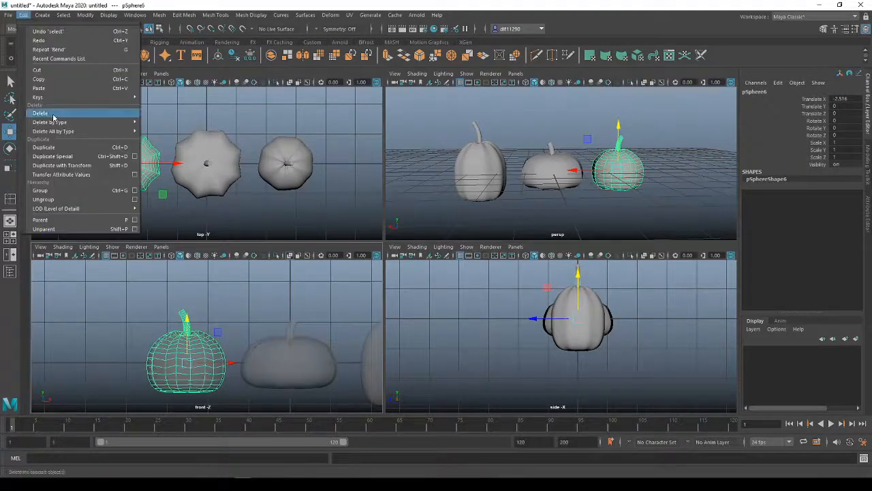
mouse_move(58, 123)
left_click(169, 122)
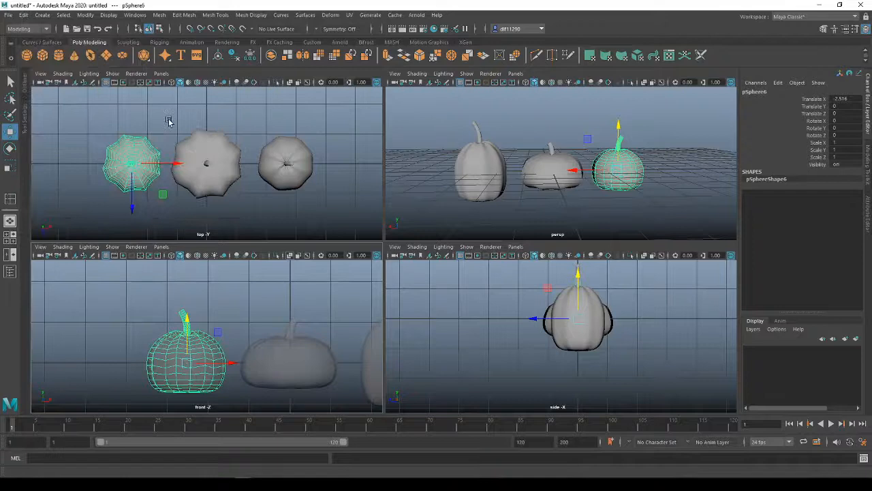
left_click(226, 313)
Turn off X-Ray shading in the front view so the three pumpkins display solid.
scroll(226, 313, "down", 5)
middle_click_drag(341, 330, 311, 331, "alt")
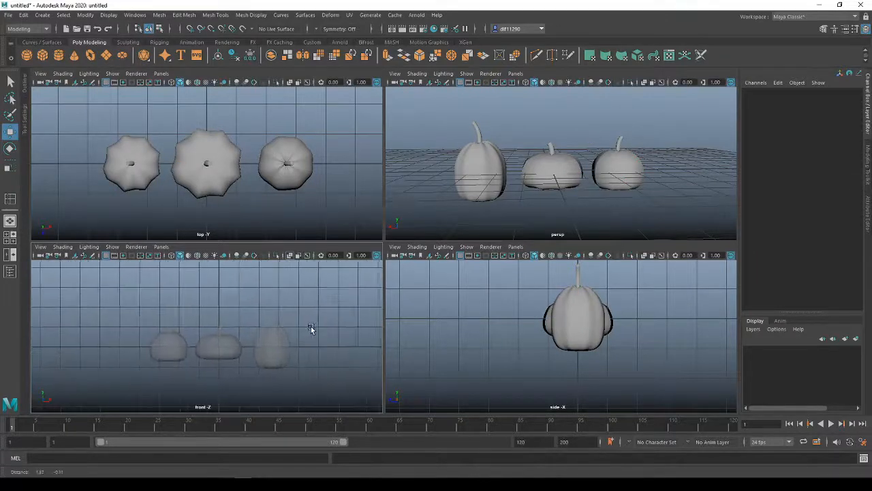
right_click_drag(598, 193, 651, 180, "alt")
mouse_move(651, 180)
left_mouse_down("alt")
mouse_move(570, 216)
mouse_move(660, 170)
mouse_move(646, 188)
left_mouse_up("alt")
right_click_drag(646, 188, 606, 175, "alt")
left_click_drag(605, 175, 582, 191, "alt")
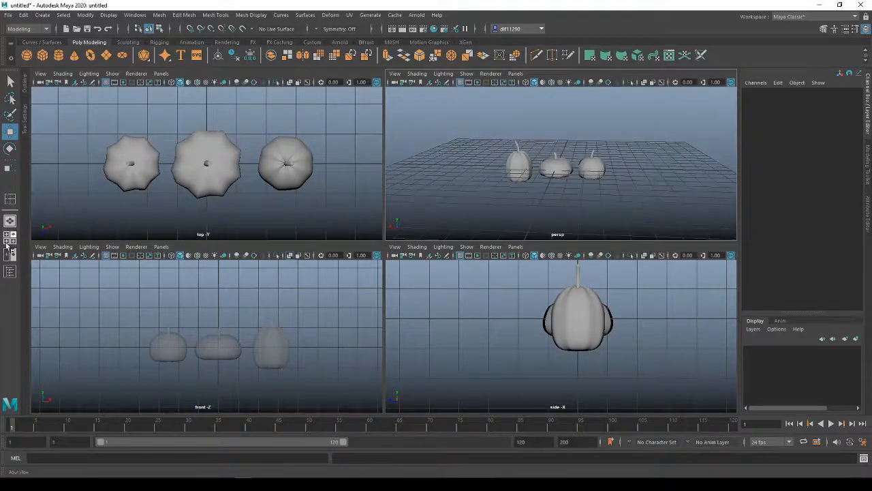
left_click(62, 246)
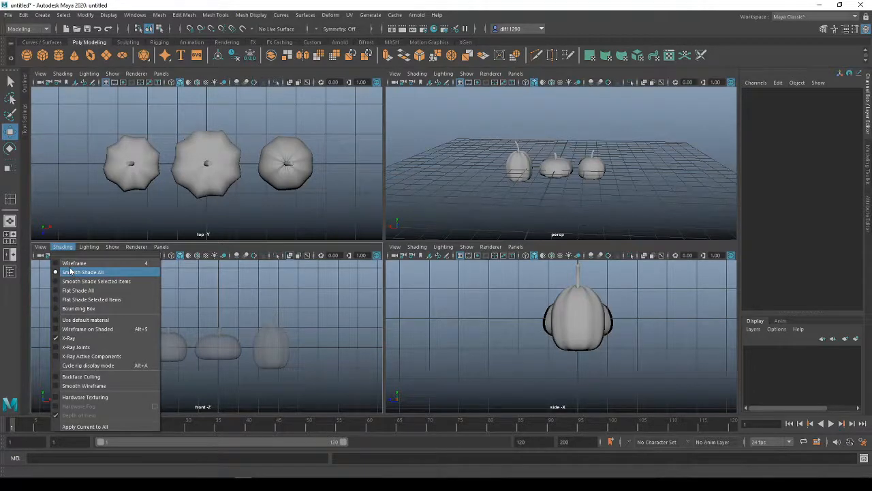
left_click(59, 338)
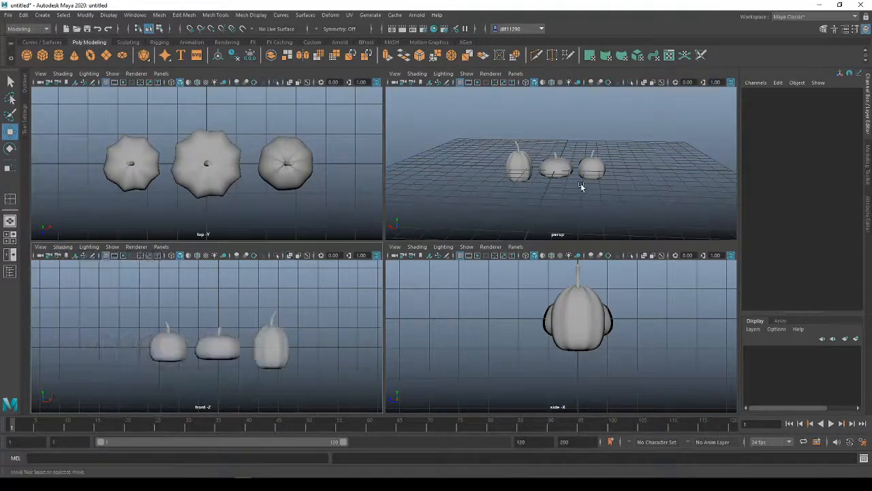
Switch to the browser and examine pumpkin reference photos for stem and vine shapes, enlarging the SNAP-Ed and The Spruce images.
left_click_drag(580, 183, 570, 204, "alt")
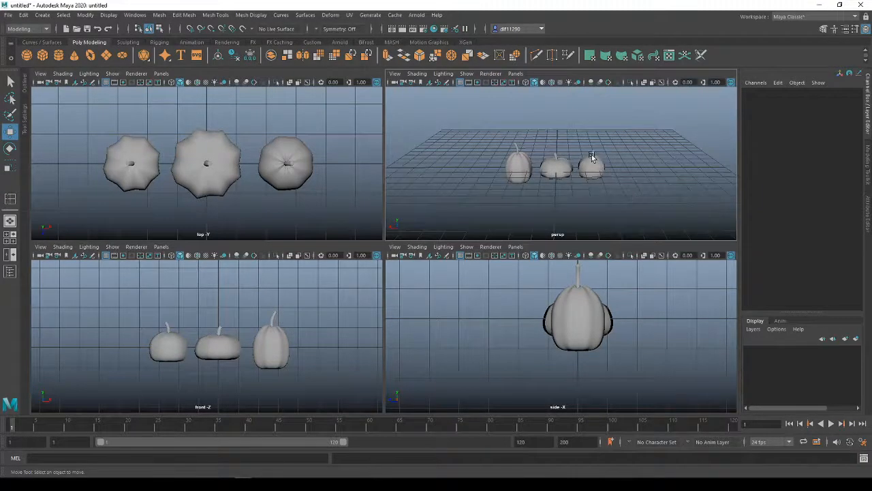
left_click_drag(0, 64, 460, 53)
scroll(329, 261, "down", 3)
scroll(330, 260, "down", 2)
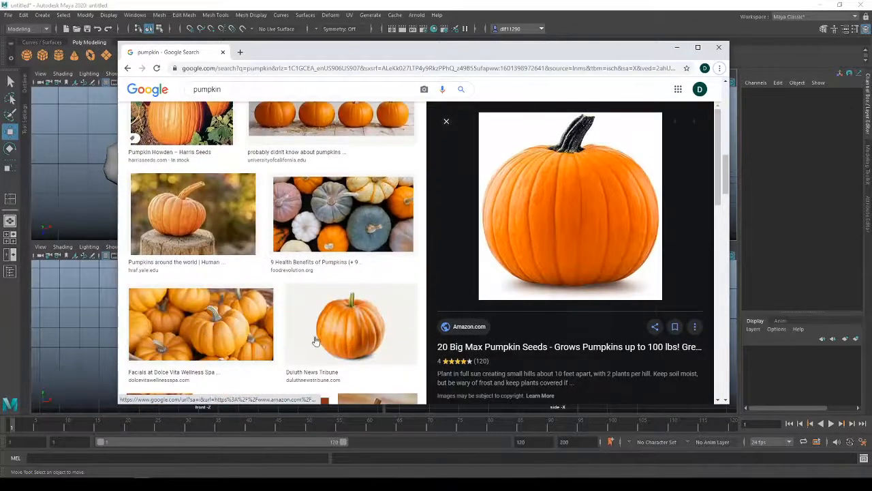
scroll(302, 306, "down", 2)
scroll(298, 309, "down", 3)
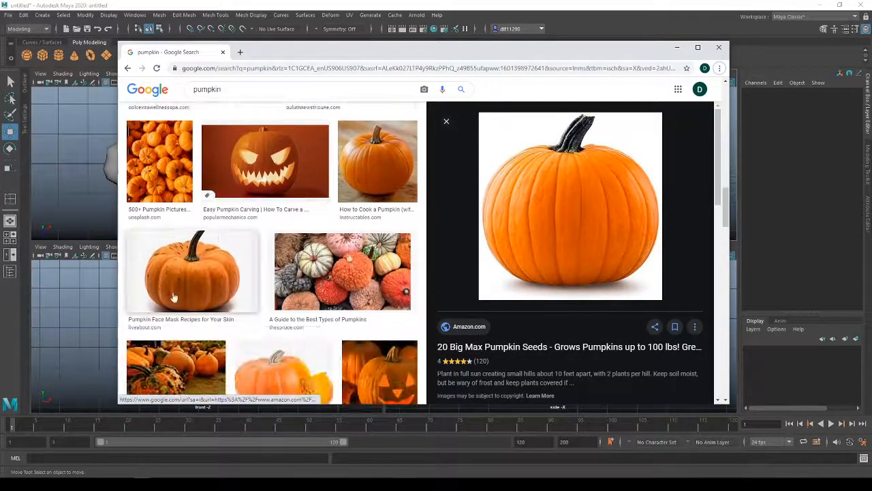
scroll(335, 320, "down", 3)
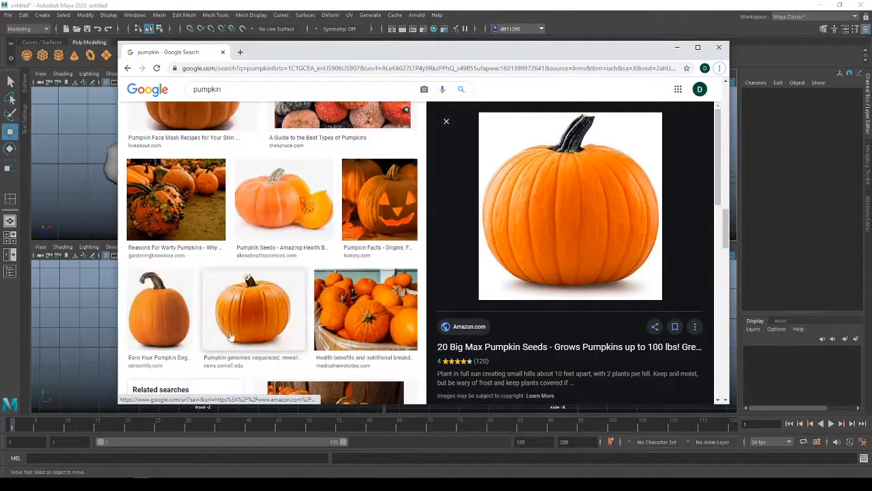
scroll(201, 281, "down", 3)
scroll(199, 275, "up", 2)
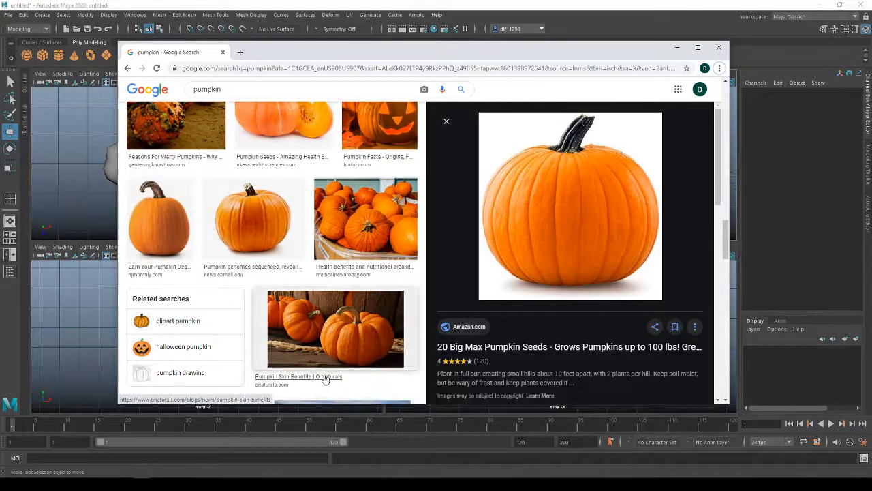
scroll(327, 347, "down", 2)
scroll(329, 323, "down", 2)
scroll(303, 313, "down", 4)
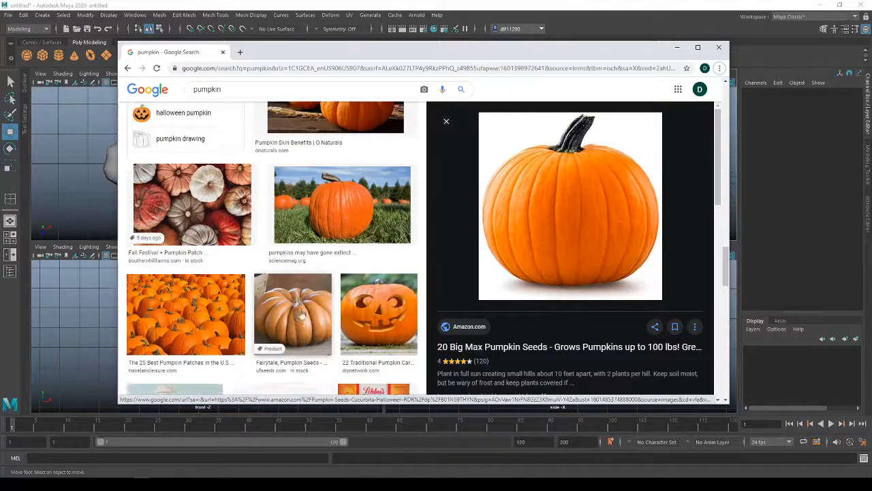
scroll(303, 313, "down", 2)
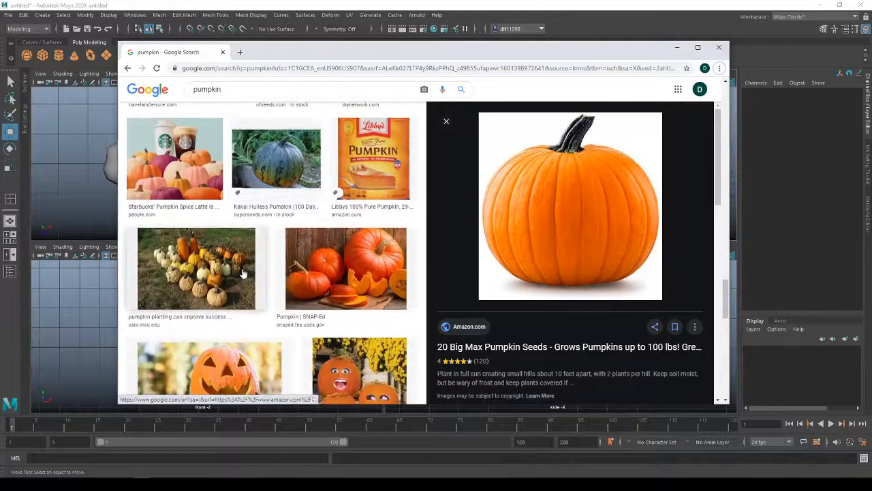
left_click(298, 273)
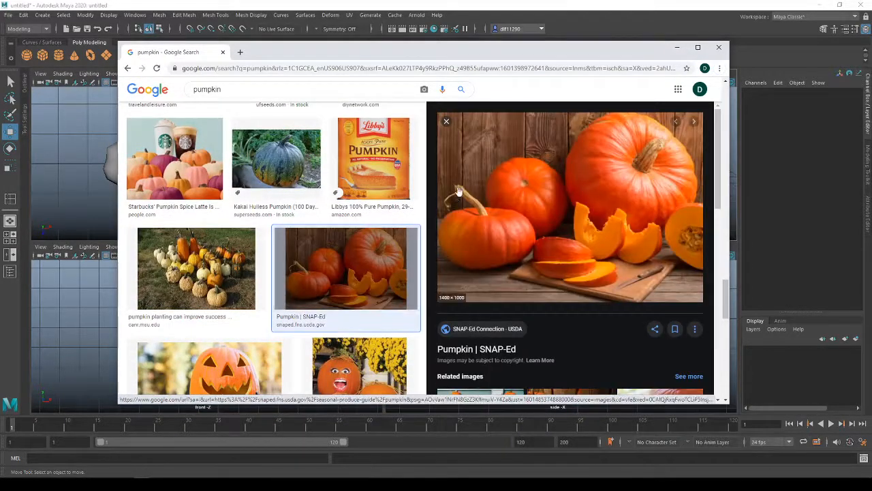
scroll(198, 300, "down", 4)
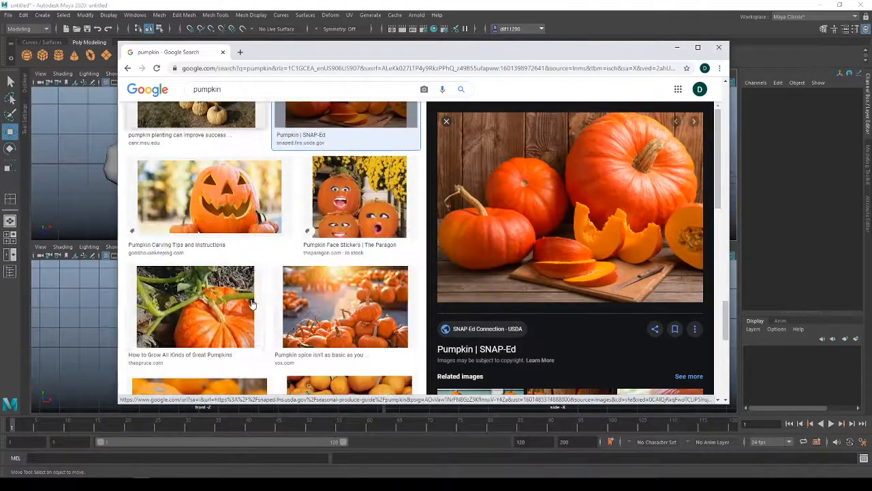
left_click(195, 317)
scroll(230, 388, "down", 4)
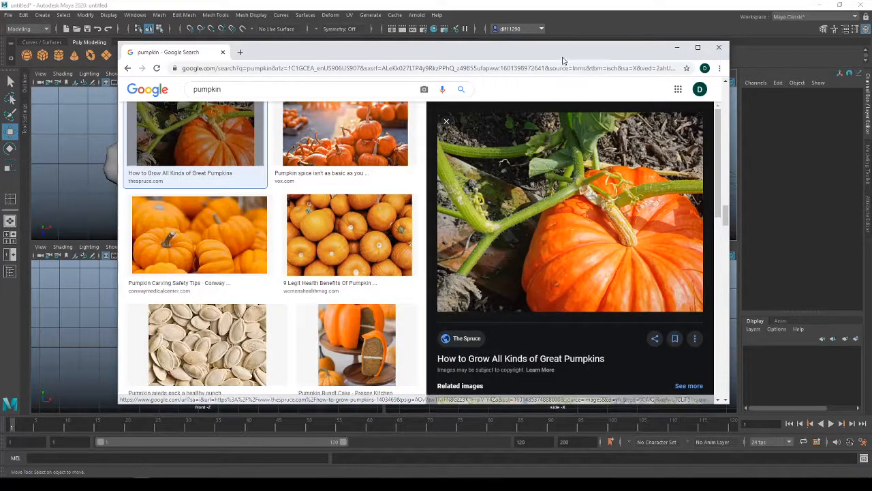
left_click(676, 47)
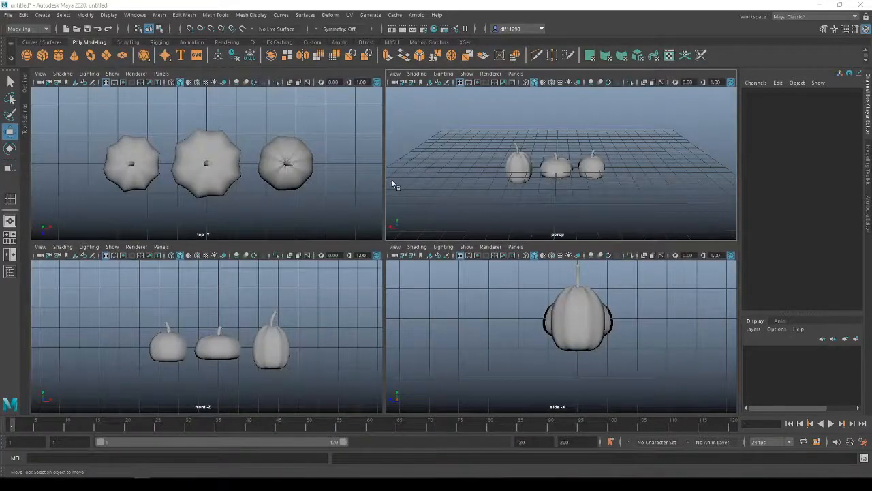
Spread the pumpkins apart along X, with the round one at about -5.85, the flat one at about -1.6 and the tall one in the opposite direction.
mouse_move(587, 171)
left_mouse_down("alt")
mouse_move(573, 170)
mouse_move(586, 225)
mouse_move(589, 158)
mouse_move(578, 168)
left_mouse_up("alt")
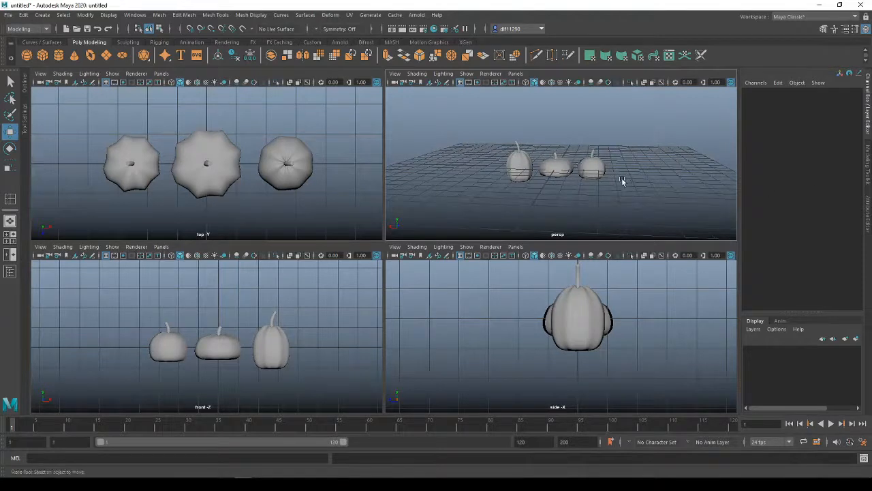
left_click(592, 169)
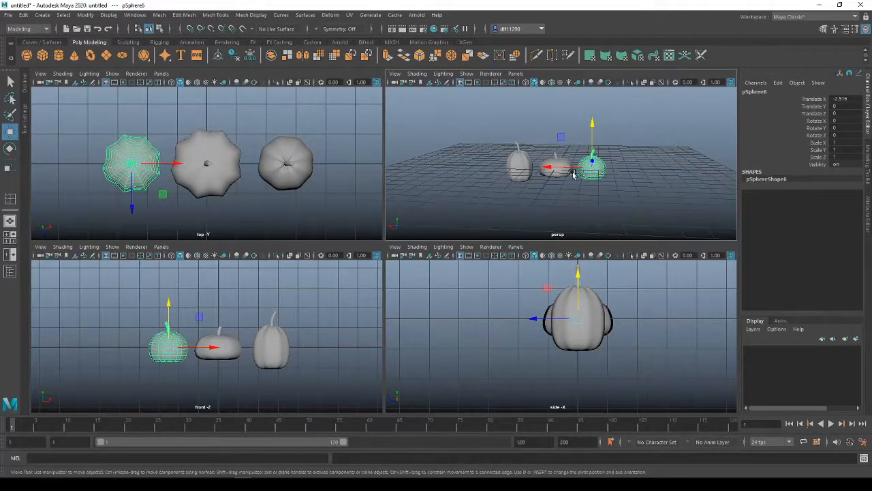
left_click_drag(573, 175, 604, 175)
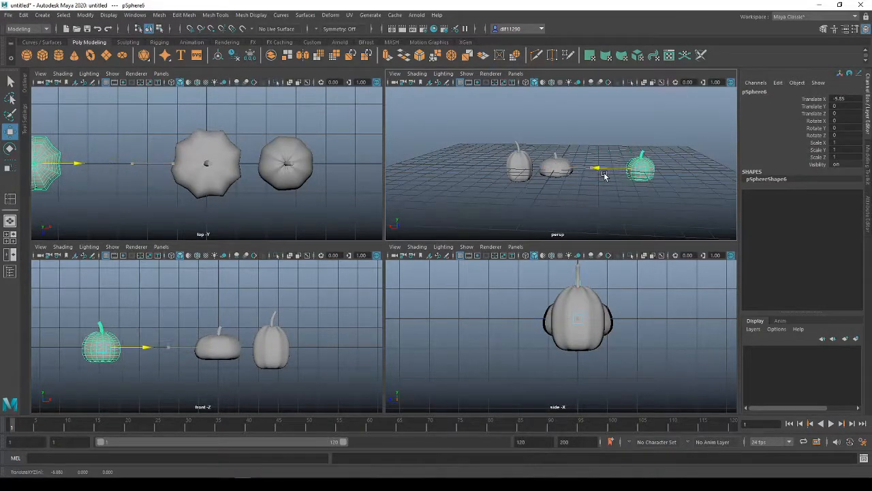
left_click(556, 167)
left_click_drag(541, 168, 563, 167)
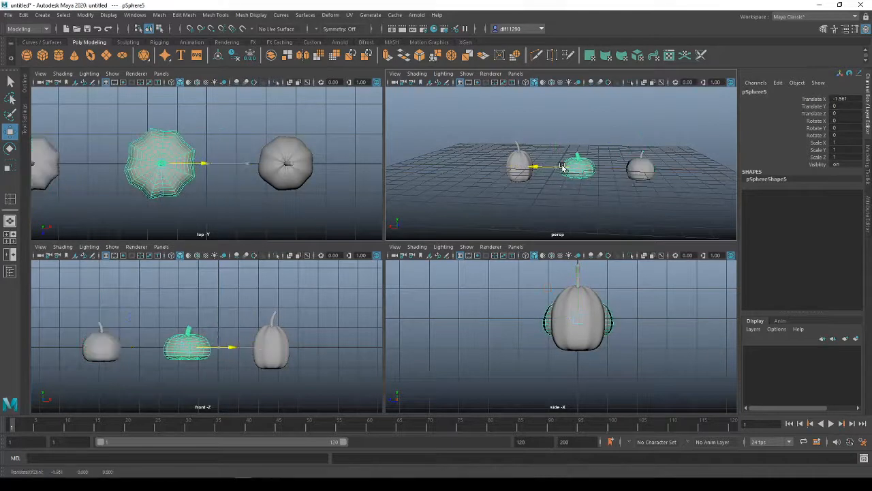
left_click(518, 171)
left_click_drag(492, 169, 461, 167)
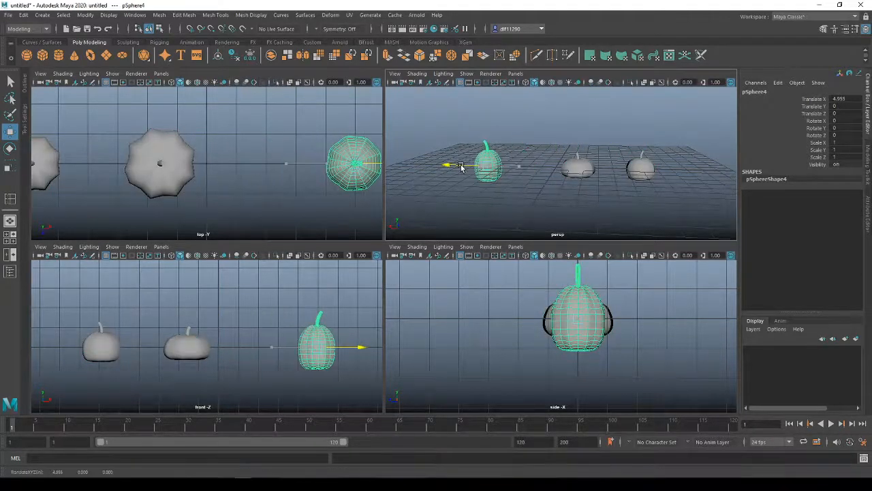
Widen the spacing by moving the round pumpkin farther out along X and the flat one to about -2.05.
left_click(641, 167)
left_click_drag(618, 171, 627, 174)
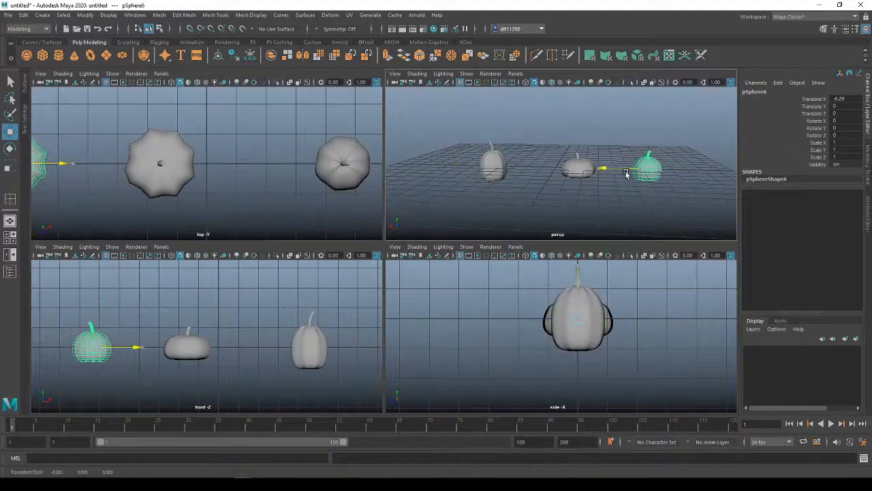
left_click(578, 167)
left_click_drag(559, 168, 567, 170)
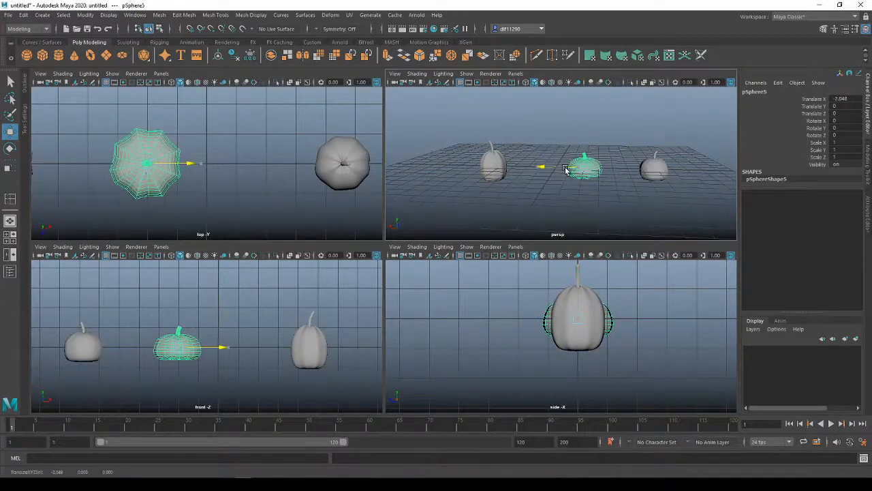
left_click(295, 302)
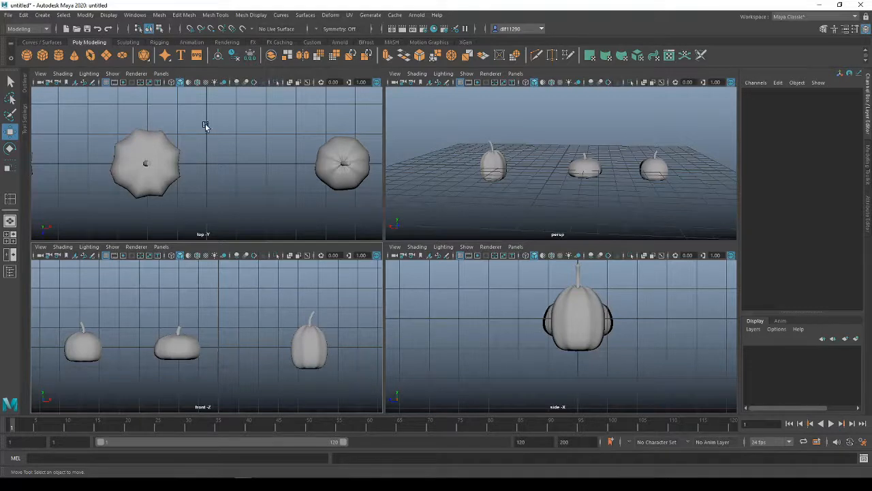
Try drawing a winding S-shaped curve with the EP Curve tool in the front view, between the flat and tall pumpkins.
left_click(41, 42)
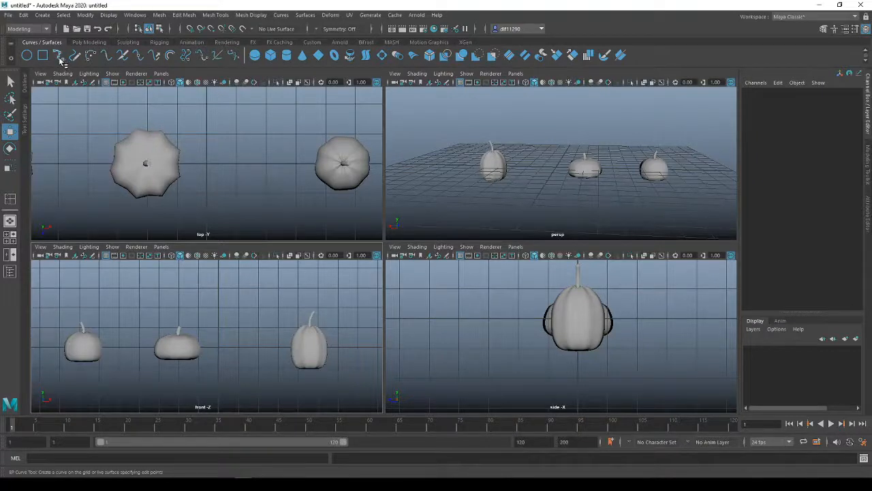
left_click(59, 59)
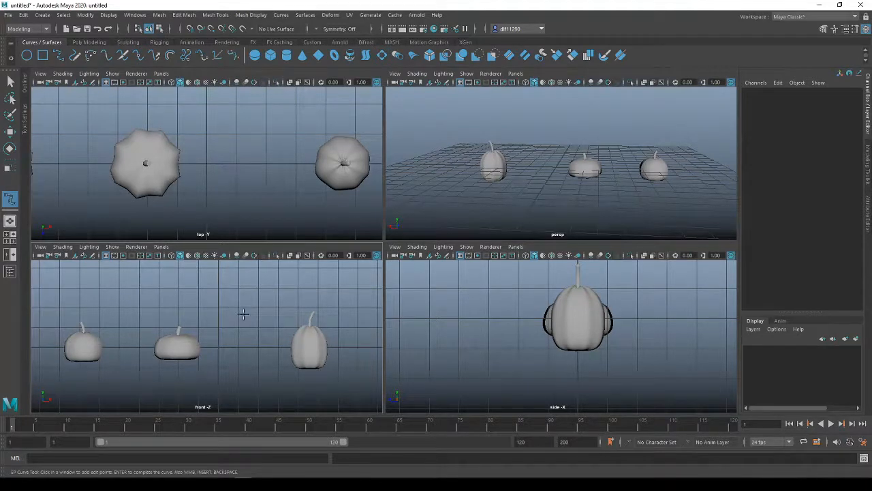
left_click(250, 312)
left_click(227, 306)
left_click(210, 286)
left_click(239, 278)
left_click(270, 282)
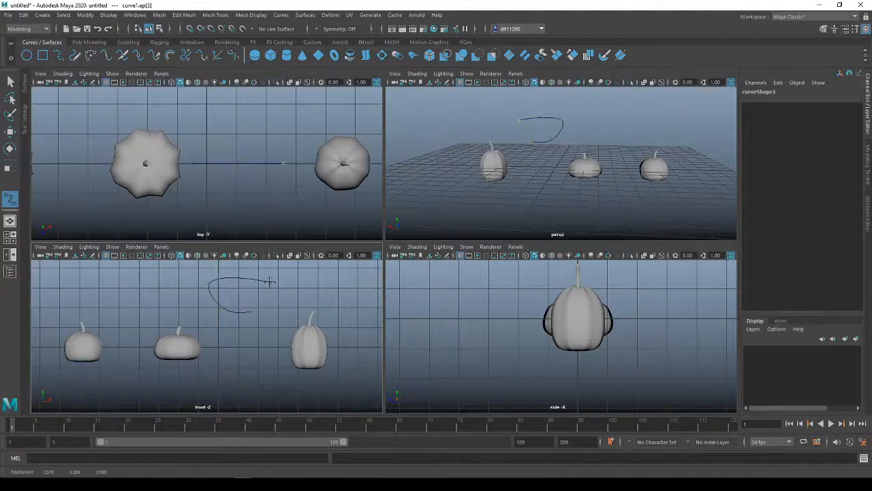
left_click(272, 308)
left_click(261, 329)
left_click(239, 349)
left_click(231, 368)
left_click(235, 386)
left_click(257, 394)
left_click(285, 390)
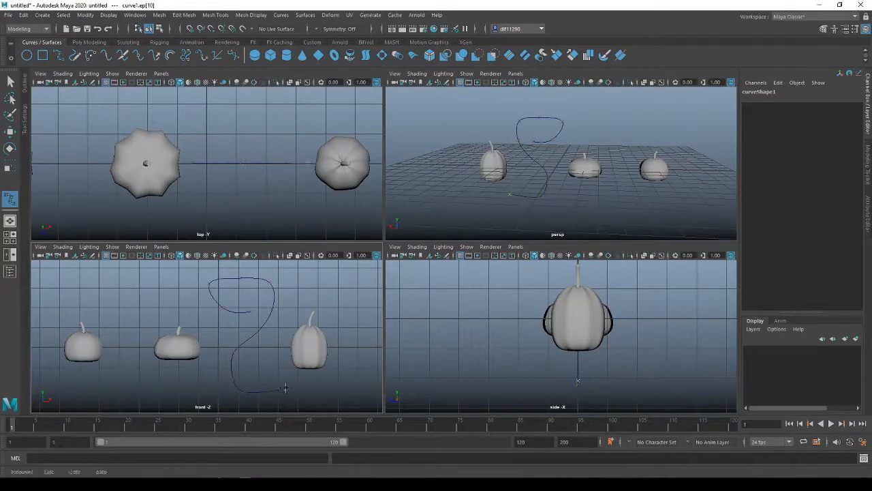
scroll(249, 310, "up", 1)
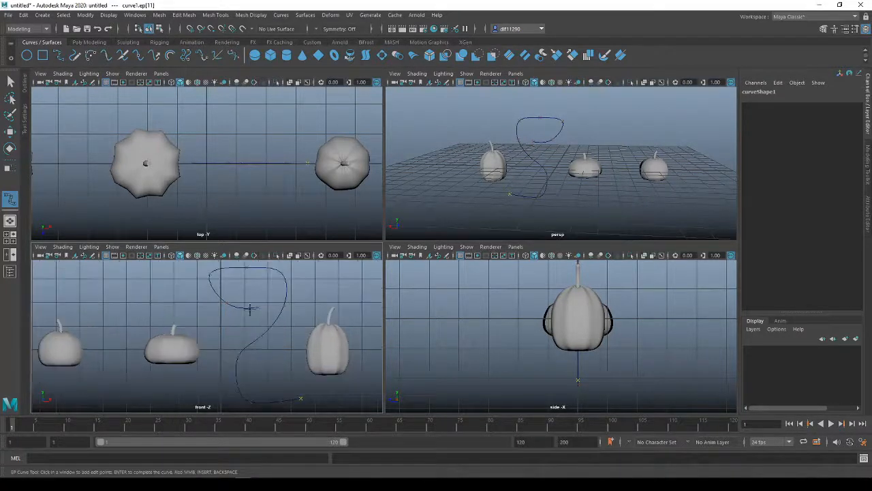
Remove all the placed points of the unfinished S-shaped curve.
scroll(200, 361, "down", 2)
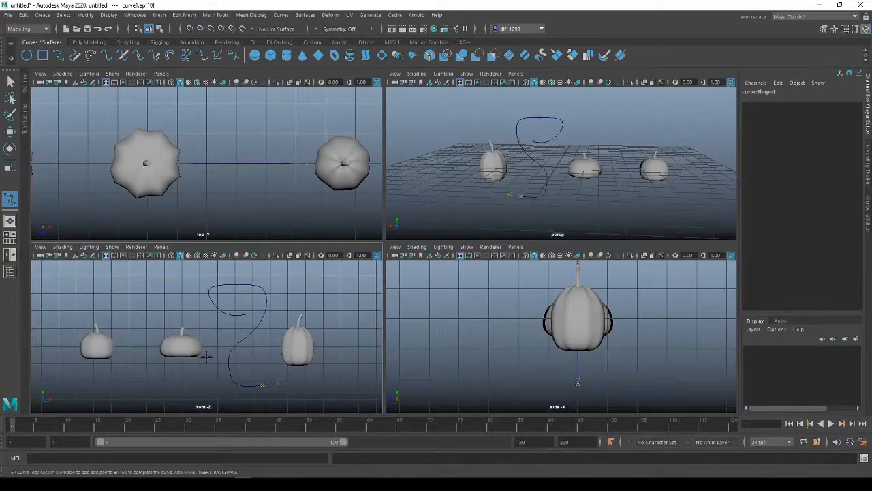
key("BackSpace")
key("BackSpace")
key("BackSpace")
key("BackSpace")
key("BackSpace")
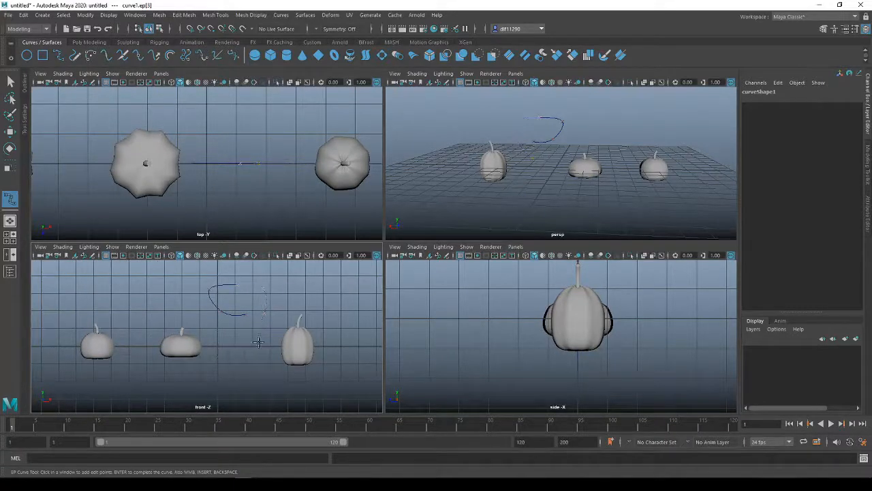
key("BackSpace")
key("BackSpace")
key("BackSpace")
key("BackSpace")
key("BackSpace")
key("BackSpace")
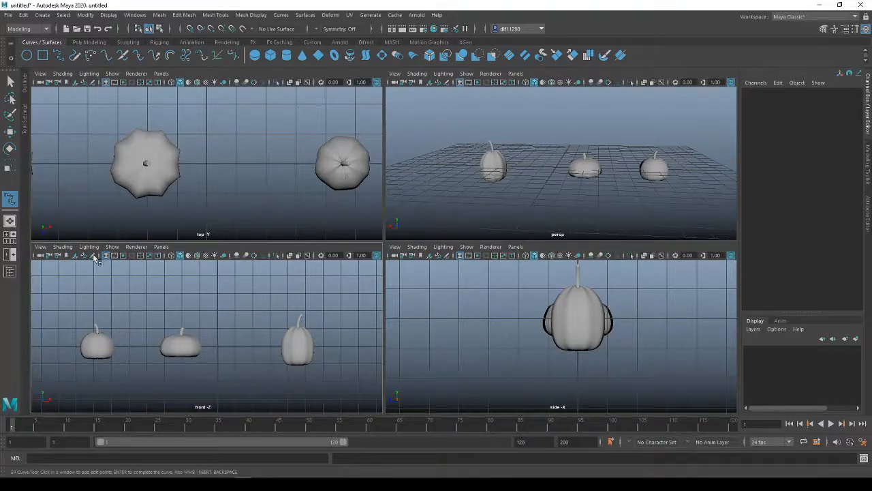
Set all three pumpkins to the unsmoothed mesh display and clear the selection.
right_click_drag(476, 188, 477, 170)
key("q")
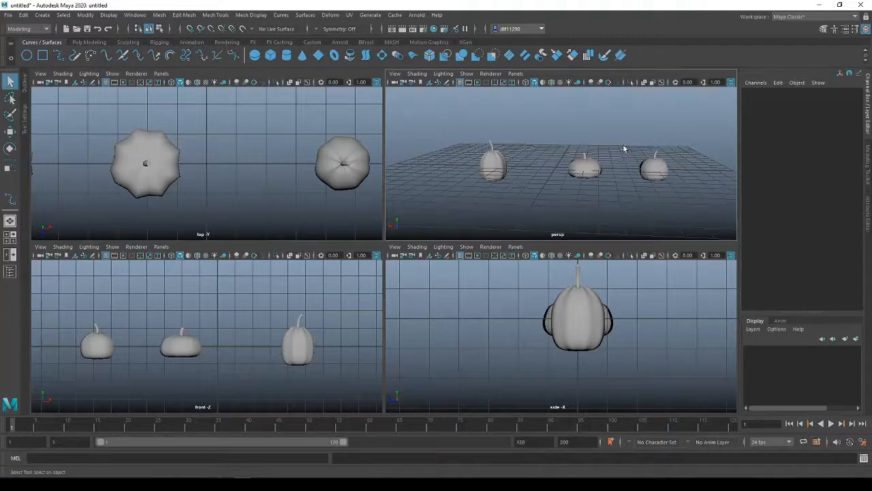
left_click_drag(678, 194, 445, 140)
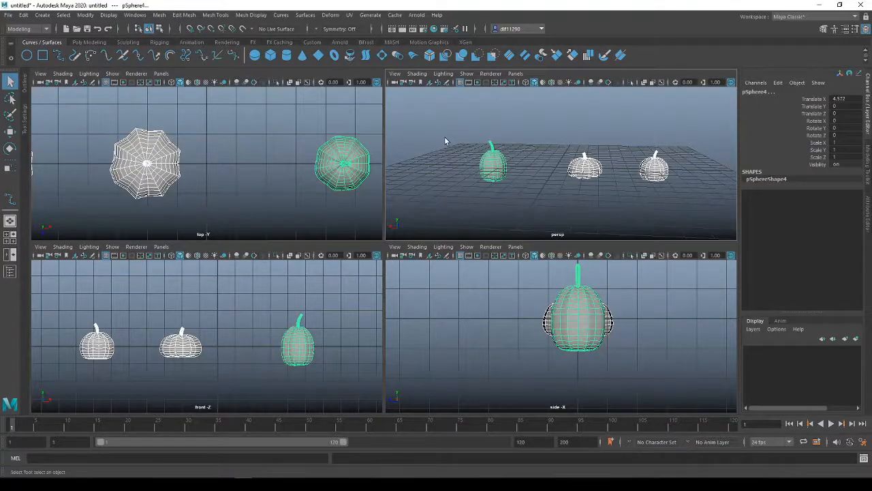
key("1")
left_click(643, 199)
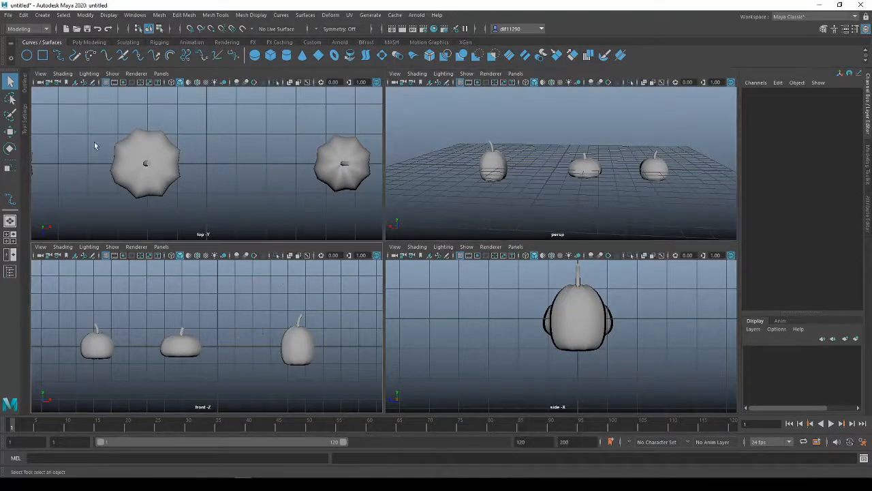
Try to start an EP curve on the flat pumpkin's stem tip with point snapping, and undo the placed point.
left_click(10, 199)
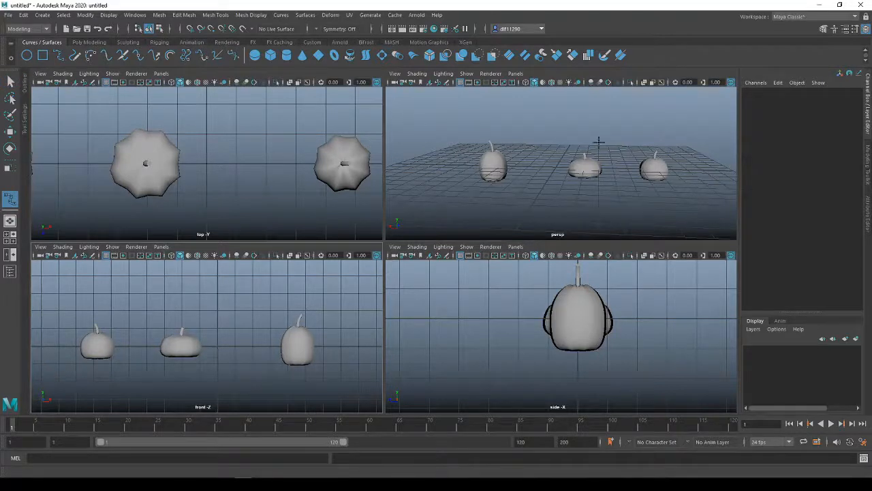
scroll(597, 139, "up", 3)
left_click_drag(596, 140, 642, 114, "alt")
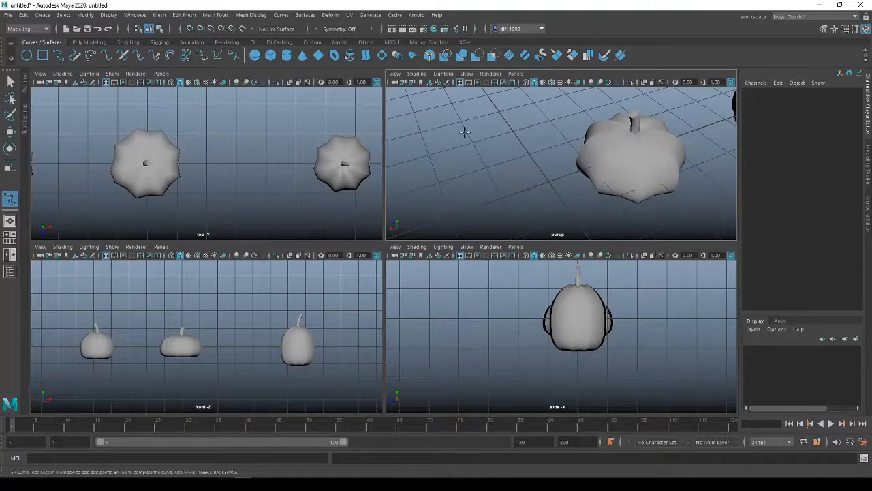
scroll(463, 136, "down", 5)
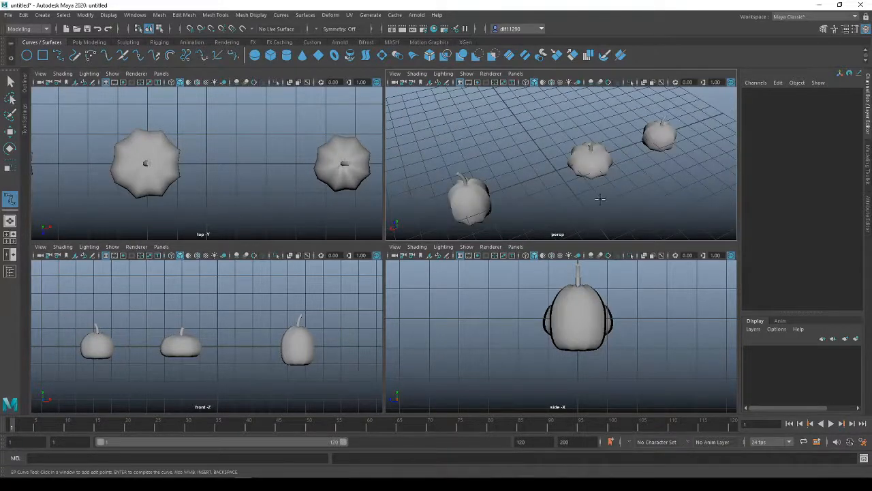
left_click_drag(600, 198, 563, 137, "alt")
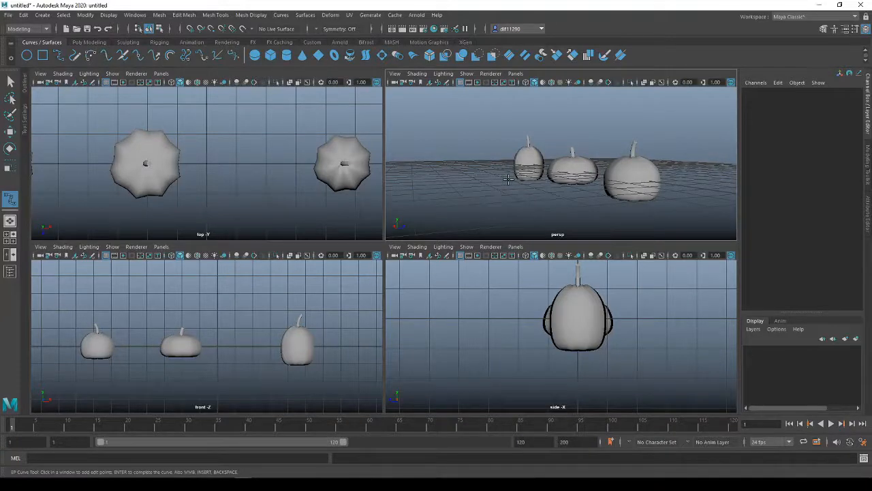
left_click_drag(508, 179, 557, 200, "alt")
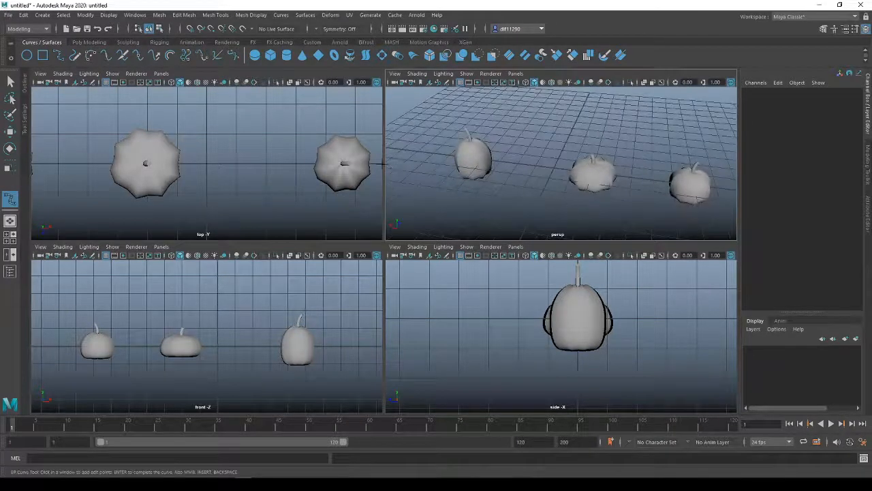
left_click_drag(593, 160, 549, 182, "alt")
middle_click_drag(511, 180, 544, 162, "alt")
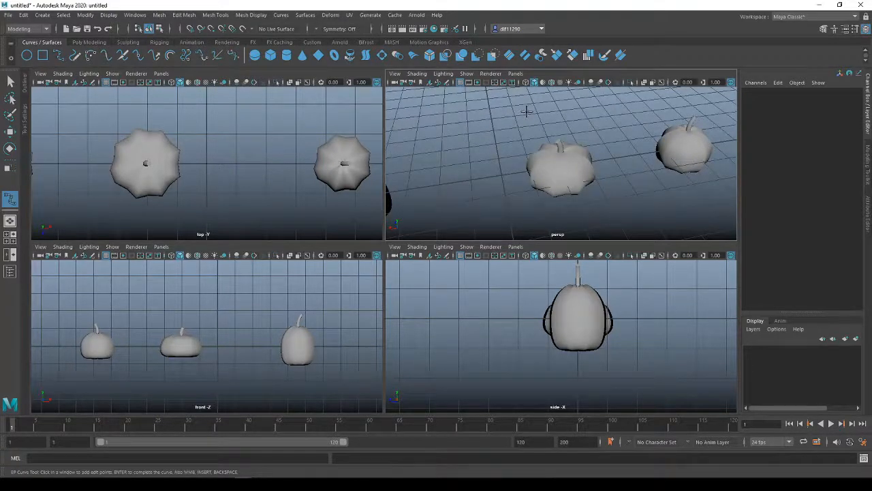
key("v")
left_click(558, 141)
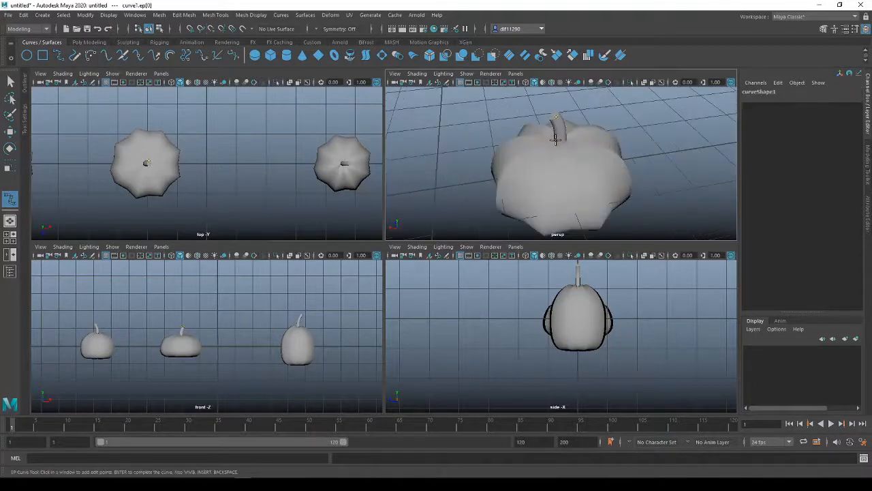
scroll(555, 141, "up", 3)
left_click(553, 114)
key("ctrl+z")
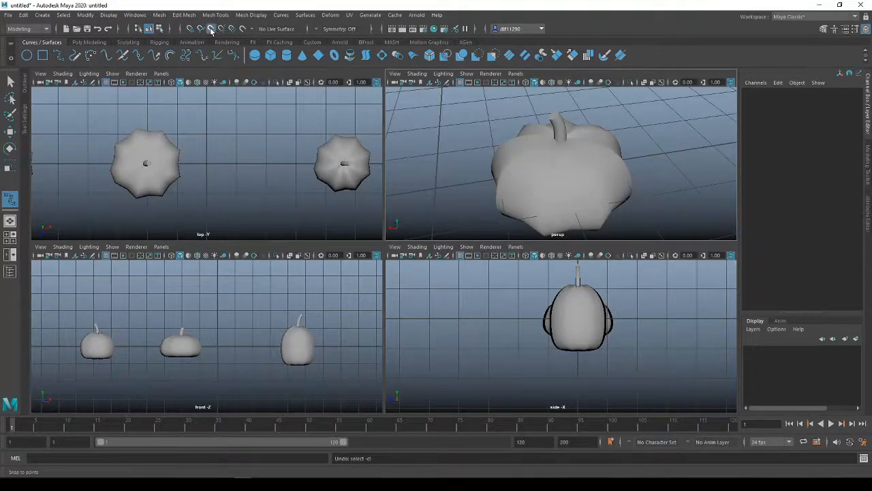
Enable point snapping and place the EP curve's first point at the center of the flat pumpkin's stem tip.
left_click(212, 29)
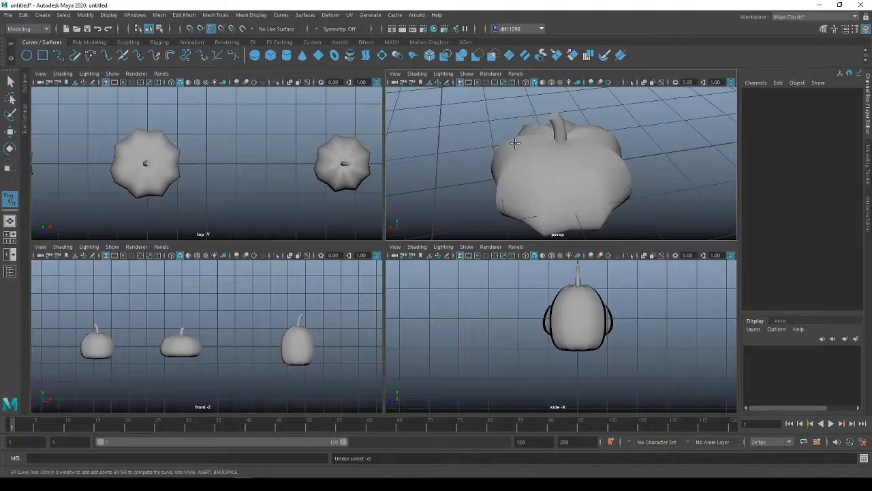
left_click_drag(515, 143, 530, 154, "alt")
scroll(573, 168, "up", 4)
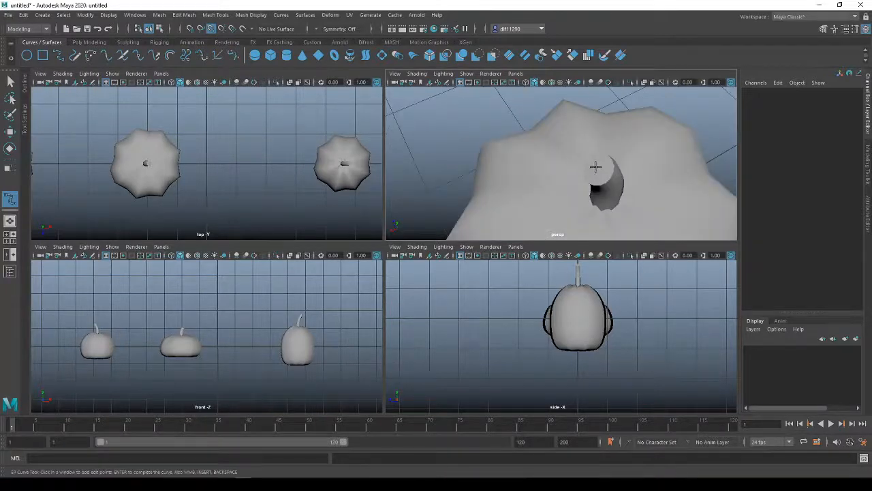
left_click(595, 166)
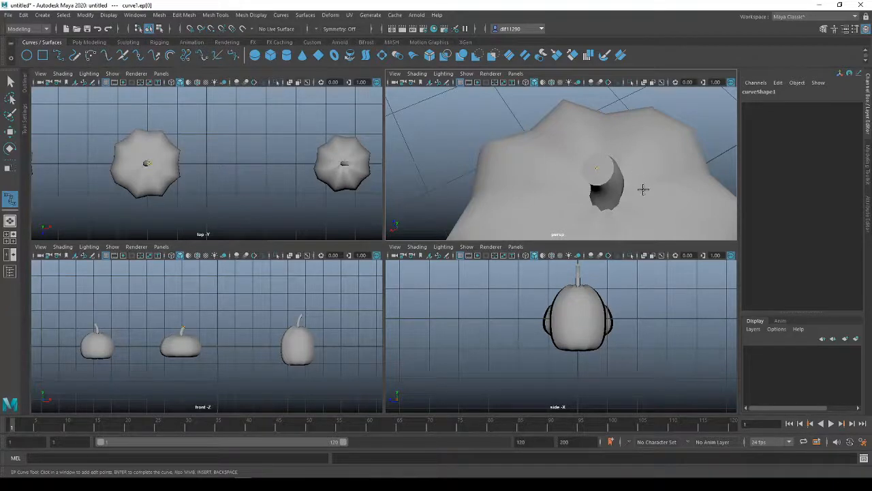
Without point snapping, add three curve points in the front view, arching up from the flat pumpkin's stem toward the tall pumpkin.
left_click_drag(643, 189, 510, 233, "alt")
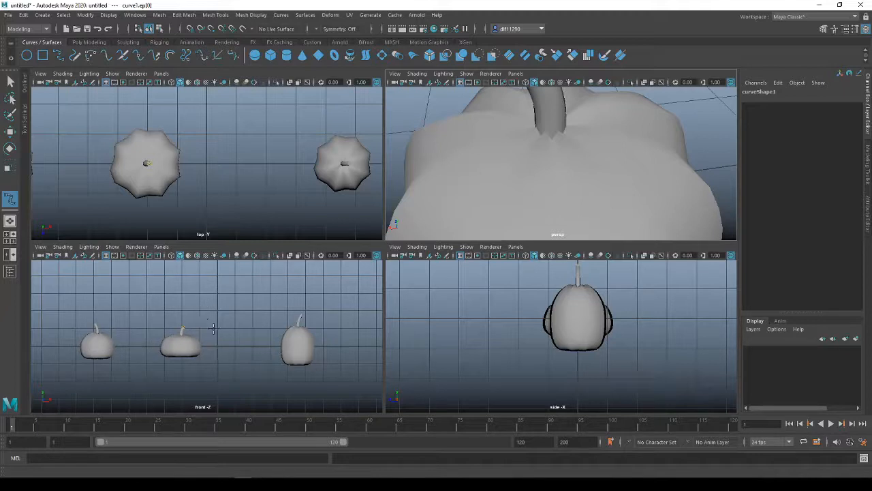
scroll(550, 351, "down", 3)
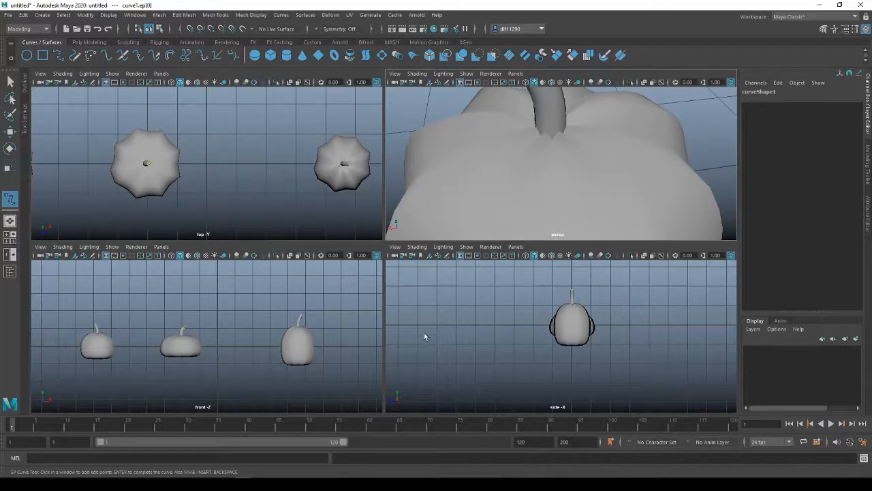
scroll(188, 334, "up", 4)
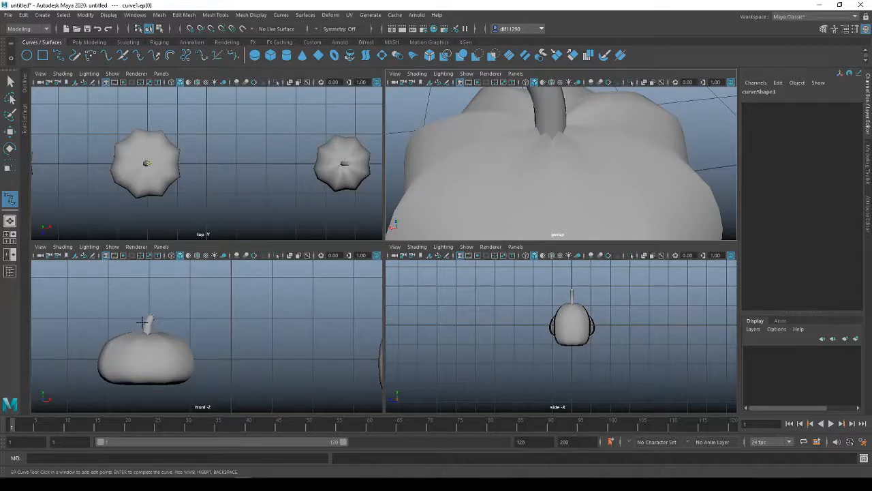
left_click(166, 304)
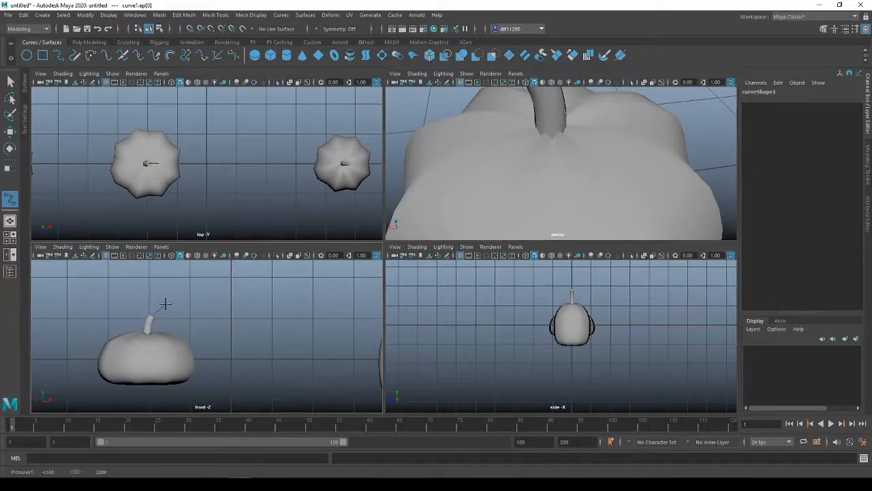
left_click(177, 299)
left_click(199, 301)
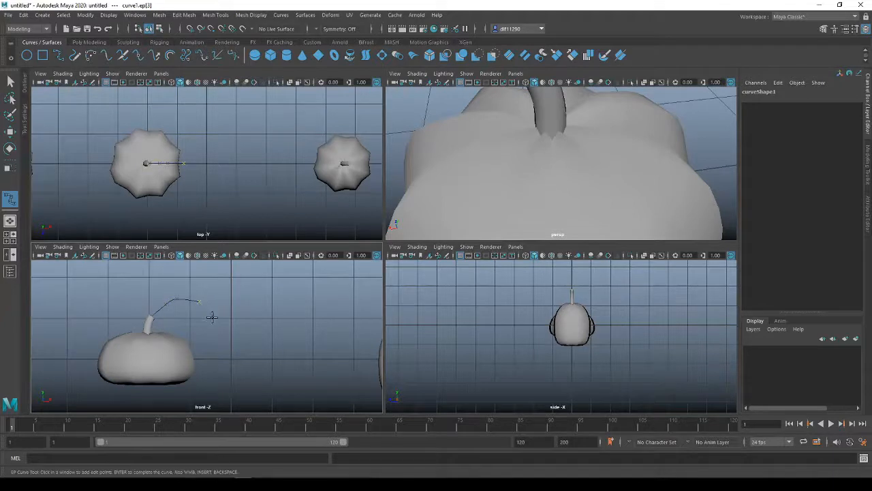
Continue the curve through a small loop beside the flat pumpkin's stem and lead it down toward the pumpkin's base level.
left_click(212, 317)
left_click(214, 328)
left_click(194, 335)
left_click(198, 319)
left_click(213, 312)
left_click(232, 316)
left_click(237, 335)
left_click(245, 362)
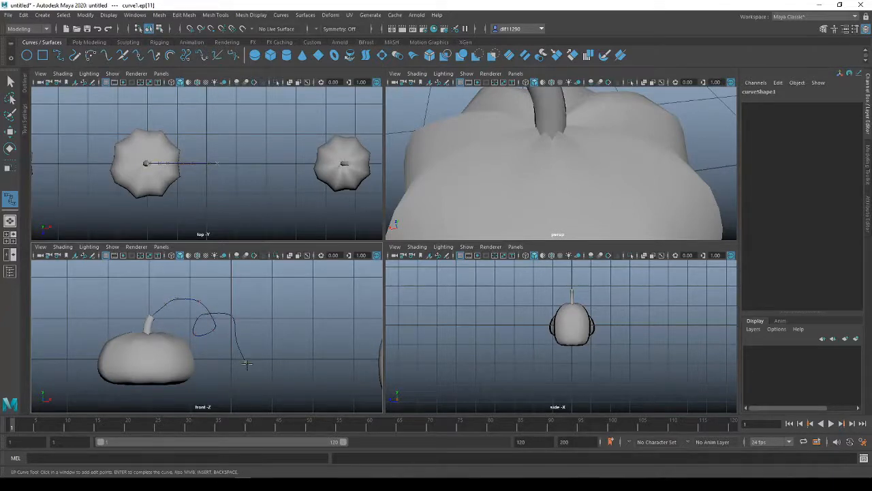
Extend the curve through a shallow dip toward the tall pumpkin, ending partway between the two, and finish it.
left_click(266, 370)
left_click(298, 355)
scroll(204, 324, "down", 4)
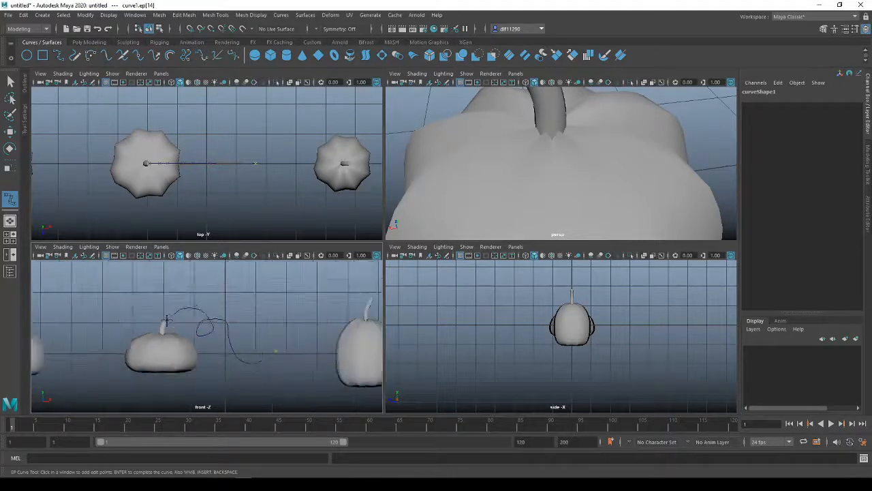
middle_click_drag(271, 299, 195, 296, "alt")
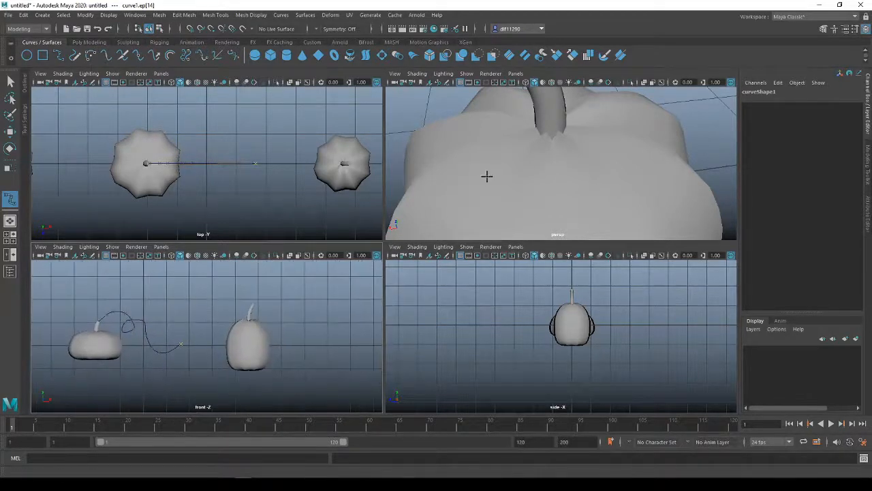
scroll(494, 167, "down", 5)
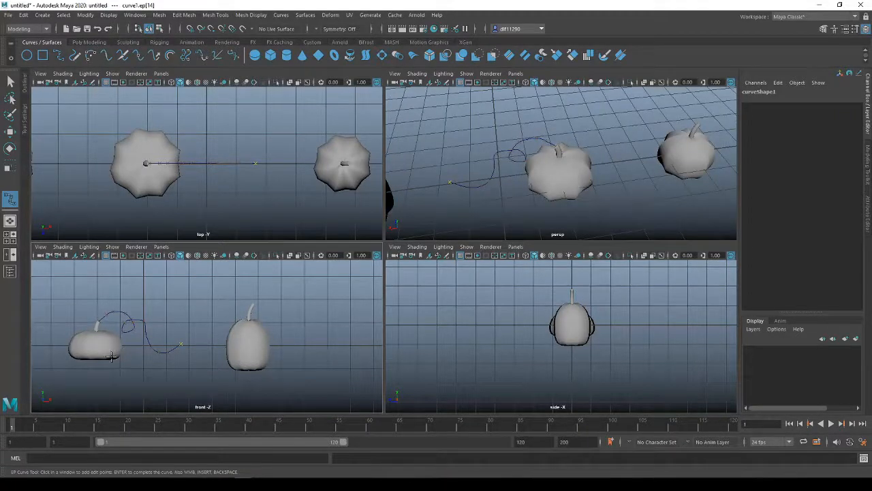
right_click(179, 331)
right_click_drag(179, 332, 186, 305)
left_click(610, 189)
Start a second EP curve with its first point snapped to the round pumpkin's stem tip, and turn point snapping off.
scroll(555, 177, "down", 6)
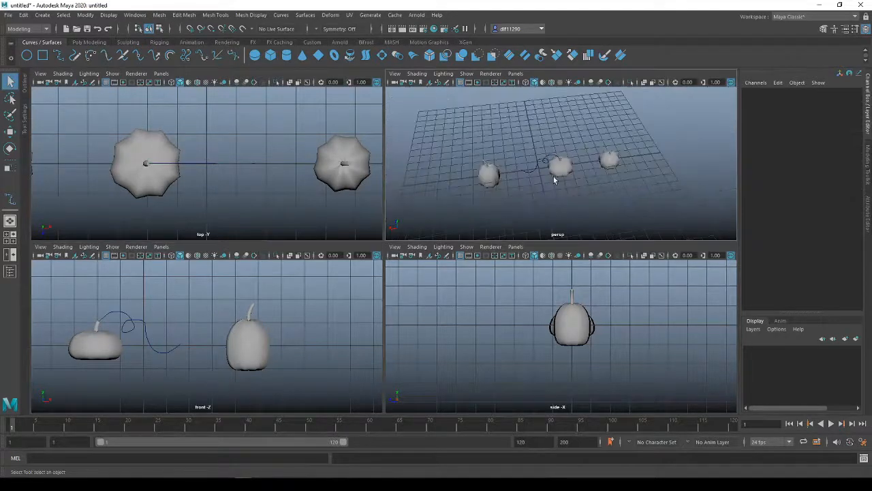
middle_click_drag(613, 169, 554, 191, "alt")
scroll(554, 193, "up", 5)
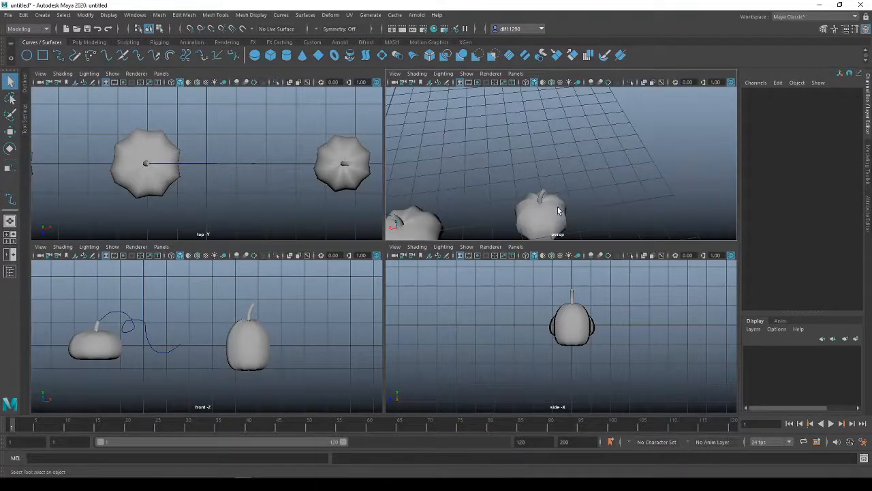
left_click(545, 217)
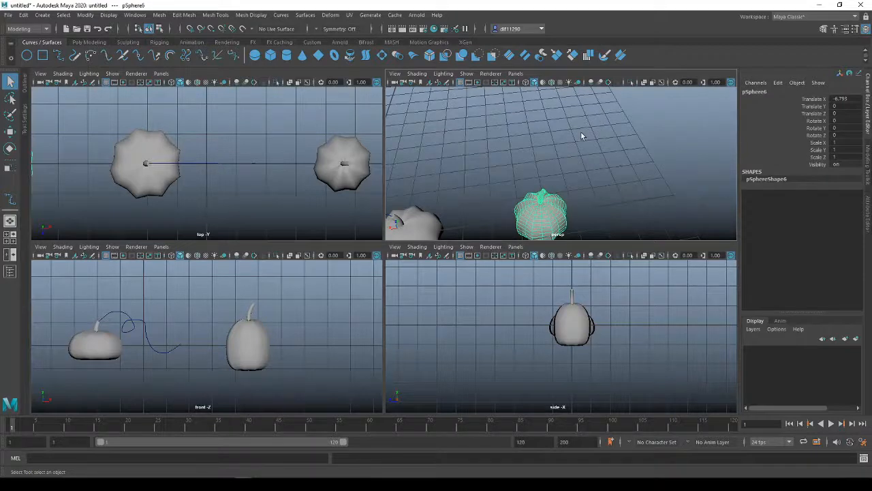
left_click(79, 144)
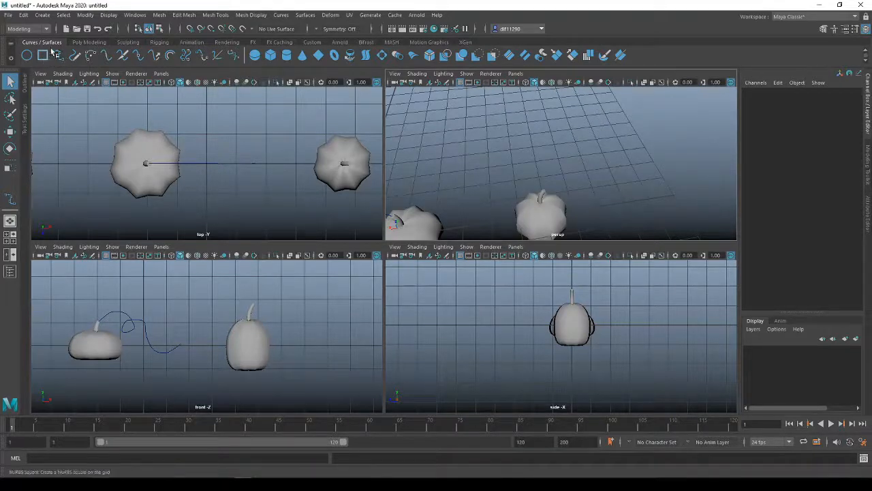
left_click(74, 55)
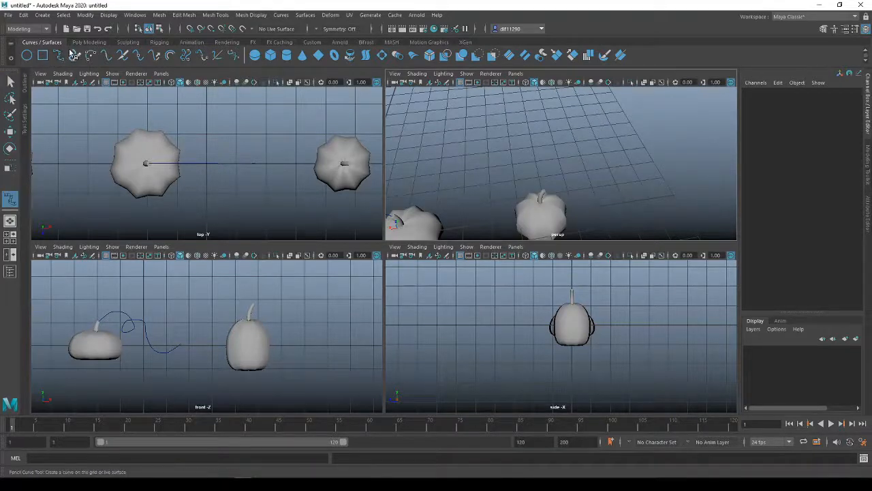
left_click(211, 29)
left_click_drag(632, 165, 571, 173, "alt")
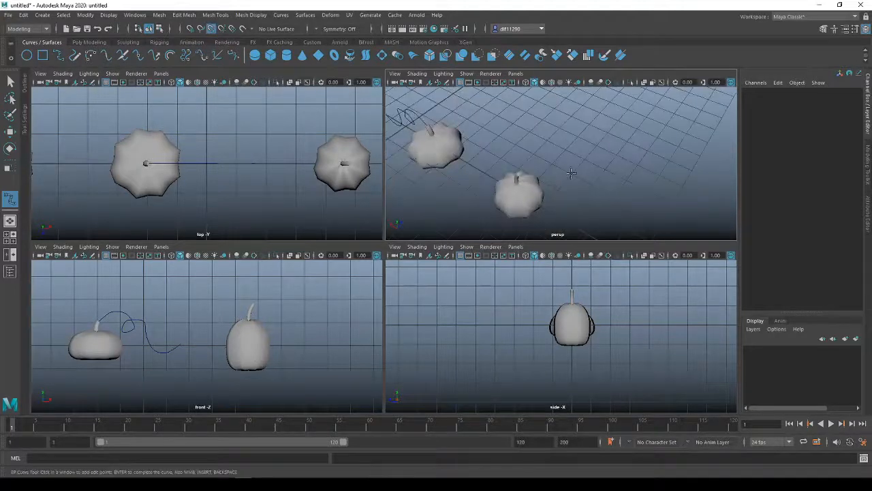
scroll(571, 173, "up", 4)
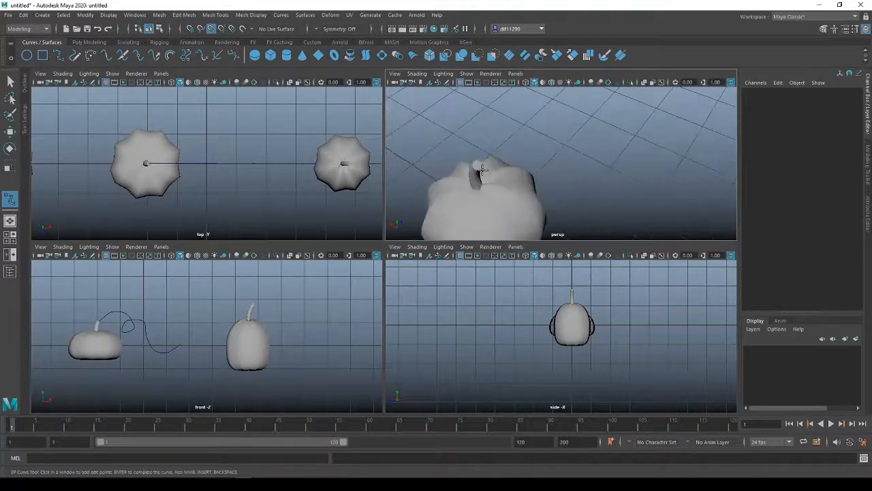
left_click(478, 165)
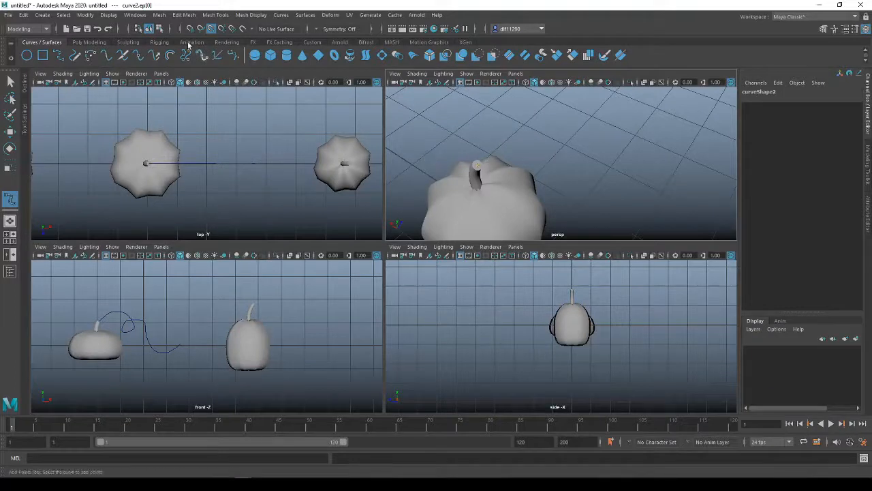
left_click(211, 28)
In the front view, add three curve points arching up and out from the round pumpkin's stem, away from the flat pumpkin.
scroll(606, 210, "down", 3)
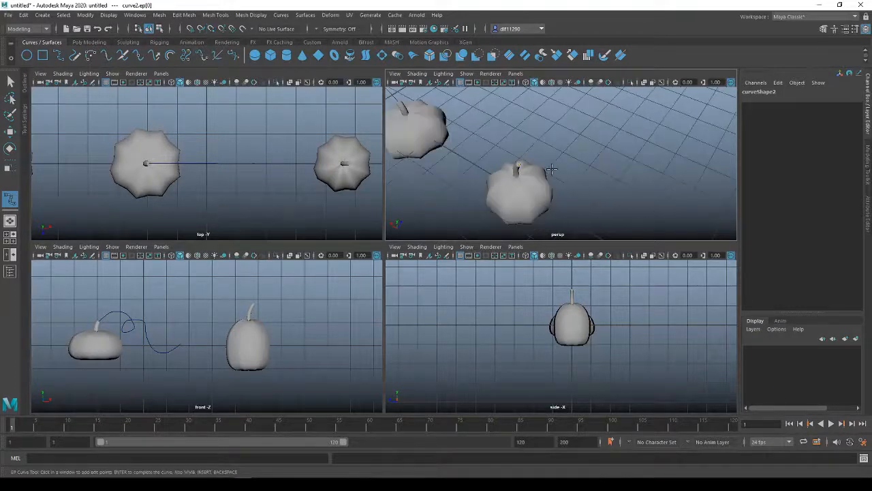
scroll(148, 330, "down", 3)
middle_click_drag(120, 336, 234, 332, "alt")
scroll(230, 311, "up", 5)
scroll(234, 331, "up", 2)
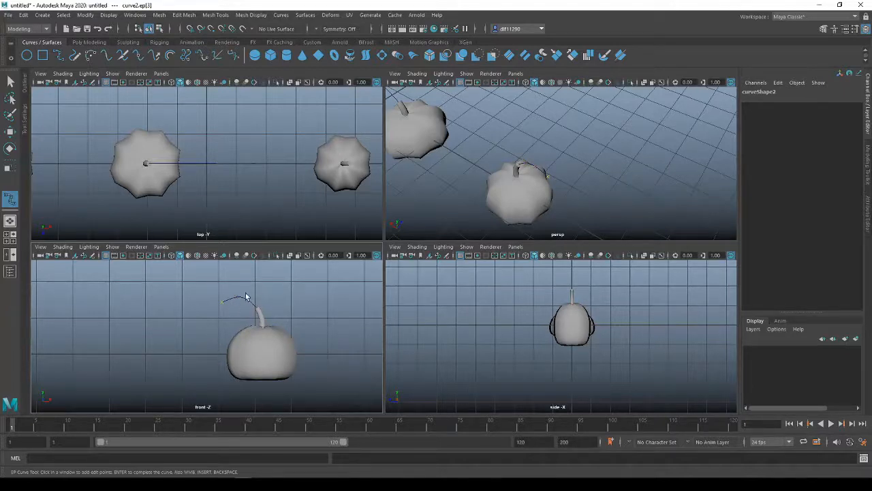
In the top view, extend the curve away from the round pumpkin, curling it through a small loop and a wider arc.
scroll(216, 175, "down", 5)
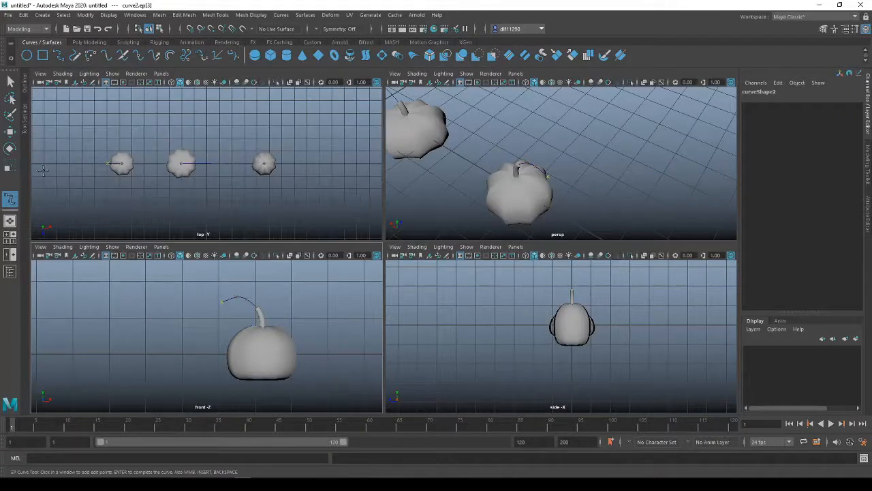
scroll(171, 167, "up", 2)
scroll(171, 167, "up", 3)
middle_click_drag(167, 170, 229, 169, "alt")
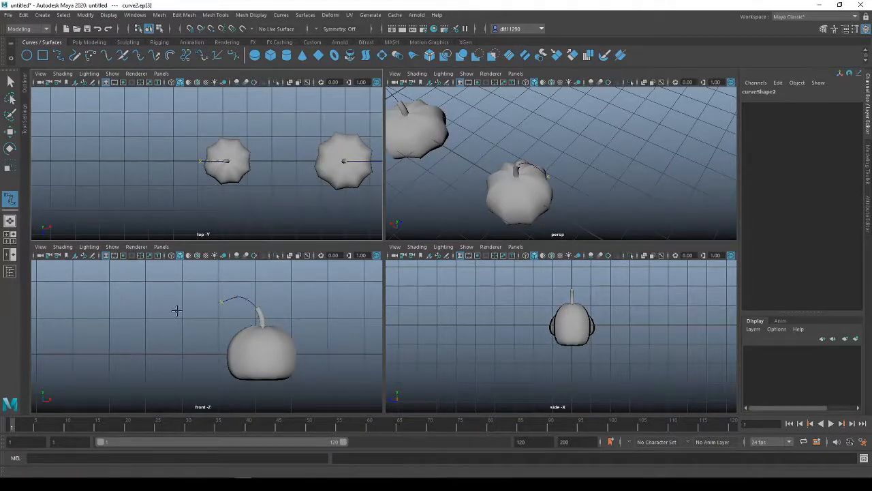
scroll(475, 158, "down", 3)
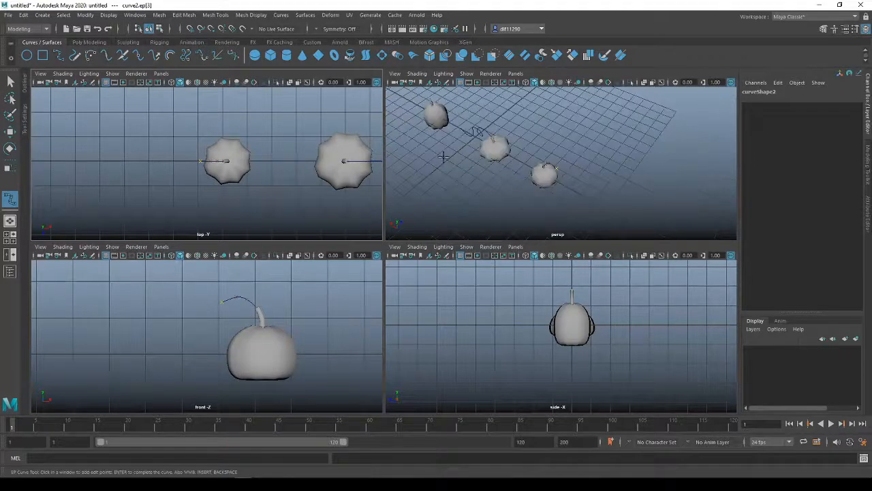
left_click_drag(443, 157, 609, 206, "alt")
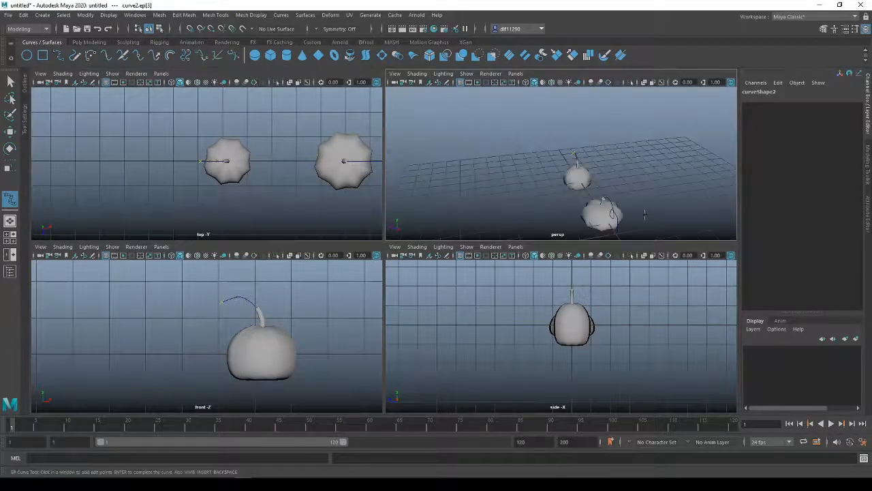
left_click(182, 161)
left_click(170, 135)
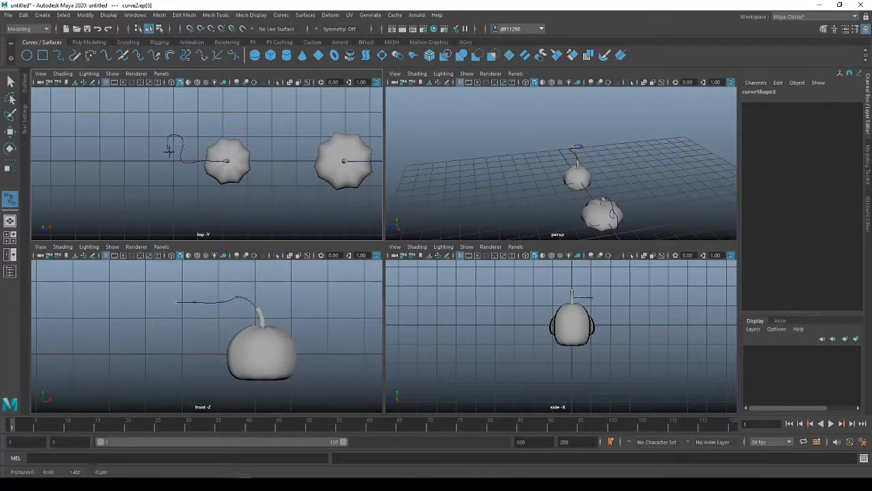
left_click(192, 145)
left_click(187, 130)
left_click(170, 152)
left_click(158, 121)
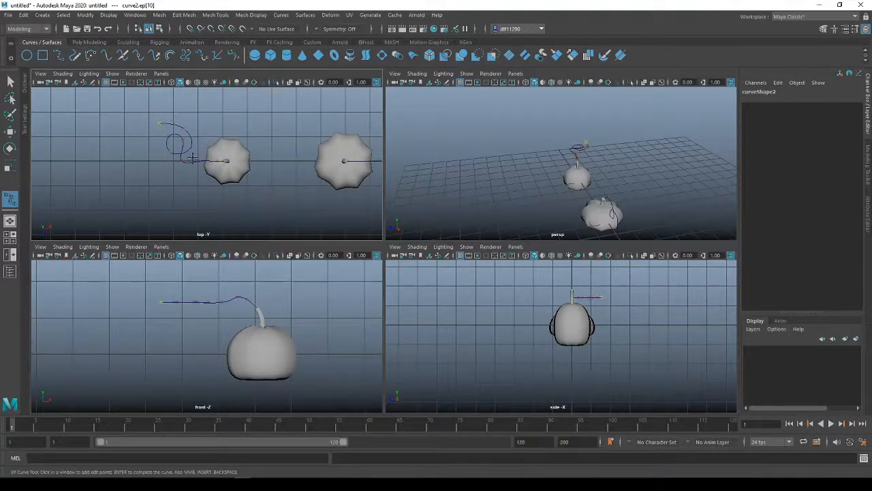
Remove the loop's last points from the unfinished curve, back to the short bend beside the round pumpkin.
key("ctrl+z")
key("ctrl+z")
key("ctrl+z")
key("ctrl+z")
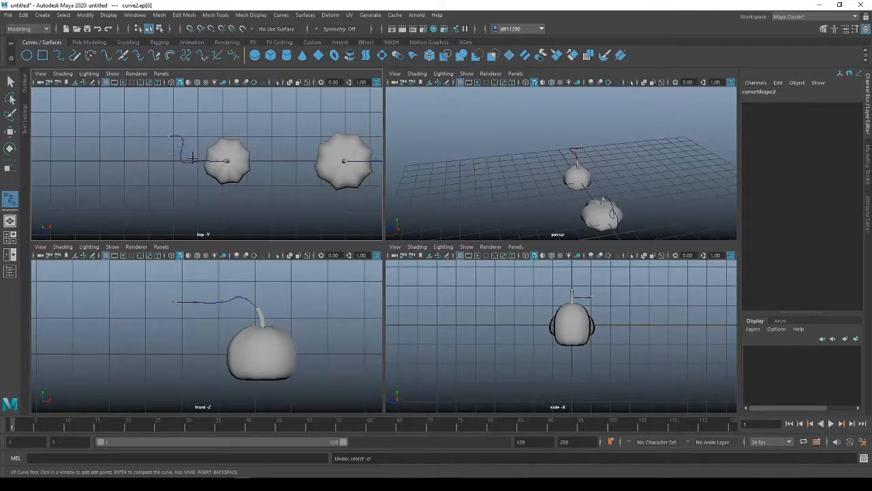
key("BackSpace")
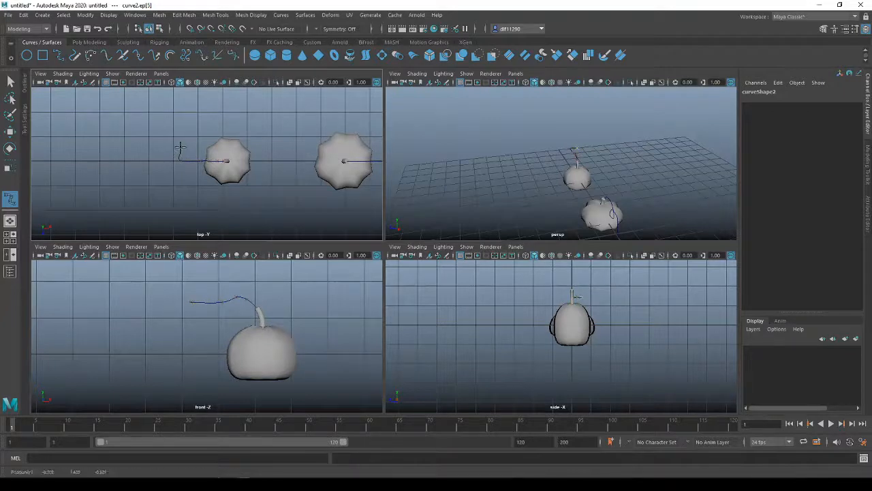
Continue the curve in the side view down through a tall loop and out across the stem's other side, and finish the curve.
left_click(180, 148)
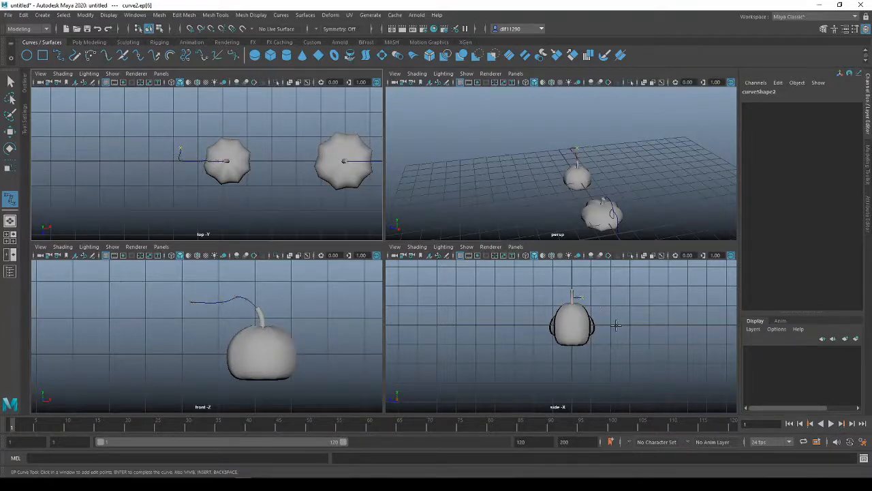
scroll(599, 310, "up", 5)
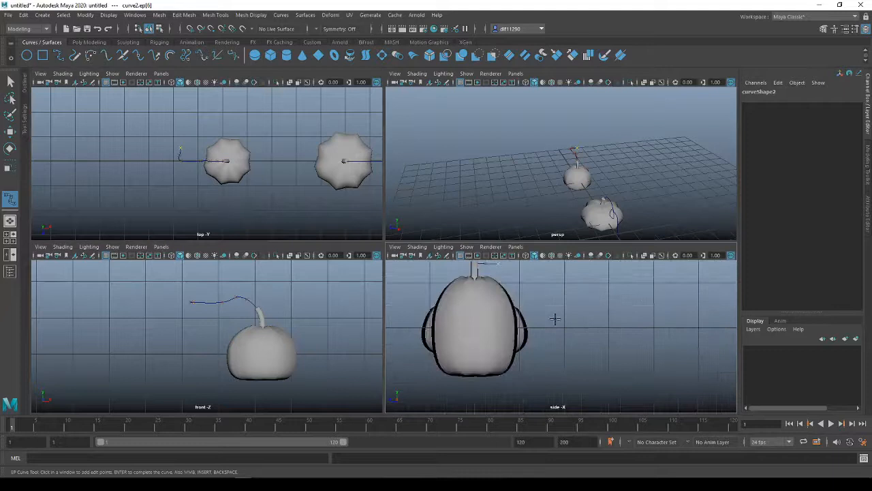
left_click(492, 271)
left_click(482, 333)
left_click(483, 333)
left_click(508, 292)
left_click(463, 279)
left_click(412, 266)
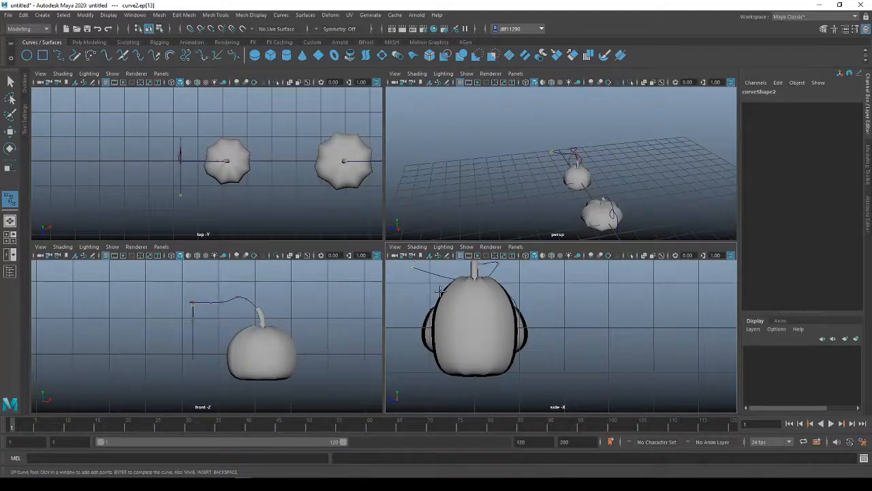
left_click_drag(585, 188, 495, 198, "alt")
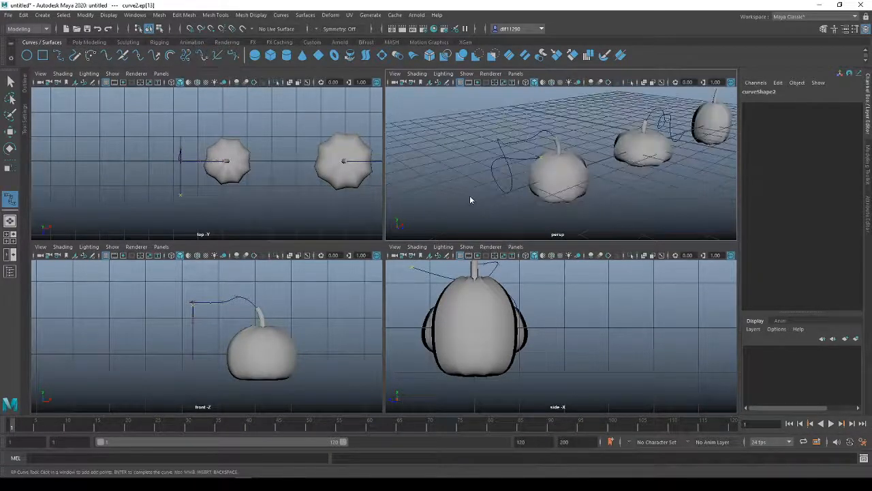
right_click_drag(470, 200, 478, 178)
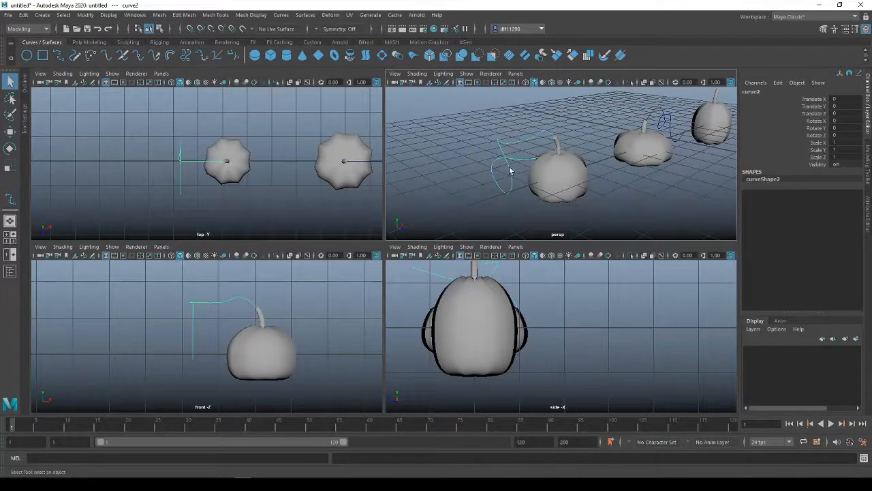
Switch the curve to control vertices and move one vertex of the loop outward, away from the round pumpkin.
right_click(506, 161)
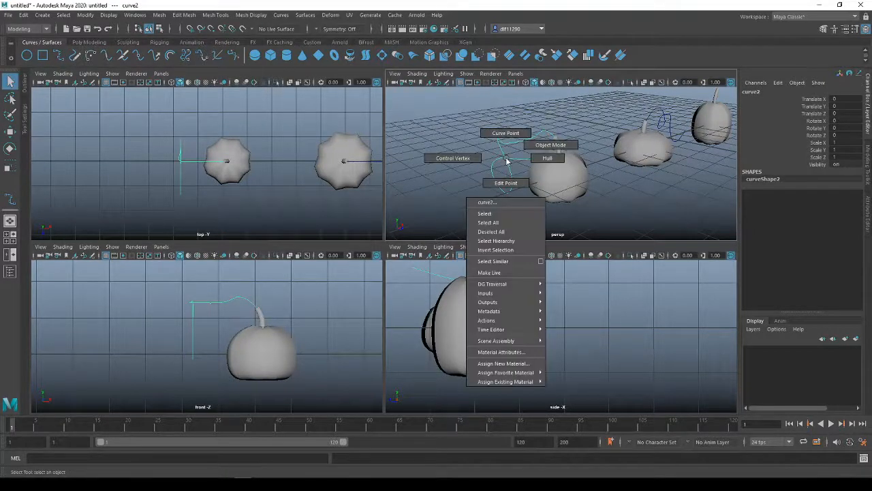
right_click_drag(476, 164, 476, 163)
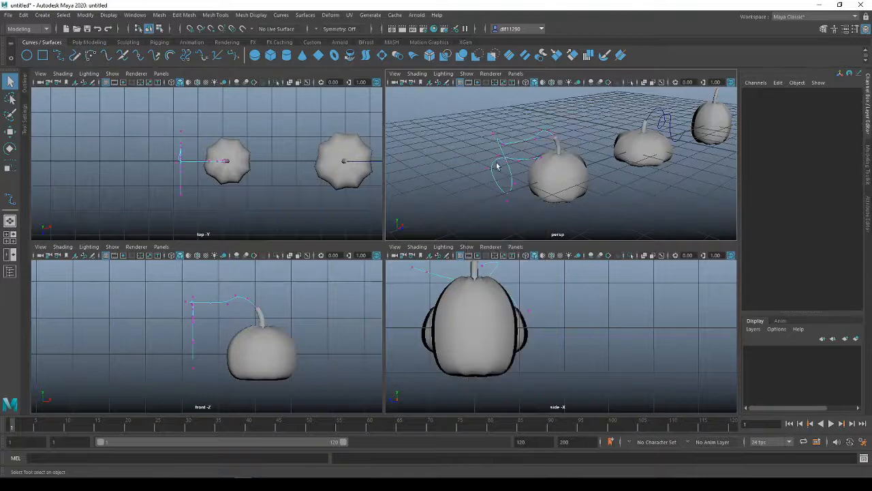
left_click(497, 159)
key("w")
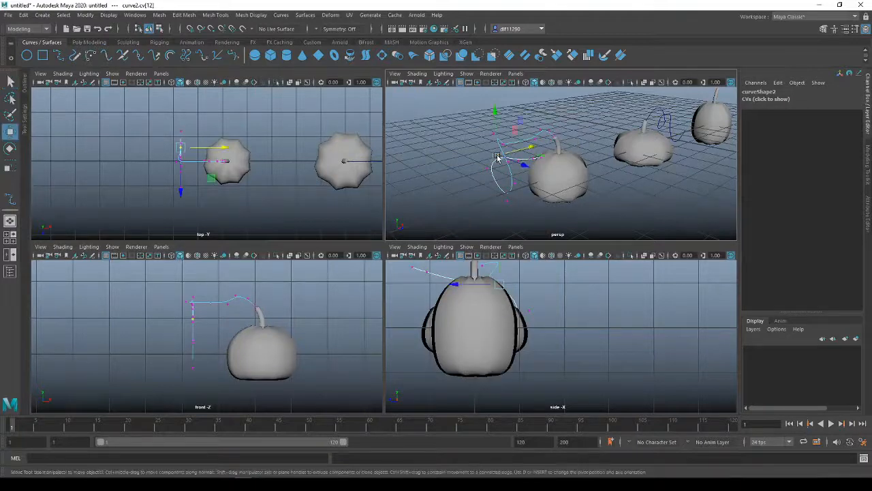
left_click_drag(523, 146, 508, 148)
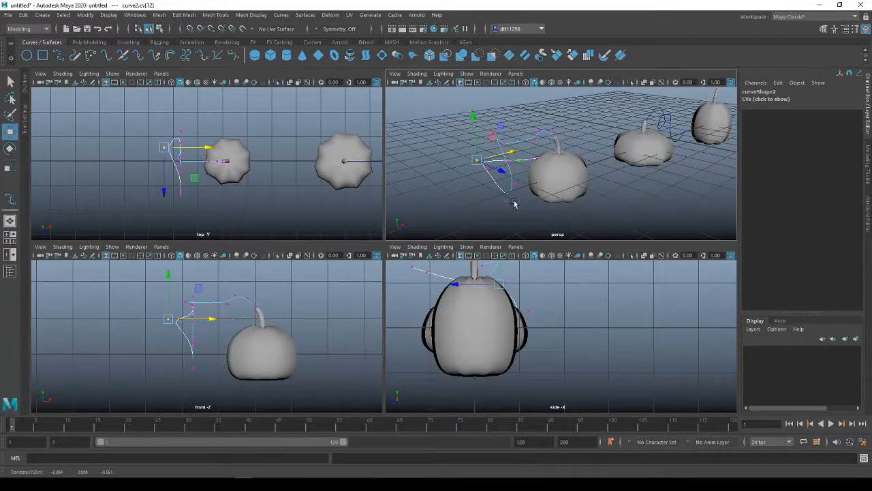
left_click_drag(522, 201, 574, 166, "alt")
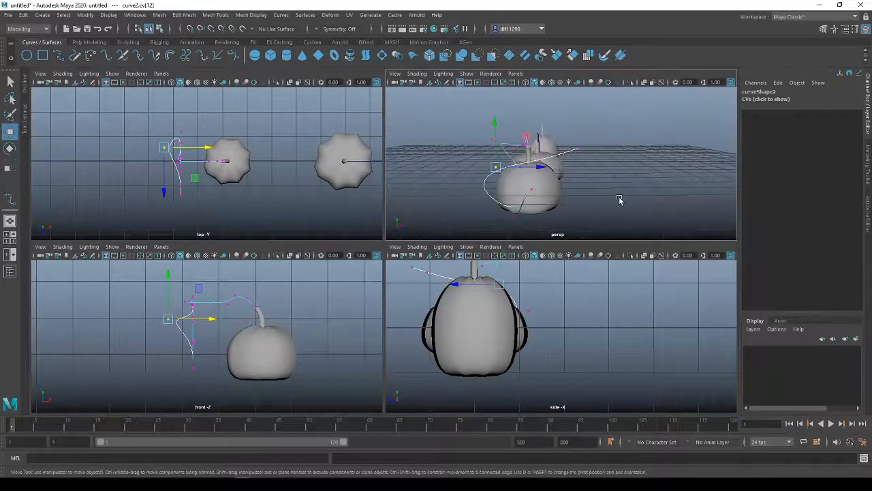
left_click_drag(619, 199, 525, 212, "alt")
Undo the vertex move and the whole second curve on the round pumpkin.
key("ctrl+z")
key("ctrl+z")
key("ctrl+z")
key("ctrl+z")
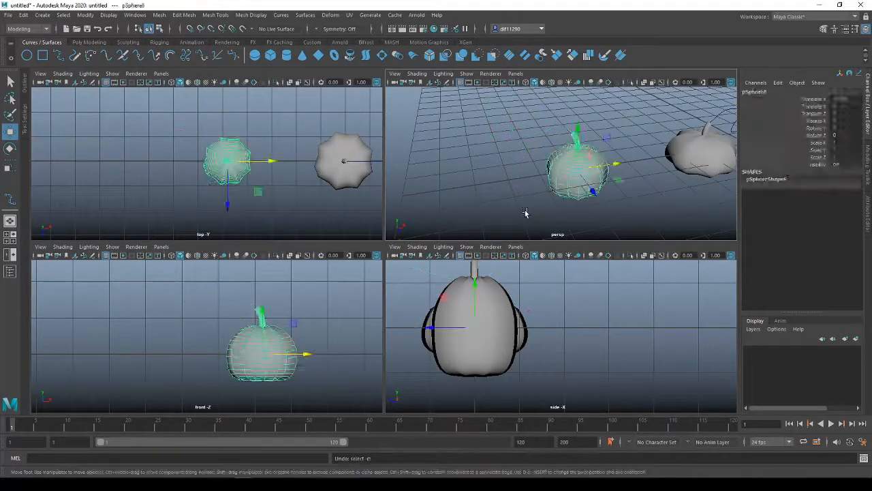
key("ctrl+z")
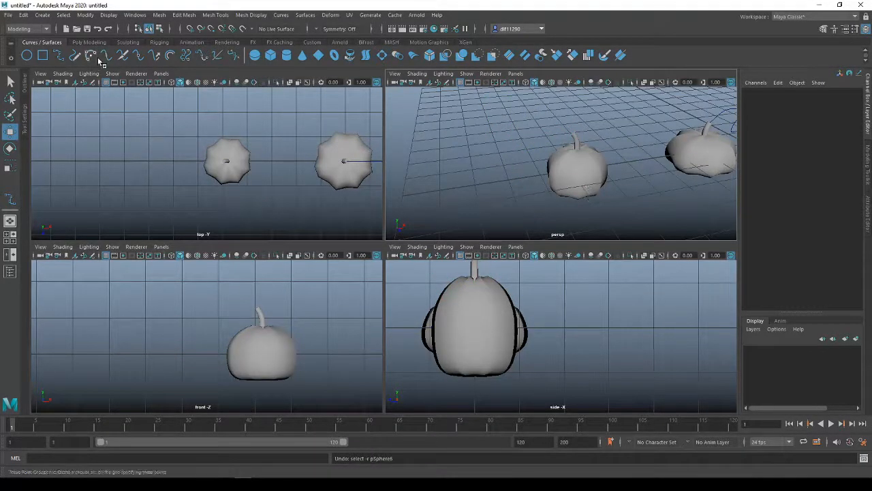
Start a new EP curve with its first point snapped to the round pumpkin's stem tip, undoing the stray action after it.
left_click(558, 163)
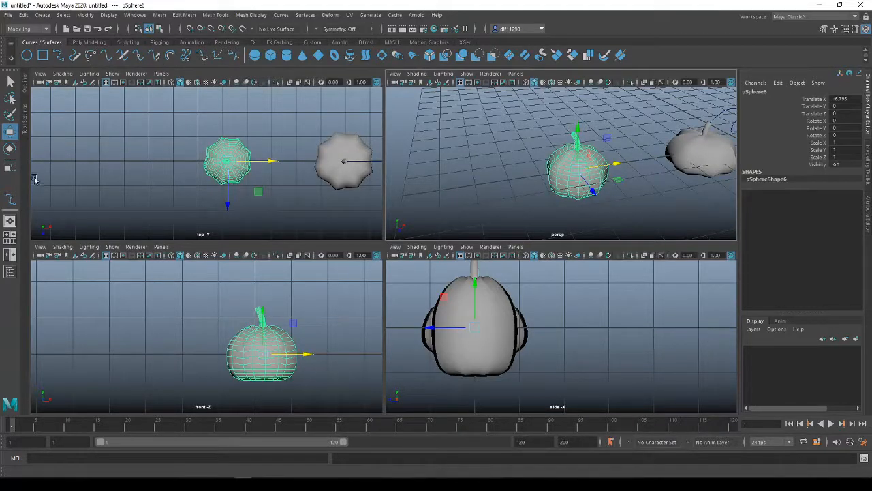
left_click(9, 198)
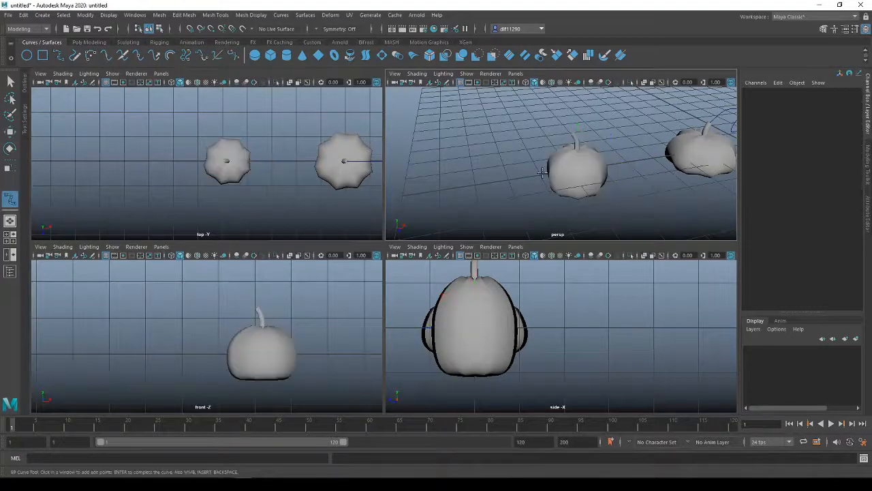
left_click_drag(572, 102, 602, 135, "alt")
left_click(211, 29)
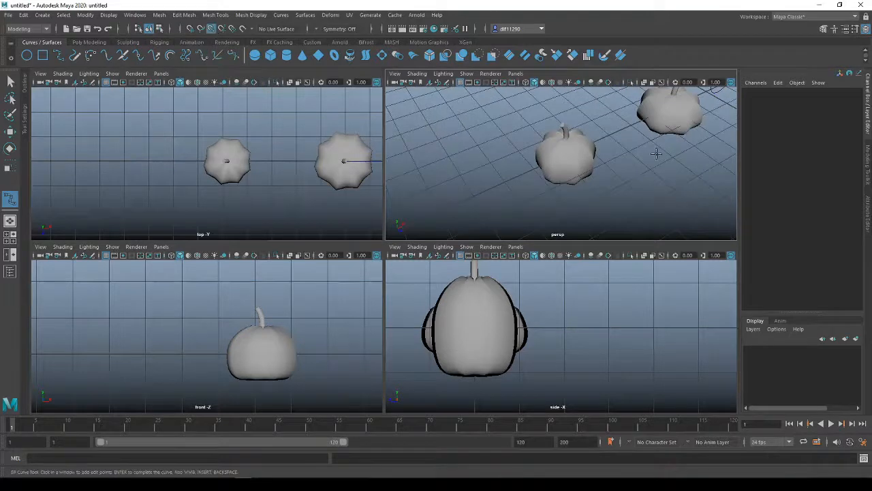
scroll(572, 140, "up", 5)
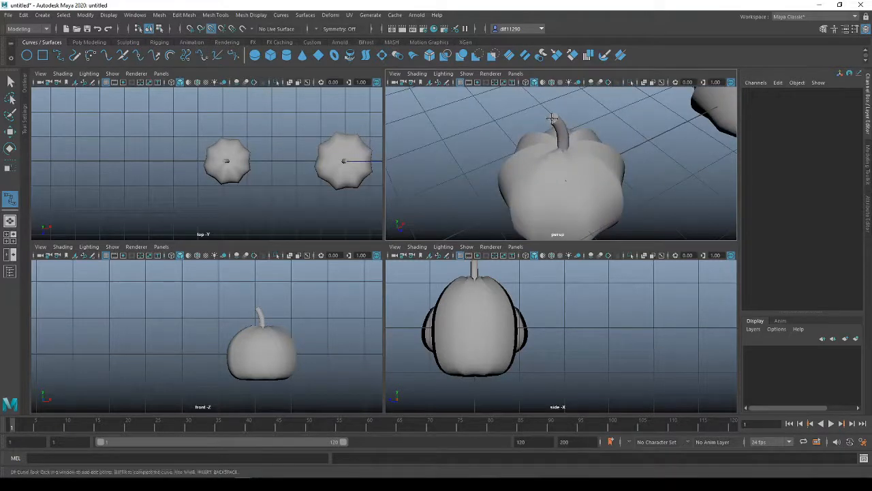
left_click(552, 119)
scroll(587, 173, "down", 5)
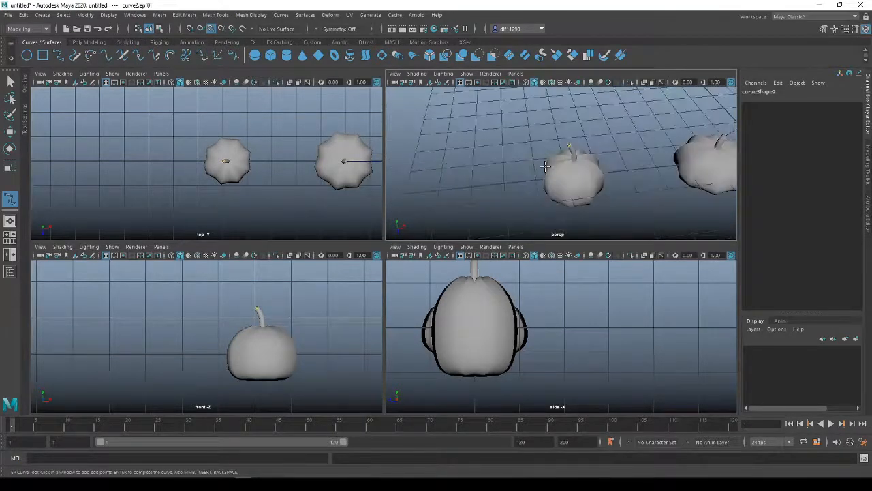
left_click(234, 303)
key("ctrl+z")
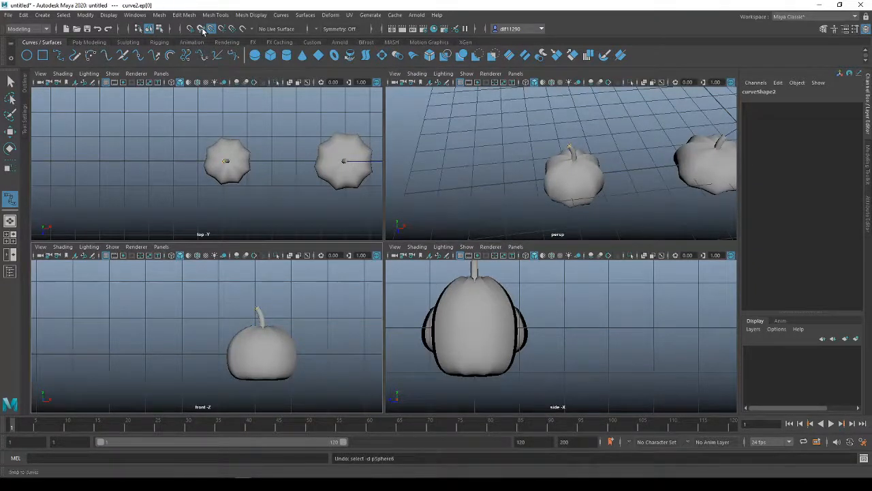
Without point snapping, add front-view points in a wave that dips and rises away from the round pumpkin, and finish the curve.
left_click(249, 303)
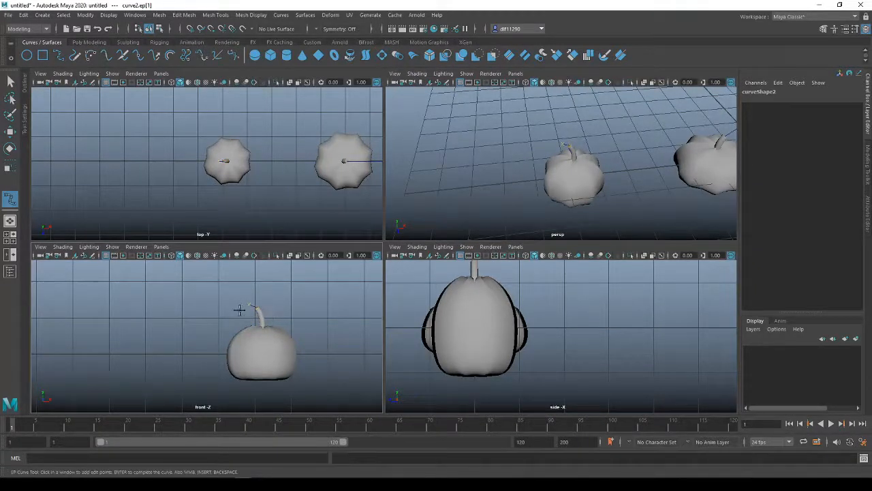
left_click(221, 322)
left_click(204, 334)
left_click(186, 311)
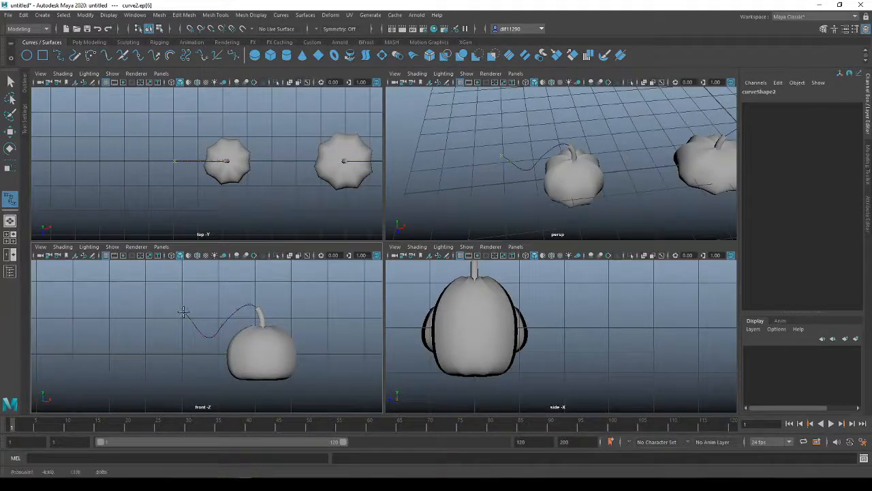
left_click(177, 314)
middle_click_drag(336, 338, 118, 327, "alt")
middle_click_drag(277, 320, 152, 316, "alt")
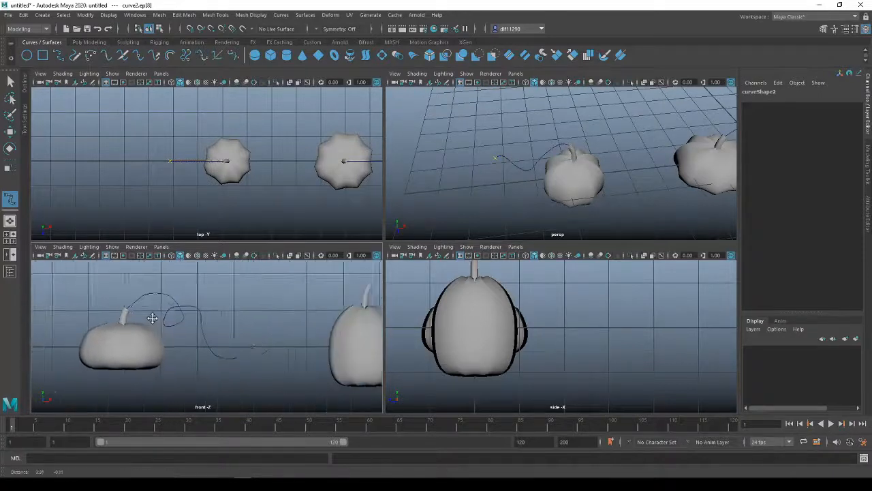
middle_click_drag(323, 327, 197, 331, "alt")
right_click(291, 313)
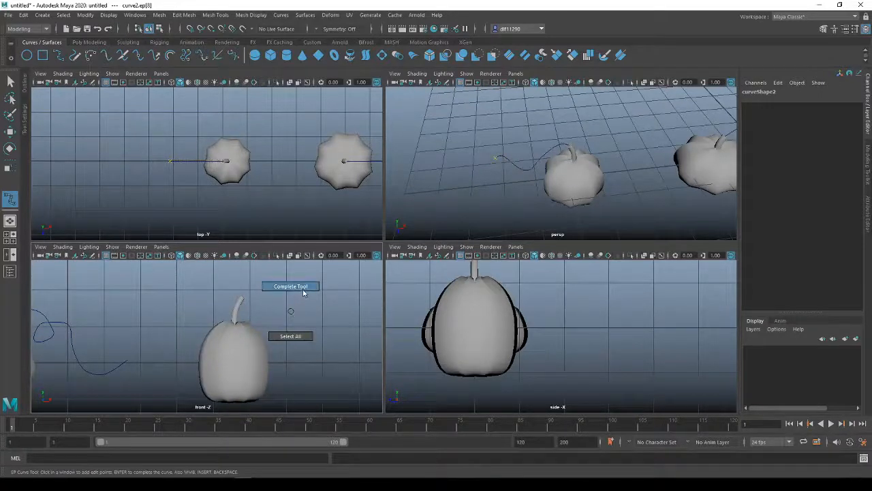
left_click(291, 287)
key("w")
Start a new EP curve with its first point snapped to the tall pumpkin's stem tip.
scroll(251, 305, "up", 3)
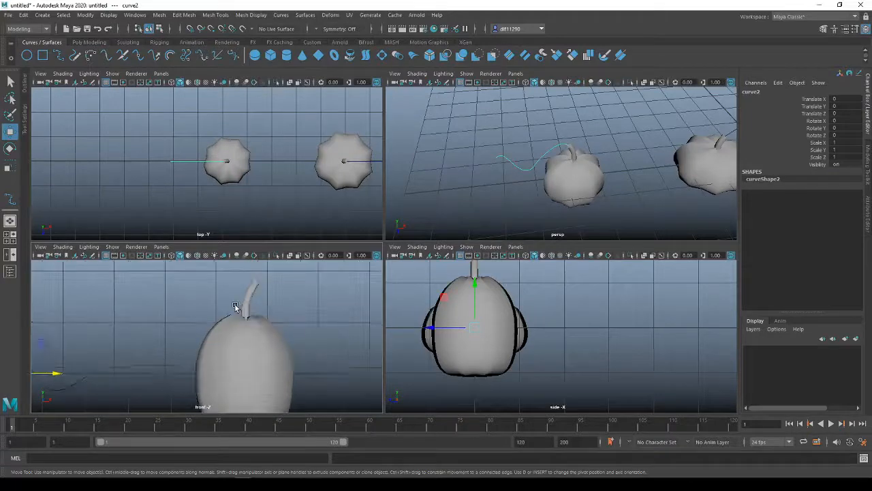
left_click(259, 332)
scroll(603, 177, "down", 5)
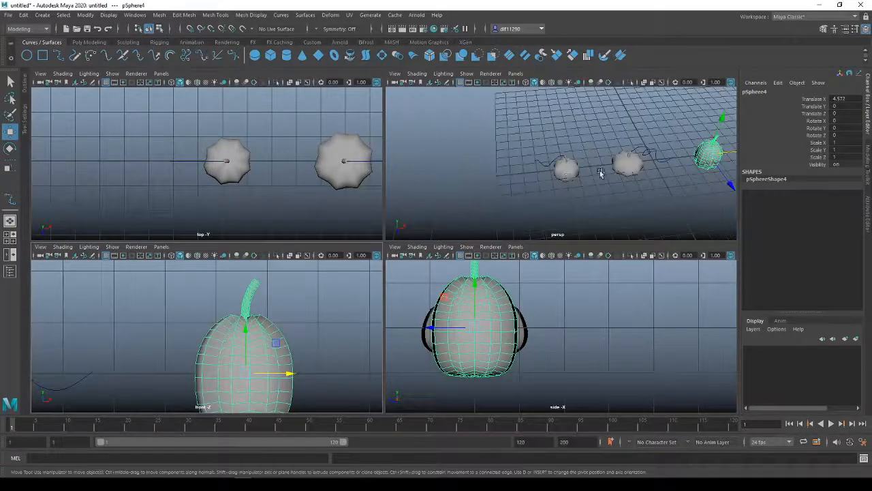
middle_click_drag(599, 172, 502, 179, "alt")
scroll(502, 179, "up", 6)
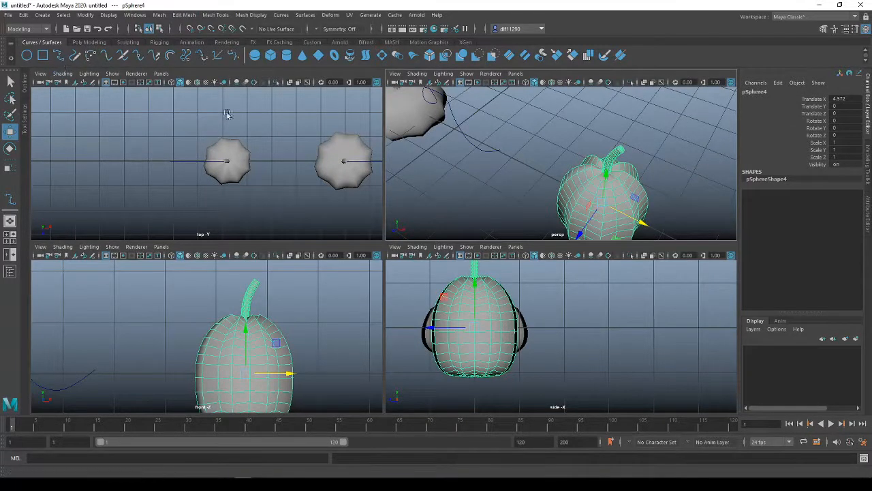
key("y")
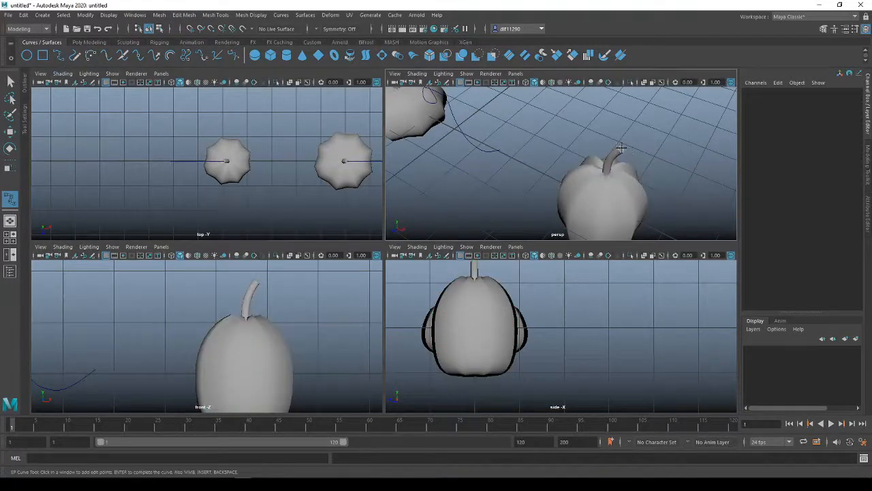
left_click(212, 29)
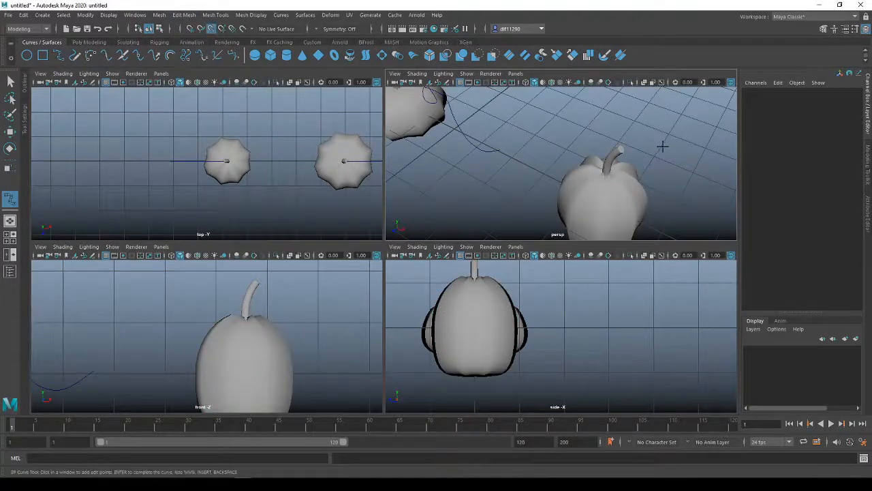
left_click(621, 148)
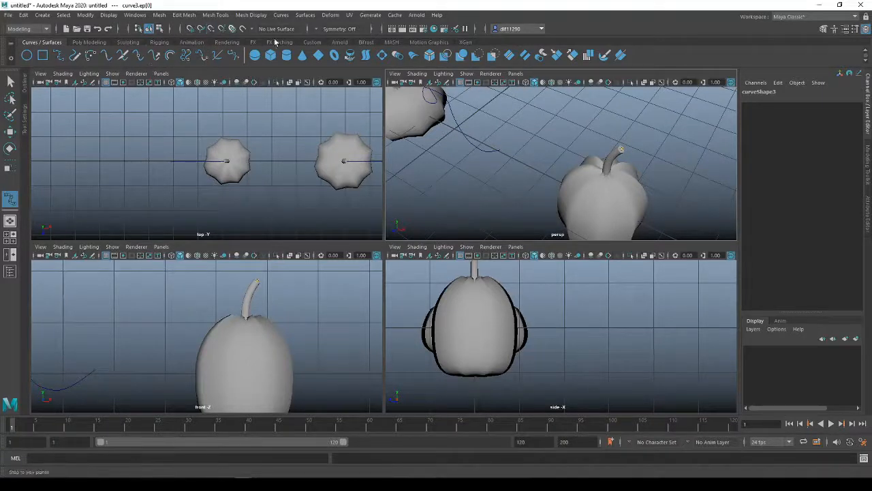
Without point snapping, add front-view points that arc away from the tall pumpkin's stem tip, curl into a small loop and trail downward and outward.
scroll(240, 331, "down", 3)
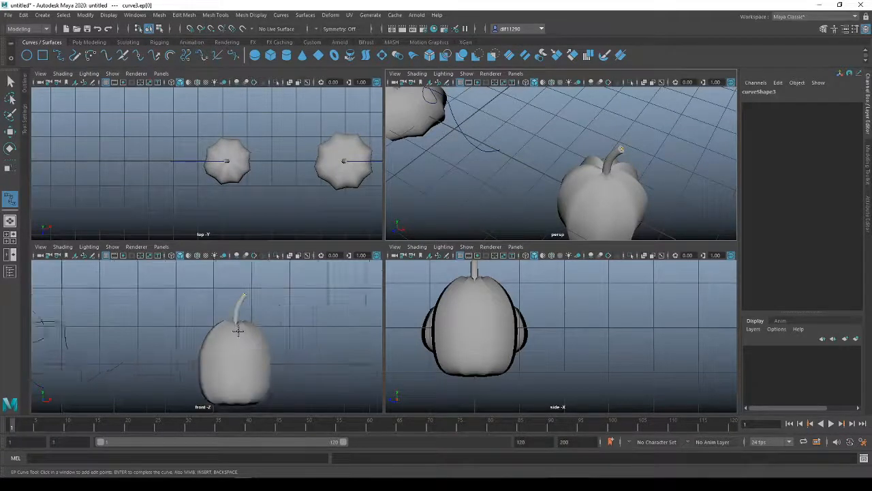
middle_click_drag(273, 319, 227, 335, "alt")
left_click(200, 311)
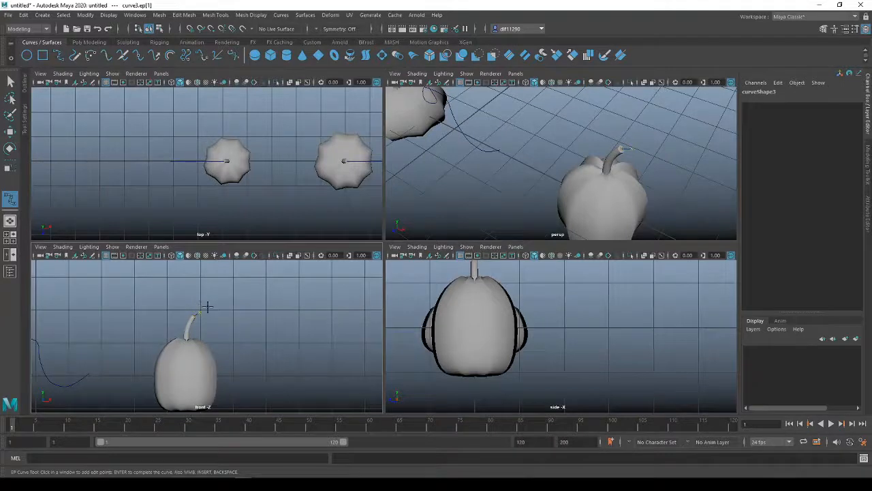
left_click(208, 306)
left_click(220, 310)
left_click(226, 317)
left_click(221, 327)
left_click(213, 328)
left_click(211, 321)
left_click(221, 321)
left_click(231, 343)
left_click(243, 339)
left_click(243, 339)
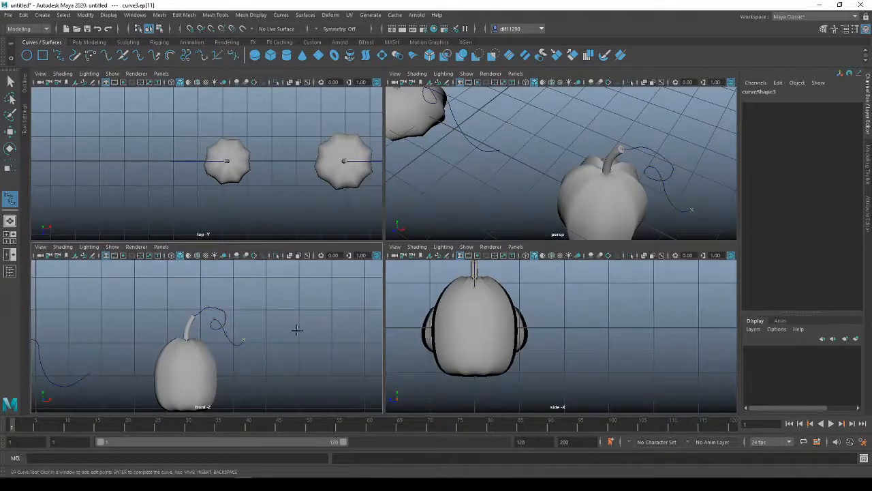